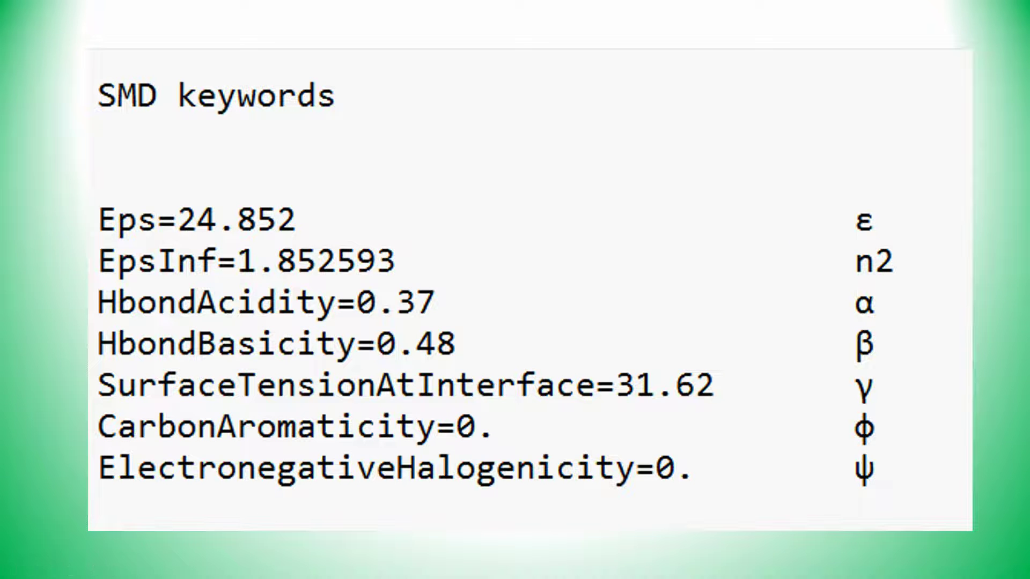
# Leave the slide show and open the 4-AB-OPT folder inside solvent-SMD in File Explorer.
pyautogui.press('Escape')
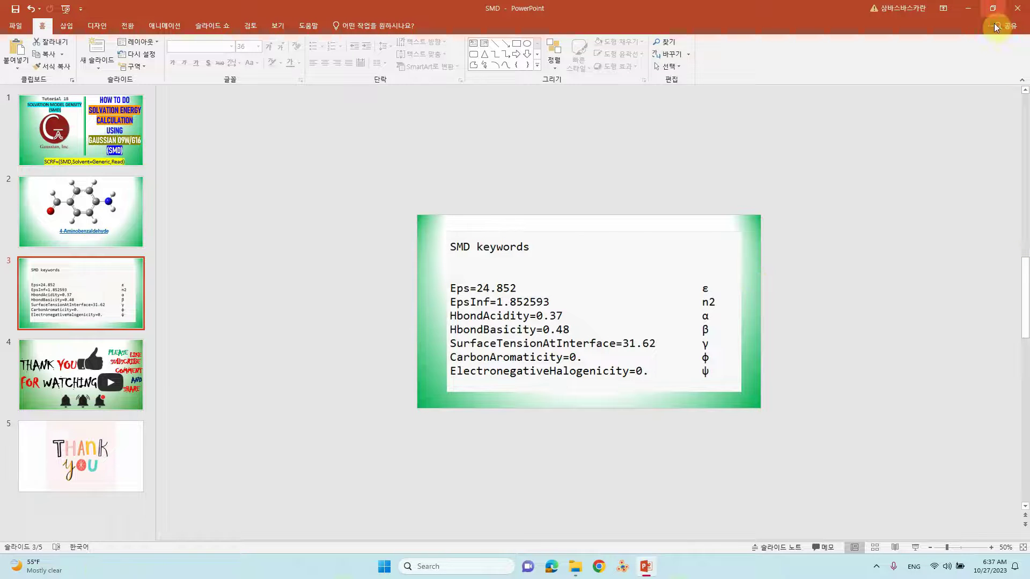
pyautogui.click(968, 9)
pyautogui.click(551, 293)
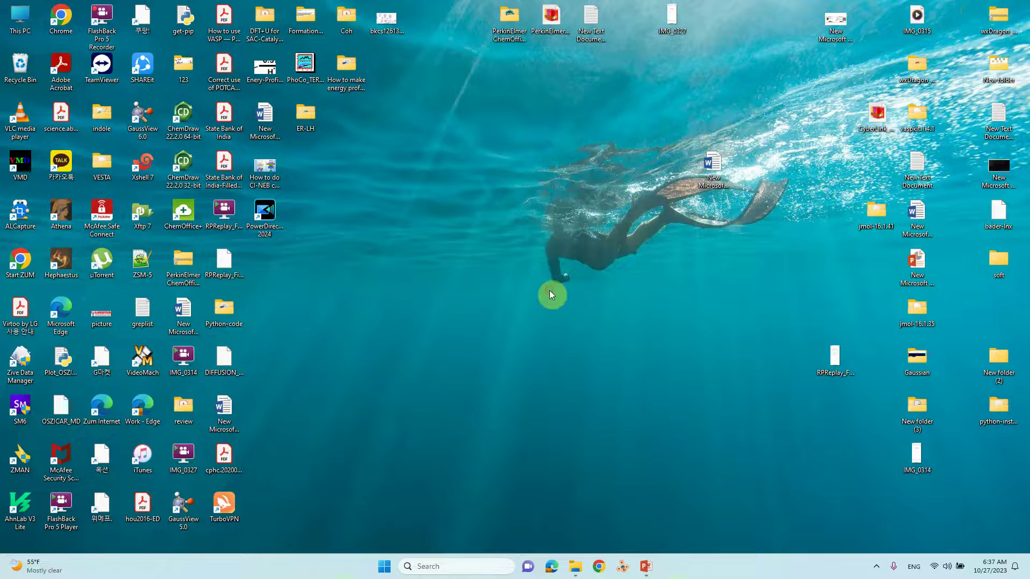
pyautogui.click(575, 566)
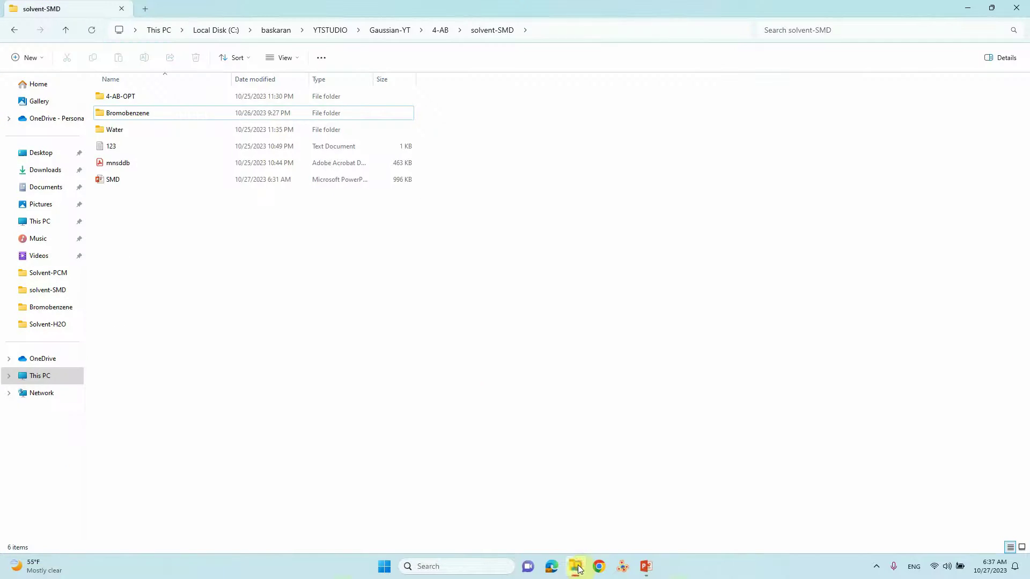
pyautogui.click(116, 98)
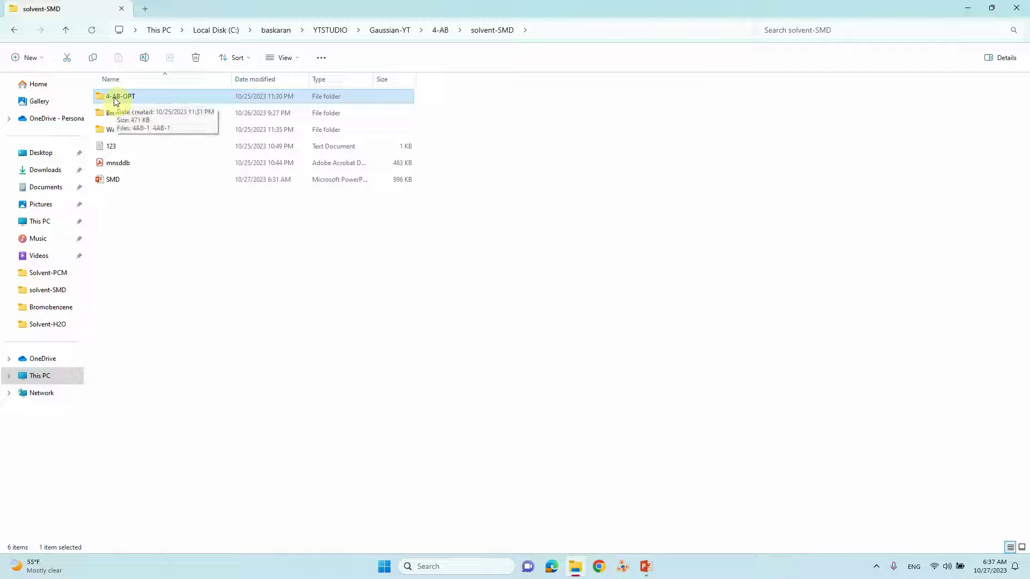
pyautogui.doubleClick(116, 100)
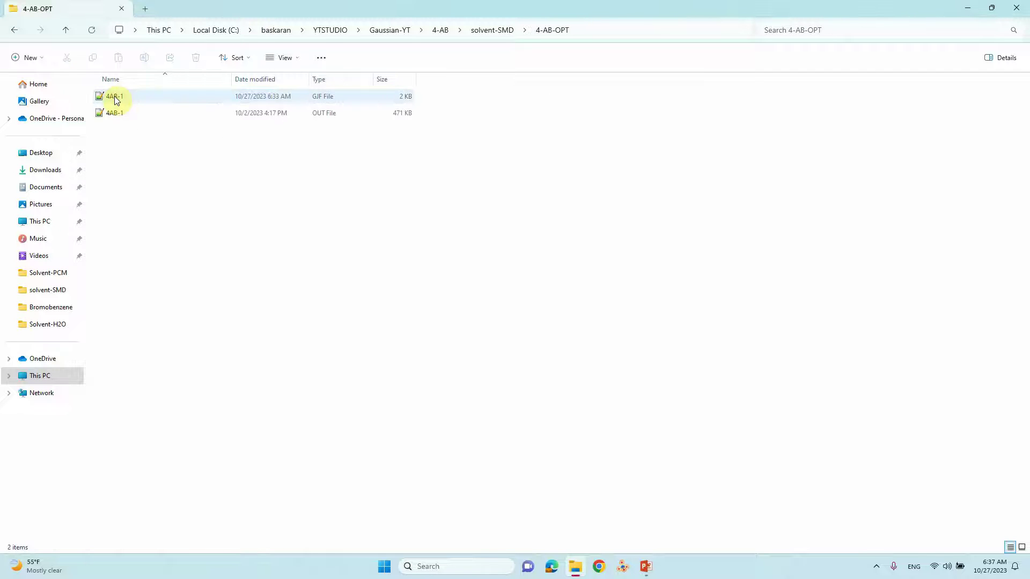
# Open the 4AB-1 GJF file in Notepad++ and close all the documents open there.
pyautogui.doubleClick(116, 98)
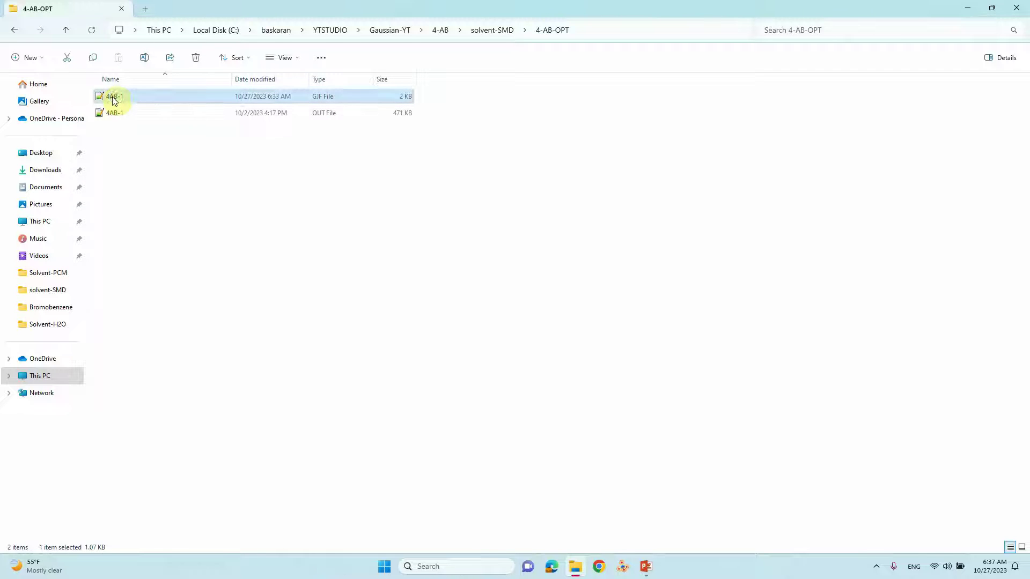
pyautogui.rightClick(114, 100)
pyautogui.click(147, 132)
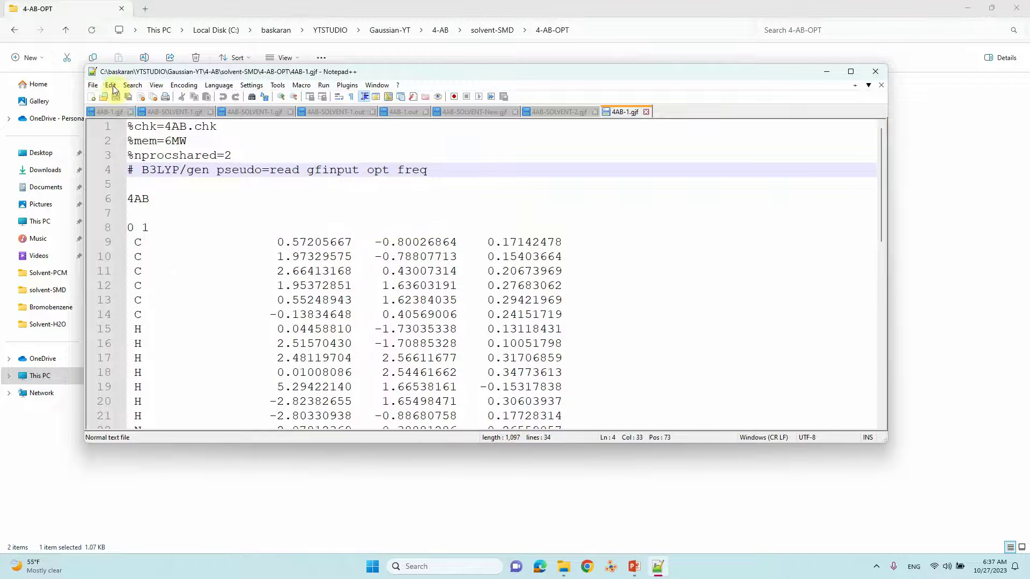
pyautogui.click(96, 85)
pyautogui.click(127, 238)
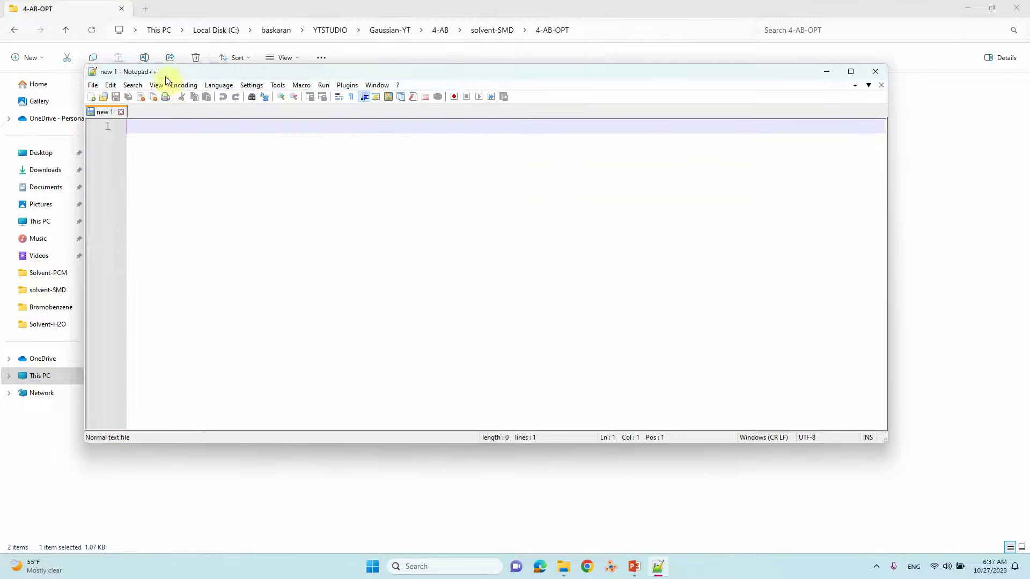
# Load the 4AB-1 GJF file into the empty Notepad++ window and maximize the window.
pyautogui.moveTo(166, 81); pyautogui.dragTo(262, 95)
pyautogui.moveTo(112, 98); pyautogui.dragTo(422, 228)
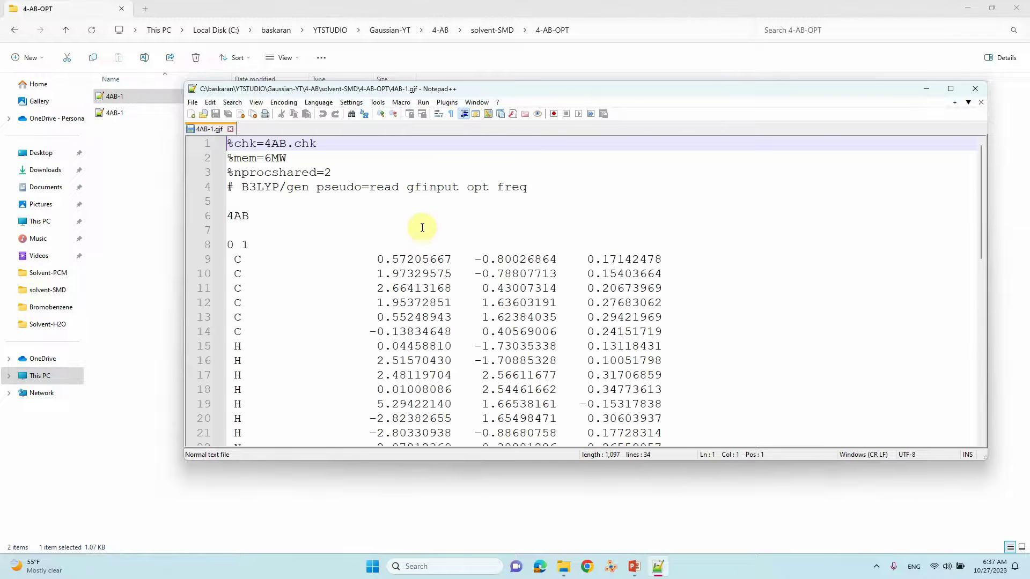
pyautogui.click(949, 91)
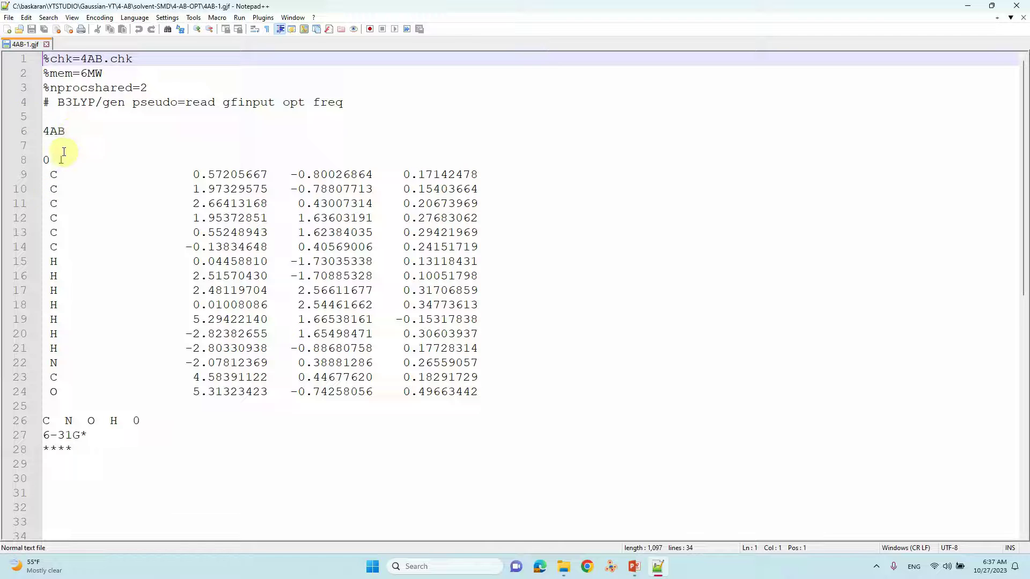
# Examine the input file's checkpoint, memory and processor lines and the method, basis and opt keywords of its route line.
pyautogui.doubleClick(100, 60)
pyautogui.moveTo(103, 73); pyautogui.dragTo(45, 71)
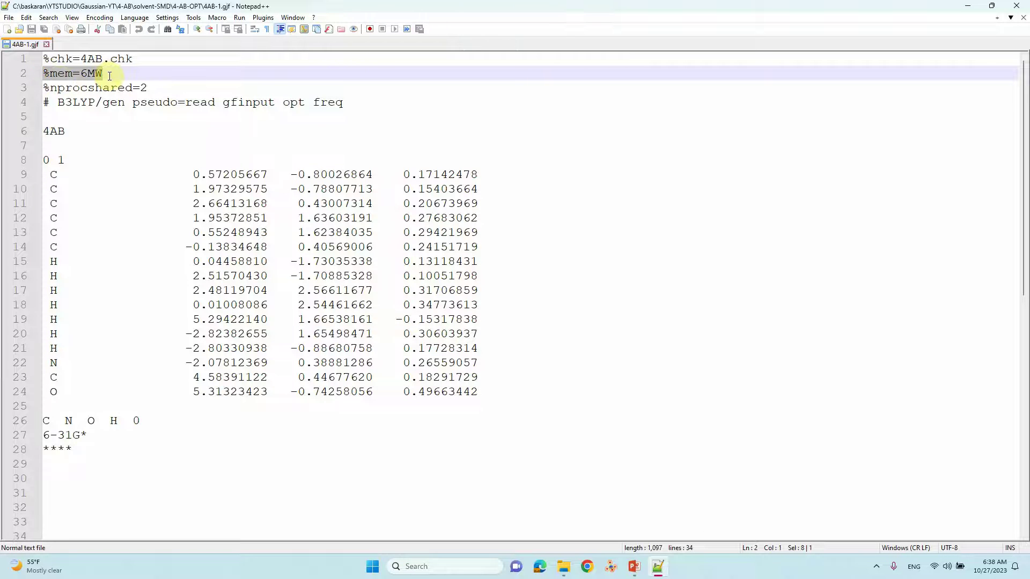
pyautogui.moveTo(152, 87)
pyautogui.mouseDown()
pyautogui.moveTo(16, 96)
pyautogui.moveTo(7, 87)
pyautogui.moveTo(41, 72)
pyautogui.moveTo(146, 89)
pyautogui.mouseUp()
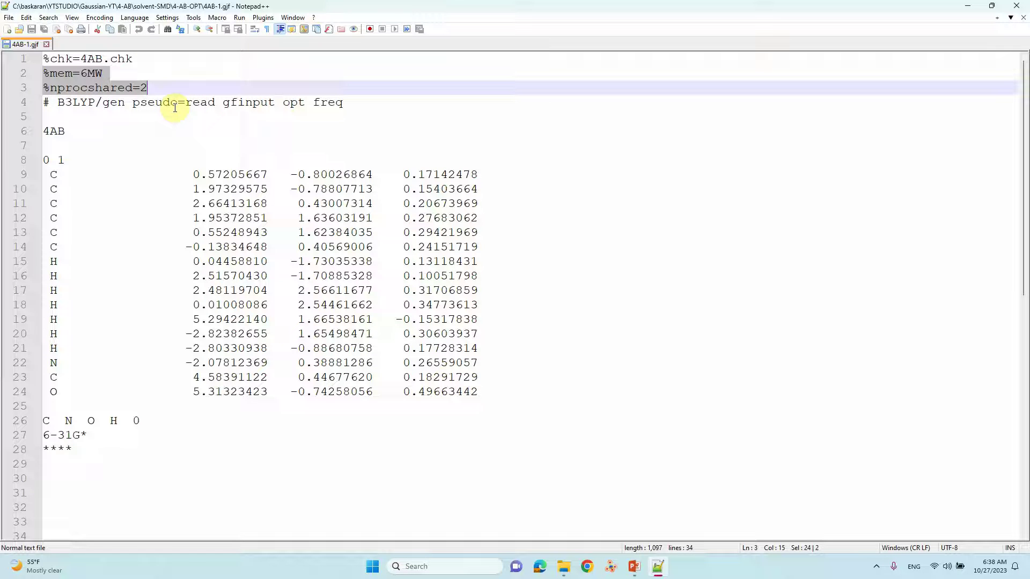
pyautogui.moveTo(96, 102); pyautogui.dragTo(59, 102)
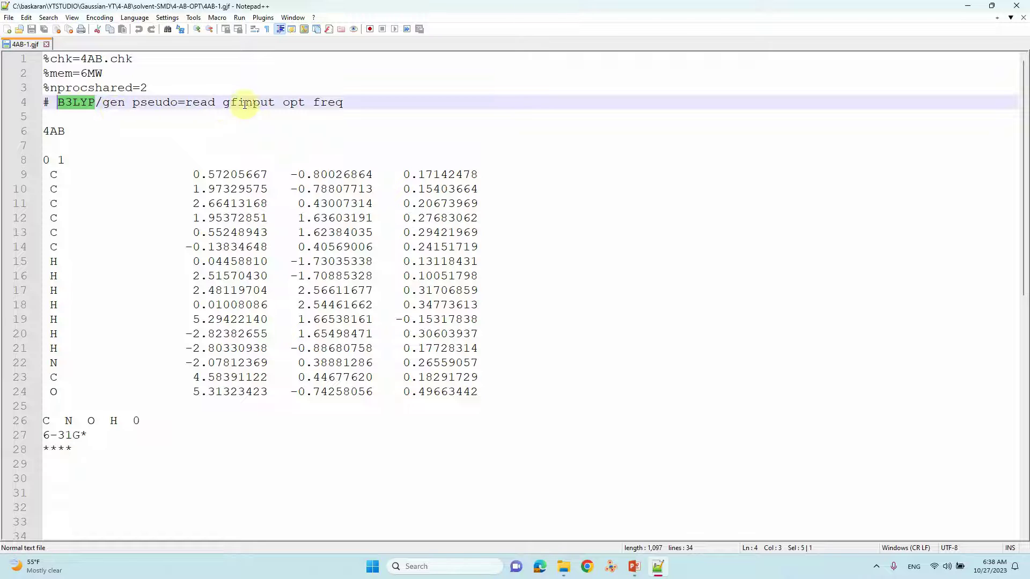
pyautogui.moveTo(275, 102); pyautogui.dragTo(103, 102)
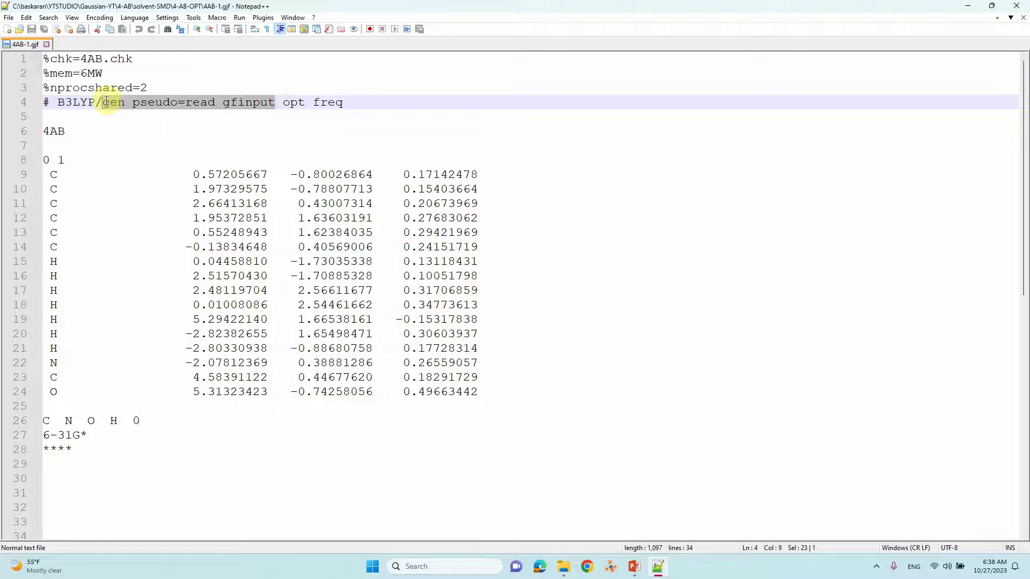
pyautogui.moveTo(282, 102); pyautogui.dragTo(310, 105)
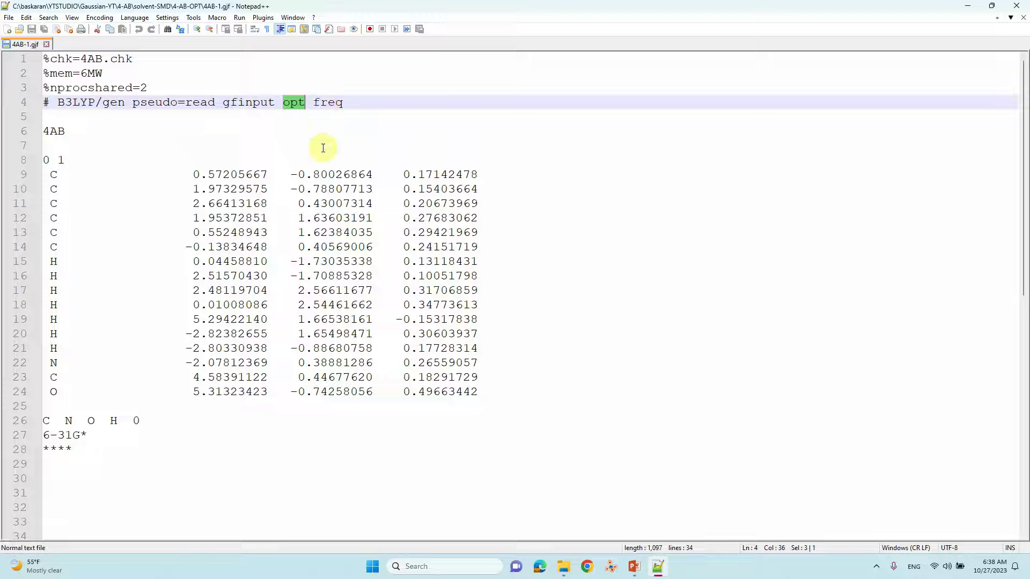
# Review the input file's title, charge and multiplicity, atom coordinates, element list and basis set line.
pyautogui.moveTo(78, 133); pyautogui.dragTo(29, 132)
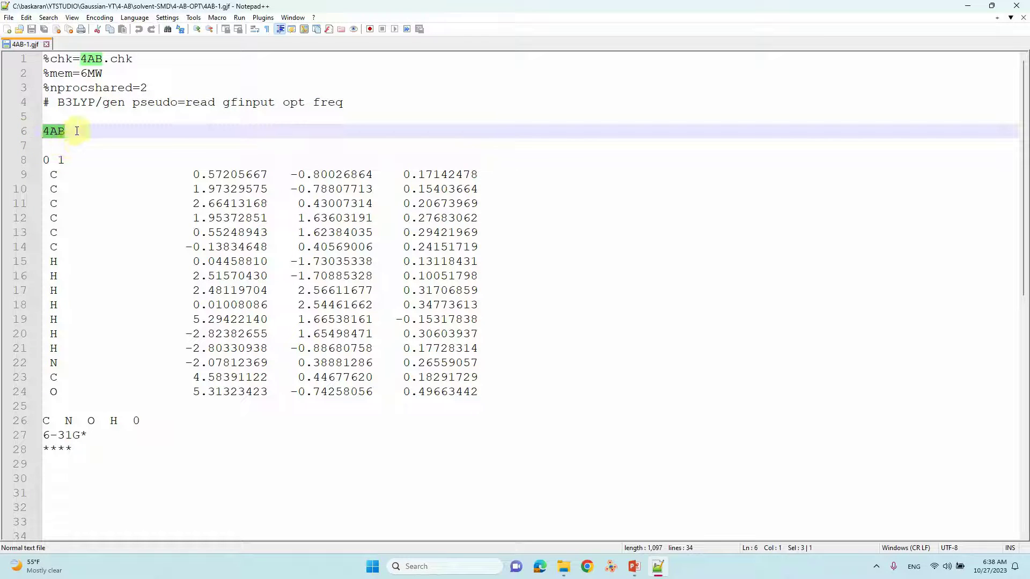
pyautogui.moveTo(51, 160); pyautogui.dragTo(44, 160)
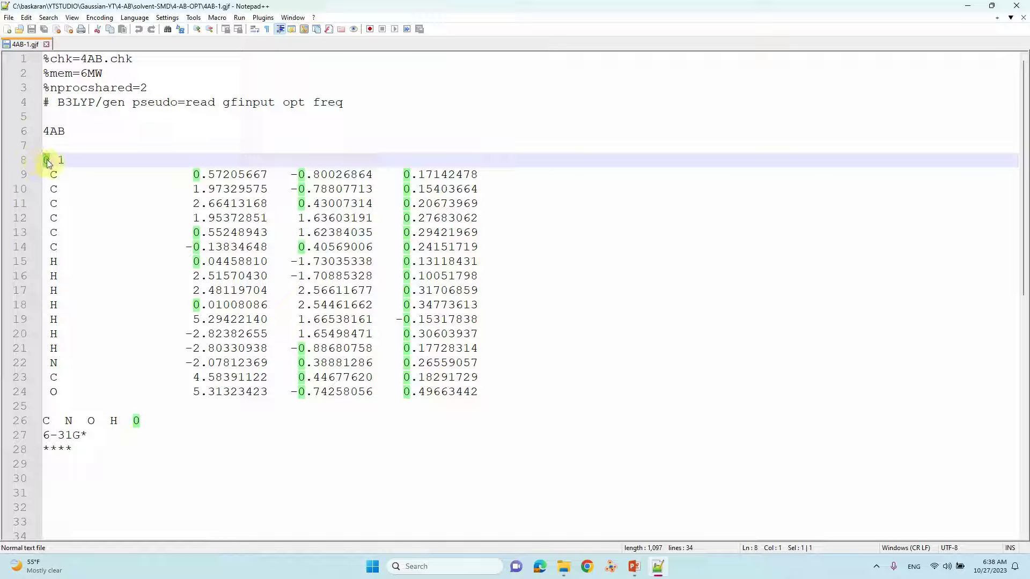
pyautogui.doubleClick(61, 160)
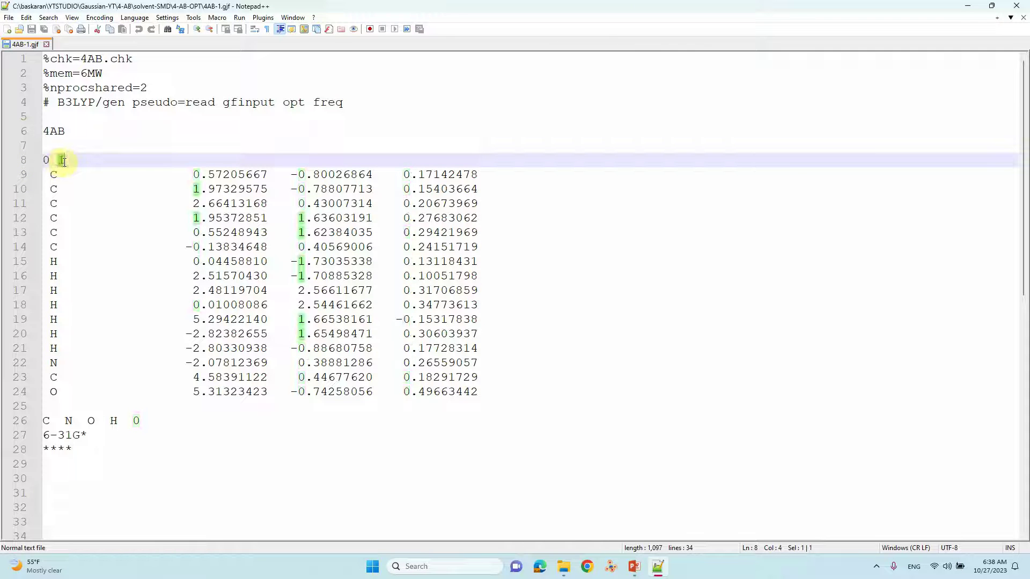
pyautogui.moveTo(43, 168); pyautogui.dragTo(546, 390)
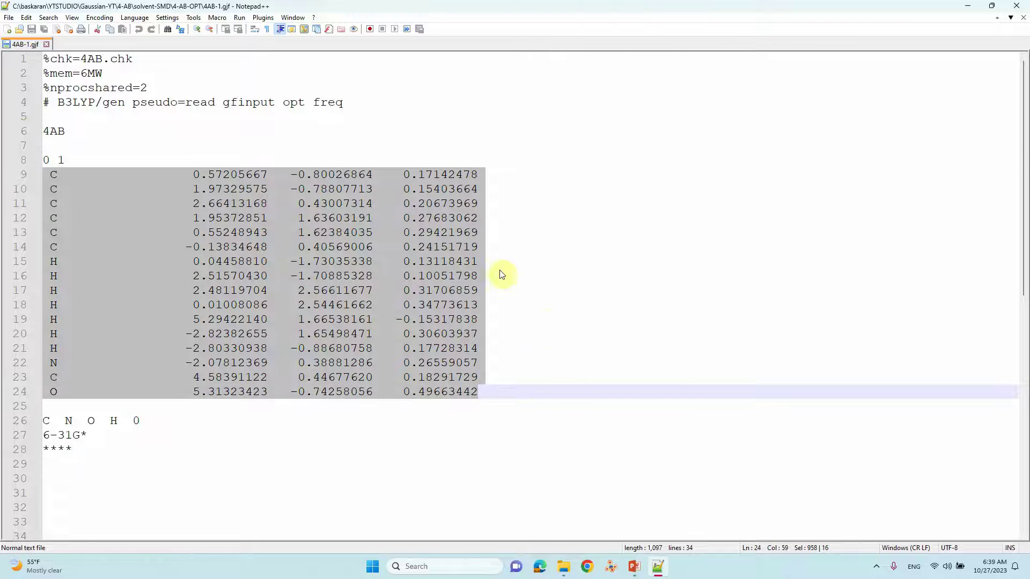
pyautogui.moveTo(142, 421); pyautogui.dragTo(21, 423)
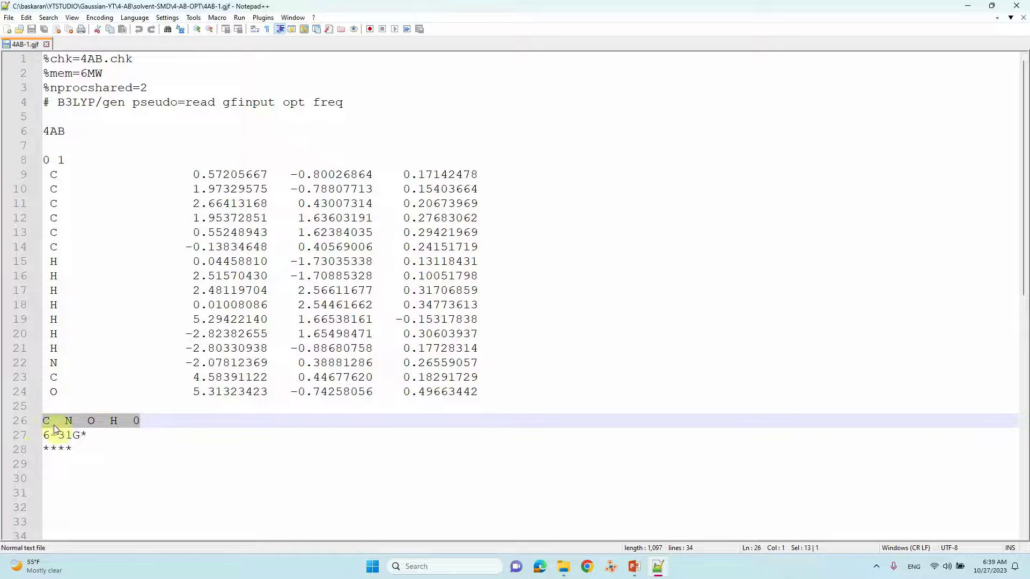
pyautogui.click(138, 421)
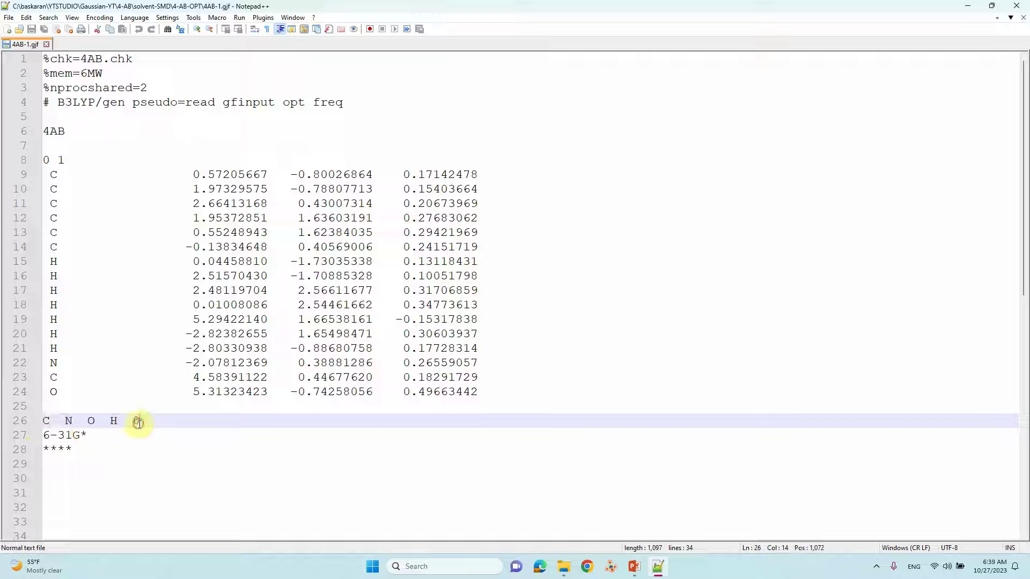
pyautogui.doubleClick(136, 419)
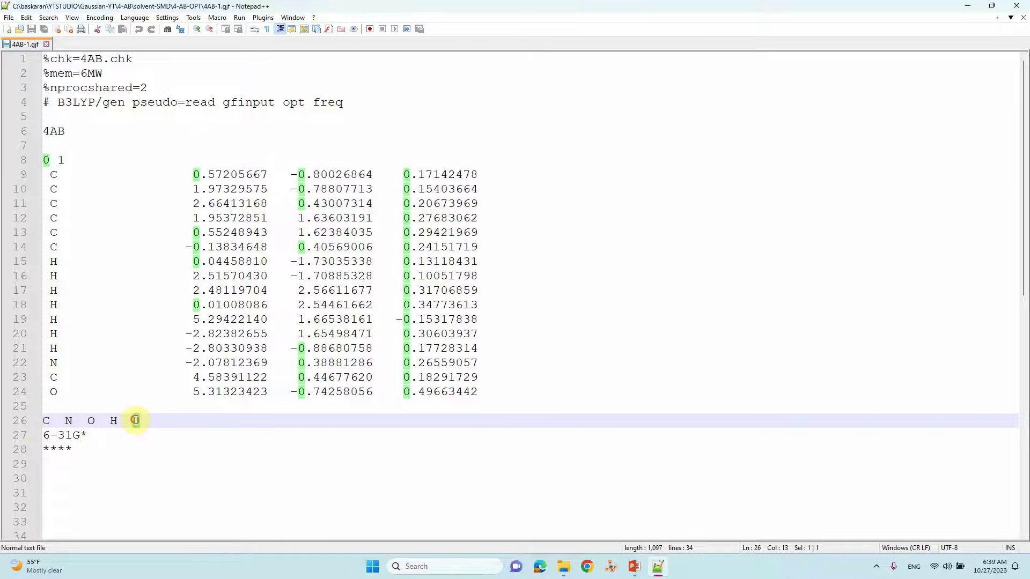
pyautogui.moveTo(107, 431); pyautogui.dragTo(21, 436)
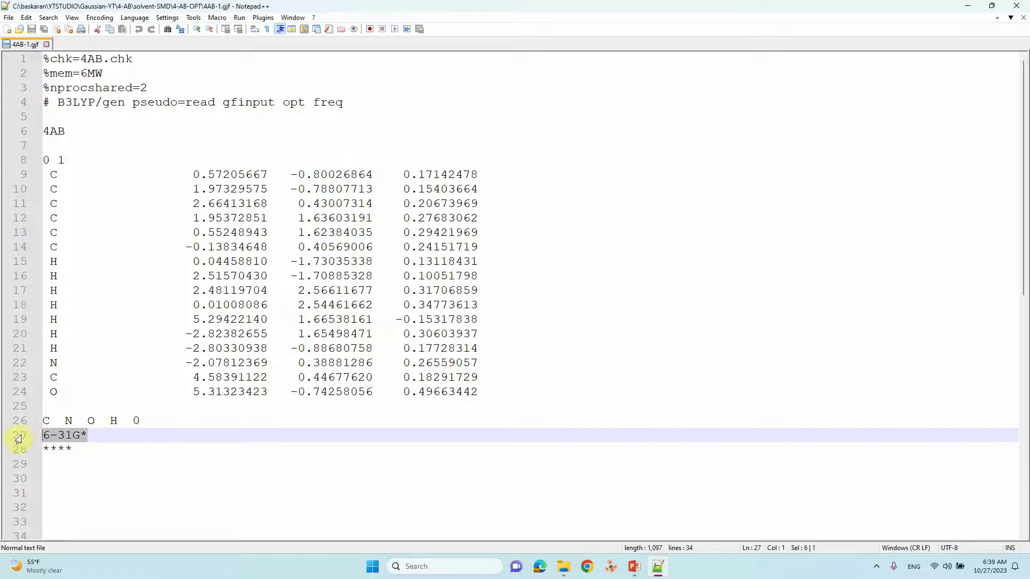
# Add five line breaks after the closing **** line, save the 4AB-1 GJF file and close the editor.
pyautogui.click(77, 449)
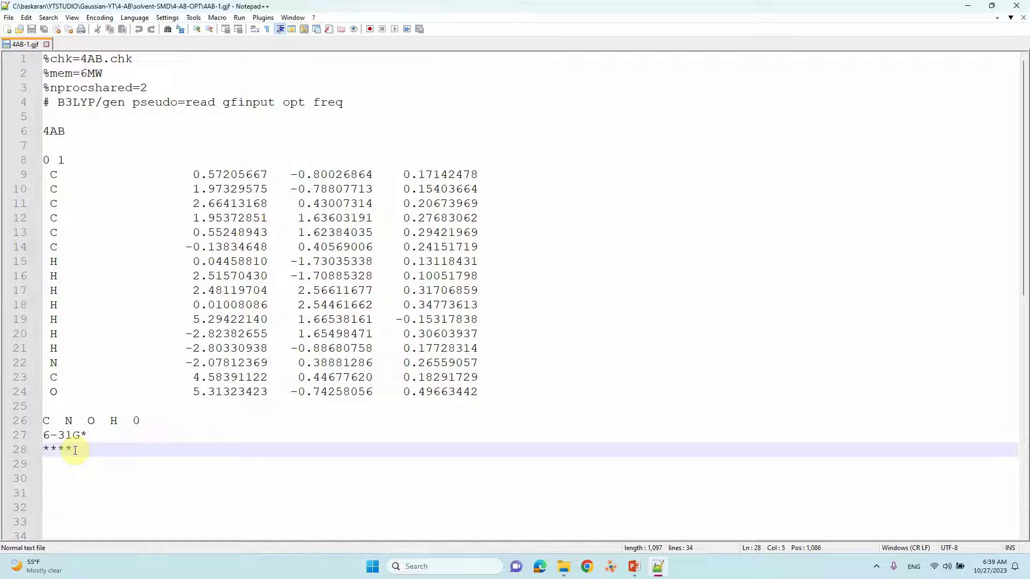
pyautogui.press('Return')
pyautogui.press('Return')
pyautogui.press('Return')
pyautogui.press('Return')
pyautogui.press('Return')
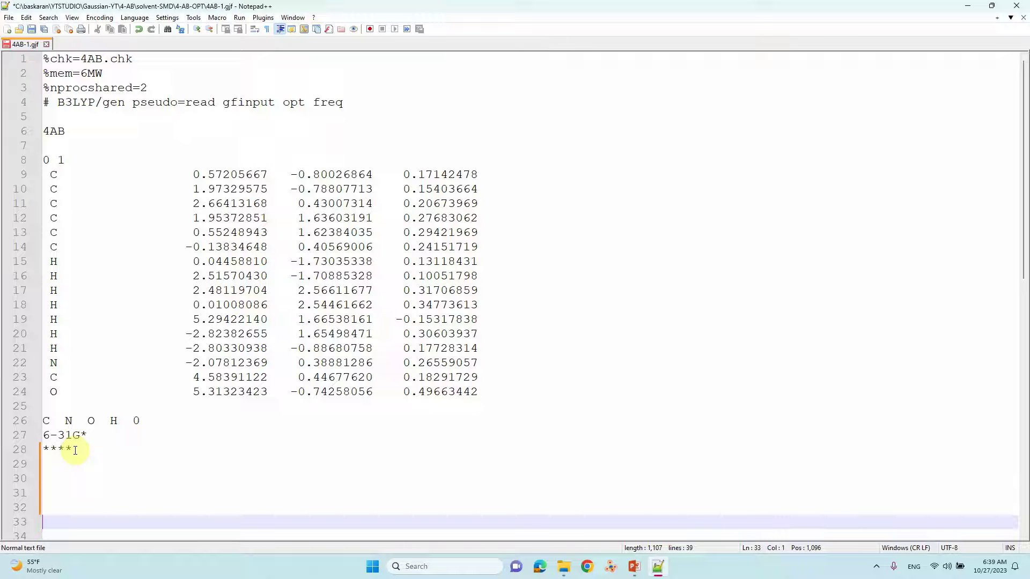
pyautogui.click(31, 29)
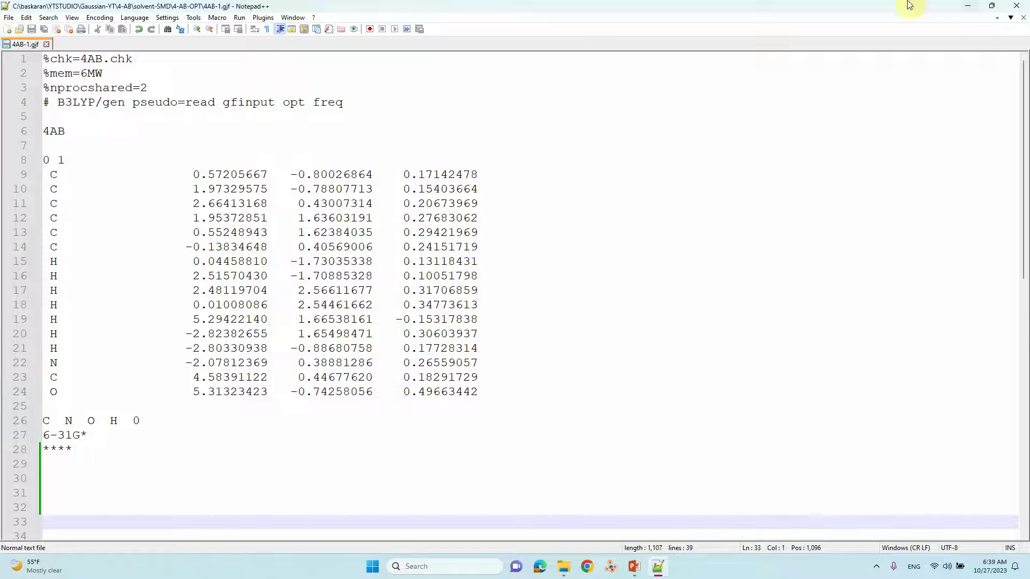
pyautogui.click(1016, 6)
pyautogui.click(416, 239)
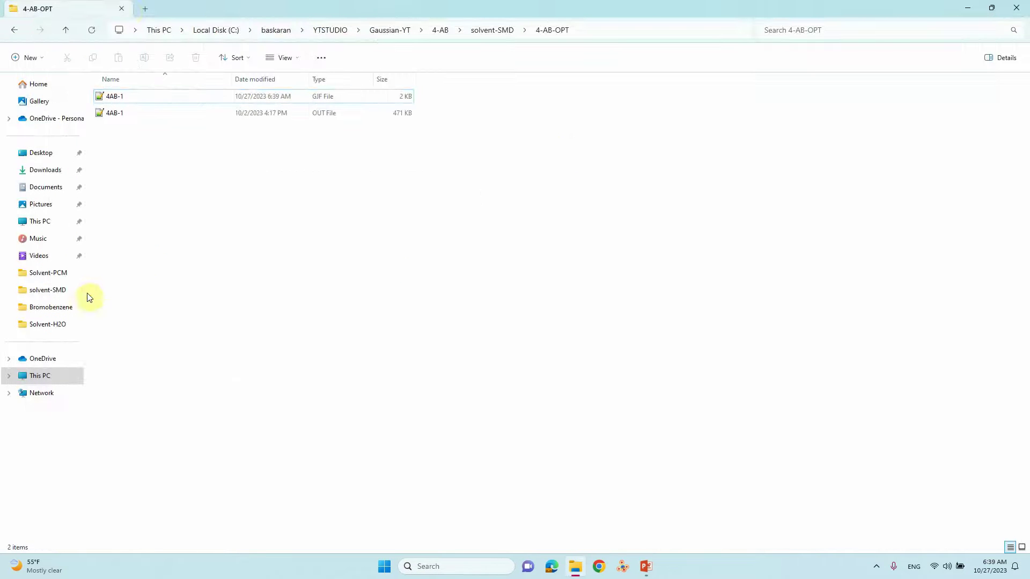
# Open the 4AB-1 OUT file from the 4-AB-OPT folder in Notepad++.
pyautogui.click(123, 115)
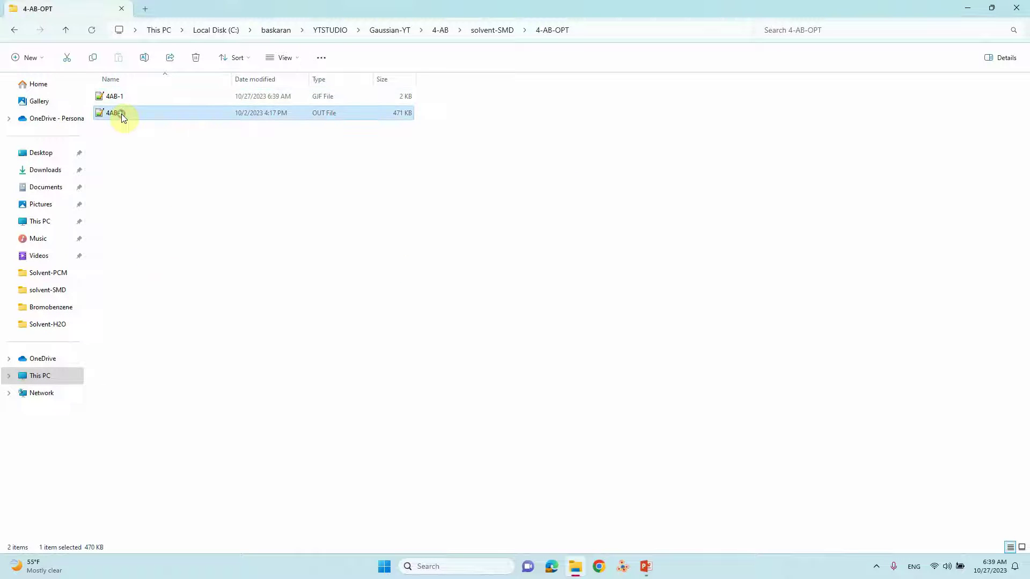
pyautogui.rightClick(121, 114)
pyautogui.click(157, 151)
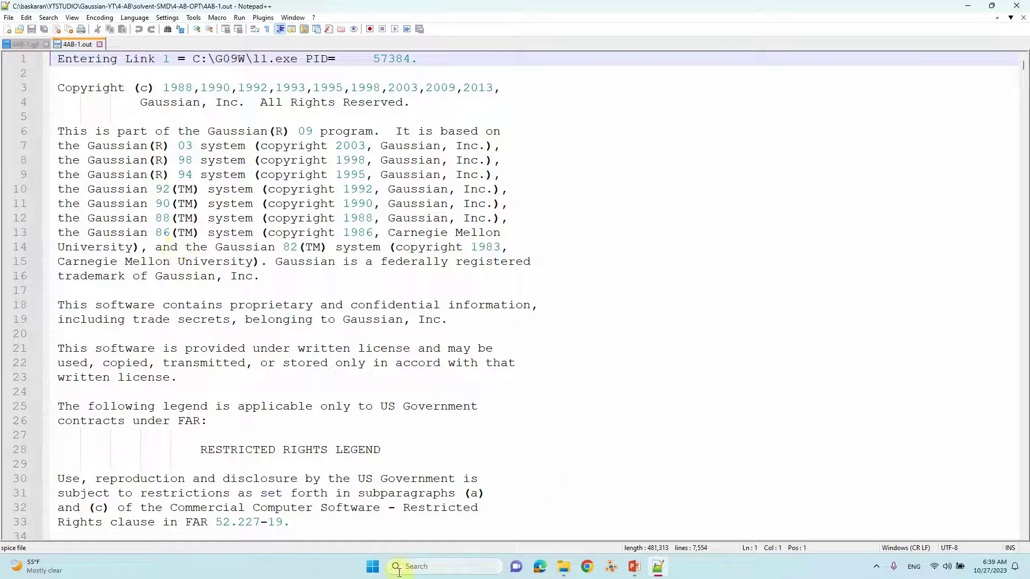
# Find and launch GaussView, dismissing its tips and the empty new molecule window.
pyautogui.click(421, 566)
pyautogui.write('g')
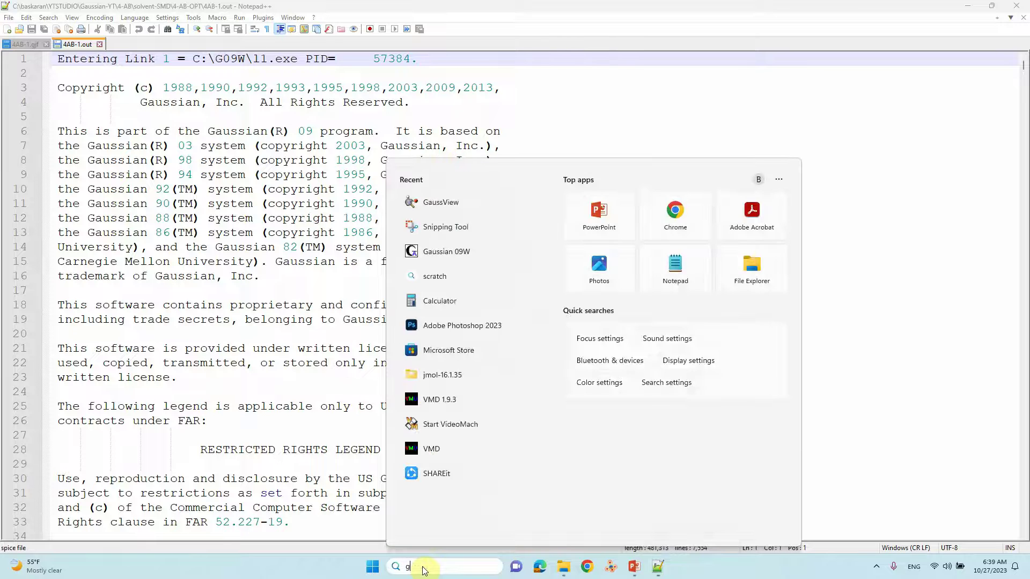
pyautogui.write('aussview')
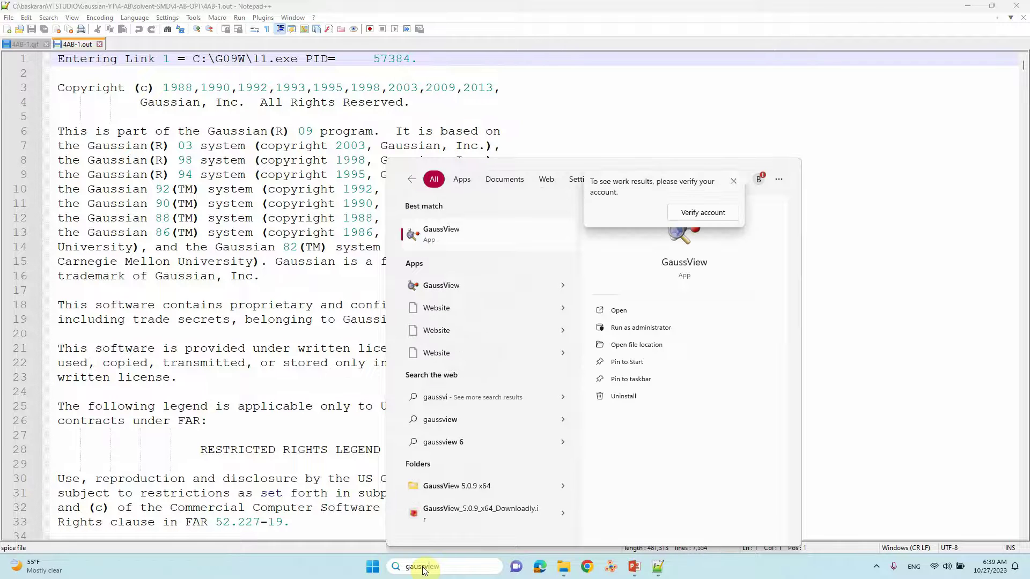
pyautogui.press('Return')
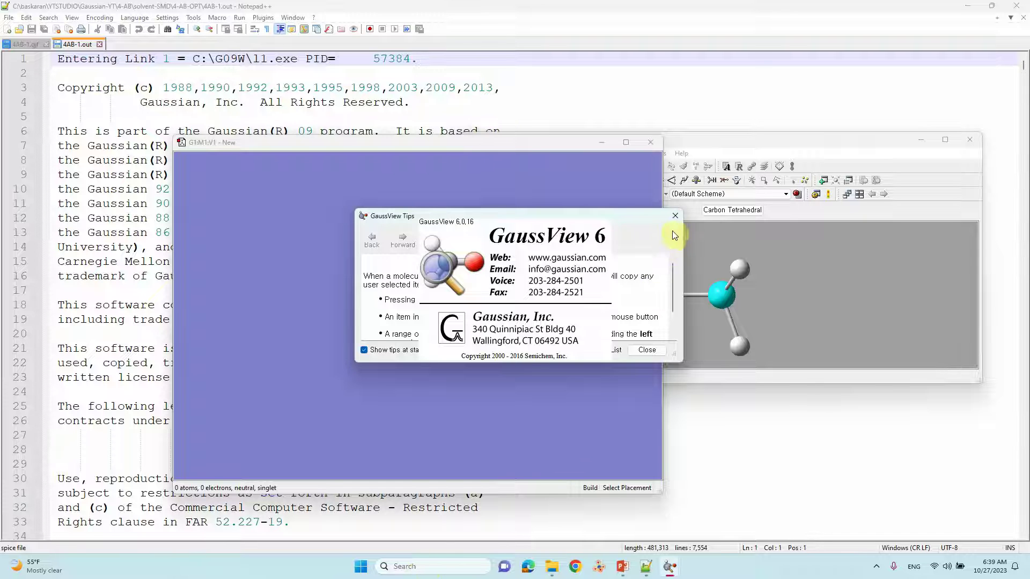
pyautogui.click(674, 215)
pyautogui.click(650, 142)
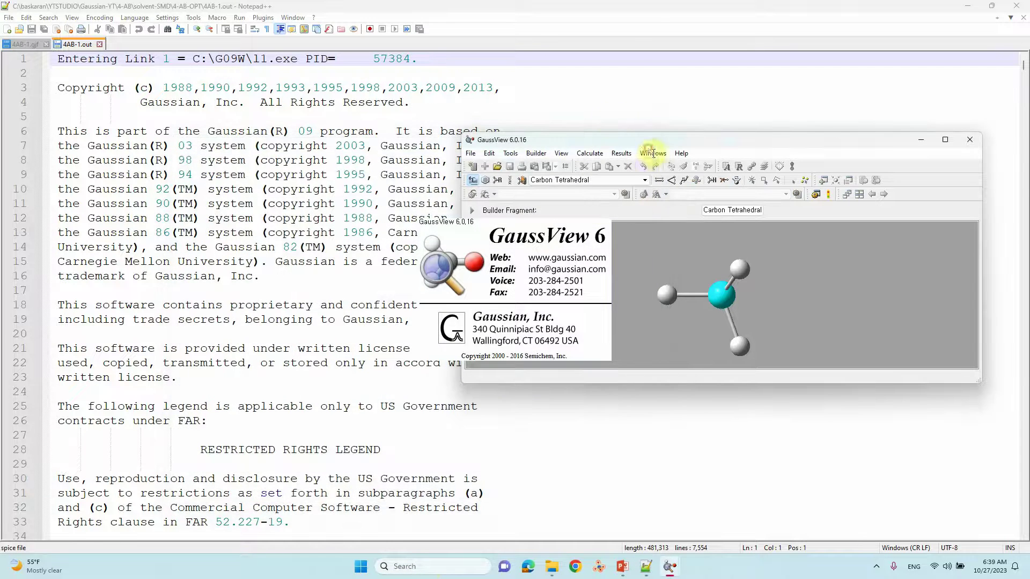
# Put the Notepad++ window away and select the full path of the 4-AB-OPT folder in File Explorer.
pyautogui.doubleClick(484, 7)
pyautogui.click(889, 142)
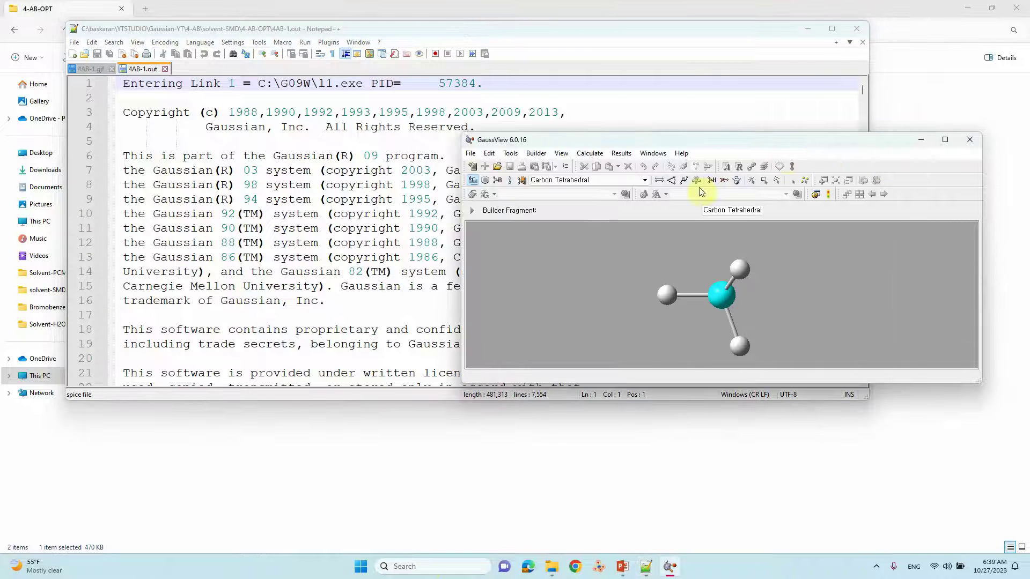
pyautogui.click(554, 568)
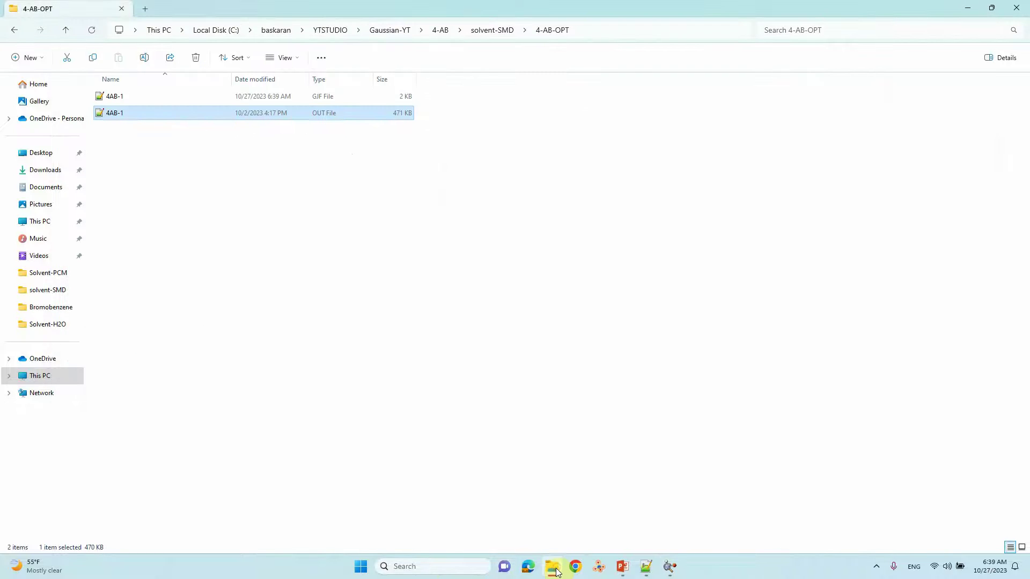
pyautogui.click(686, 27)
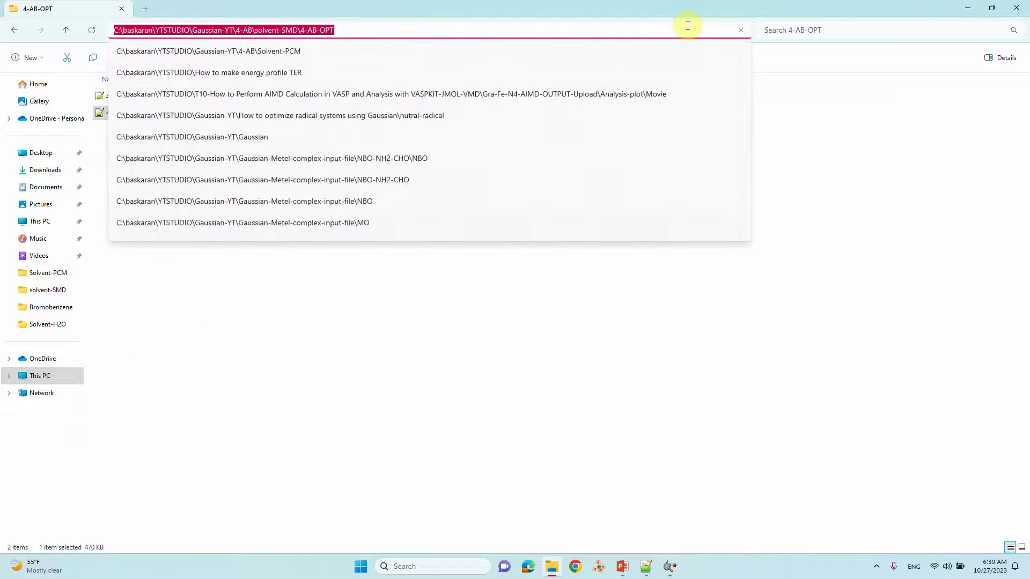
# In GaussView, start opening a file and browse to the 4-AB-OPT folder inside solvent-SMD by its full path.
pyautogui.click(671, 570)
pyautogui.click(471, 154)
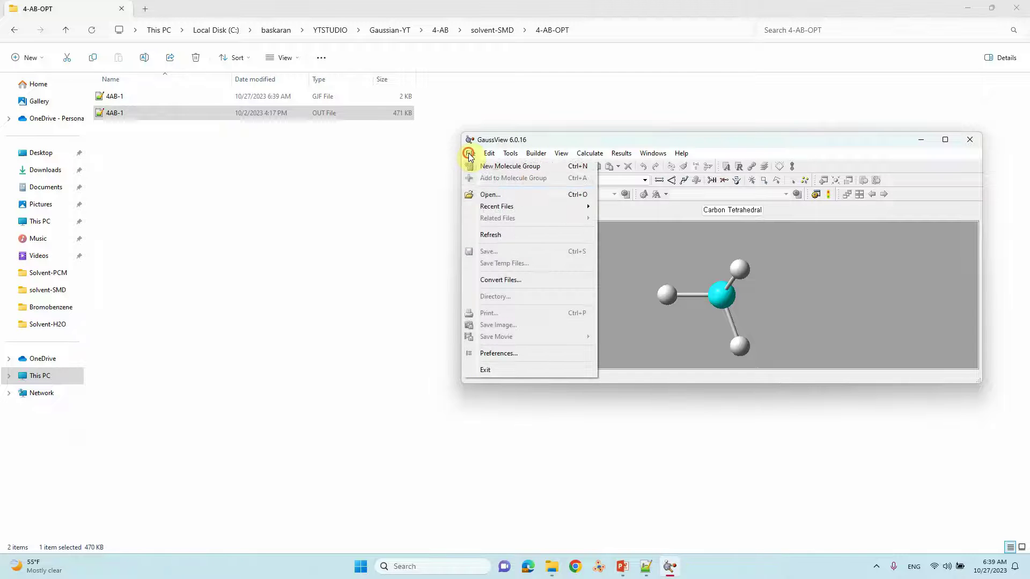
pyautogui.click(481, 191)
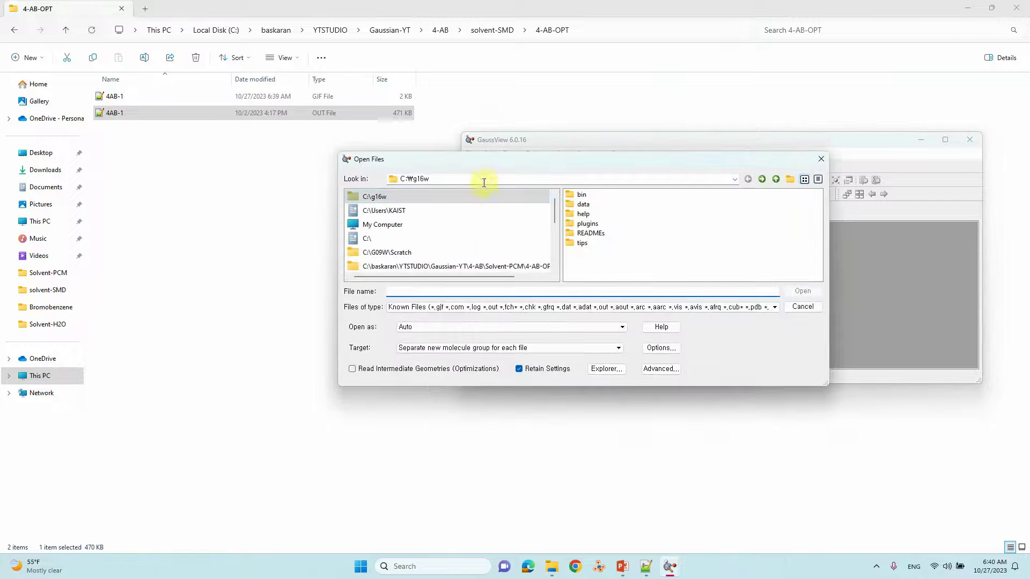
pyautogui.tripleClick(482, 178)
pyautogui.write('C:₩baskaran₩YTSTUDIO₩Gaussian-YT₩4-AB₩solvent-SMD₩4-AB-OPT')
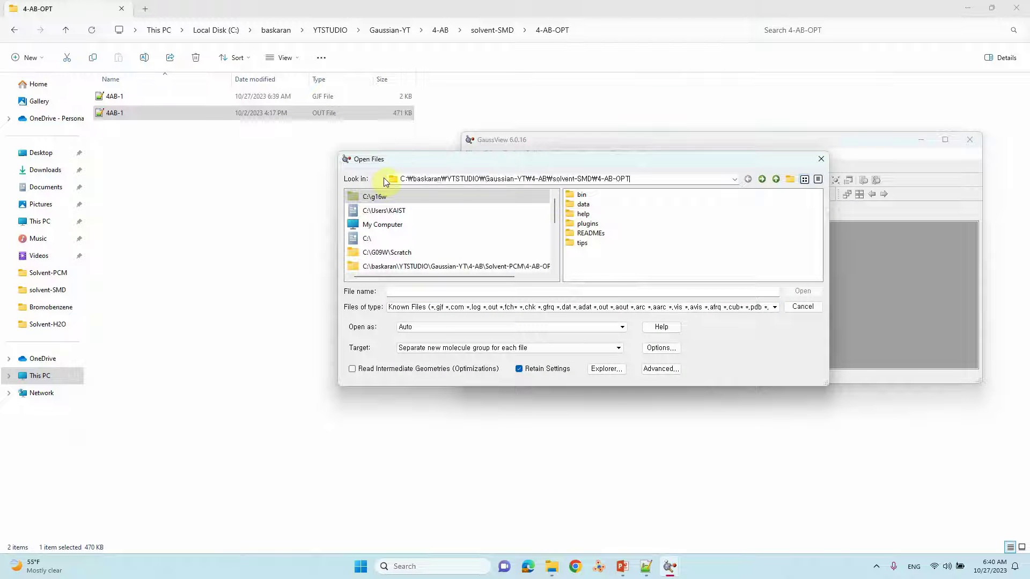
pyautogui.press('Return')
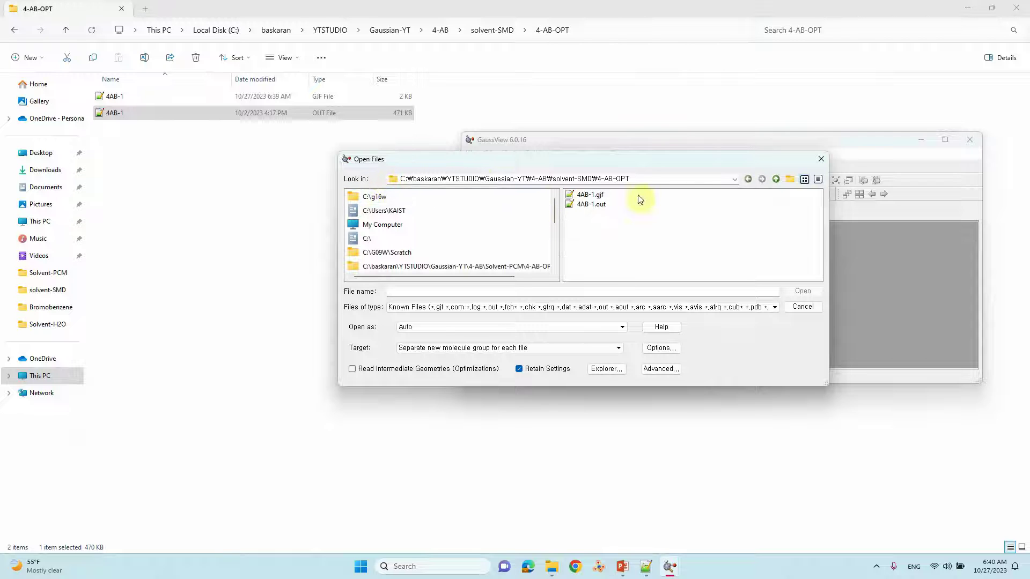
# Open the optimized structure from 4AB-1.out and rotate the molecule to inspect it.
pyautogui.click(588, 204)
pyautogui.doubleClick(600, 208)
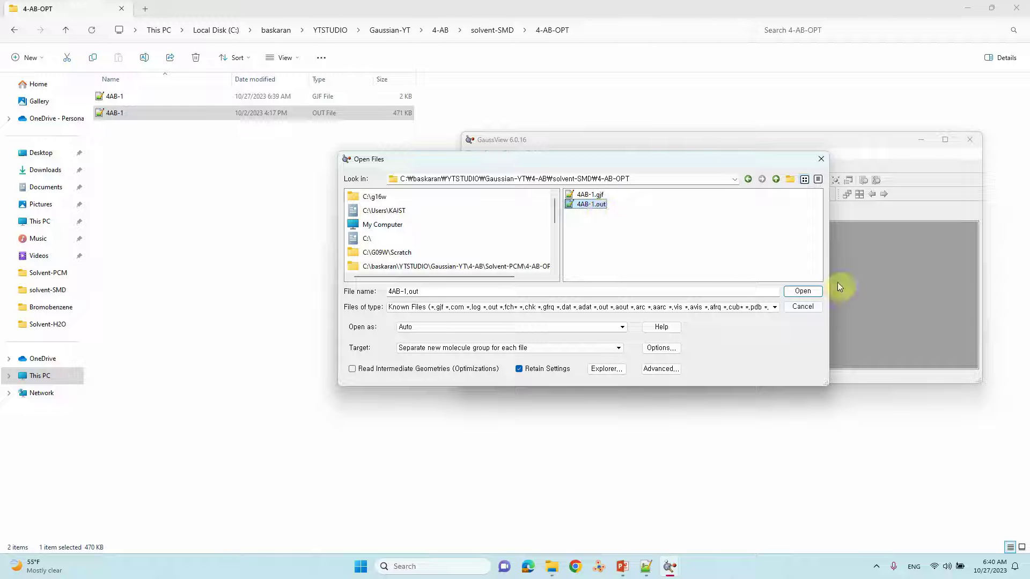
pyautogui.click(803, 292)
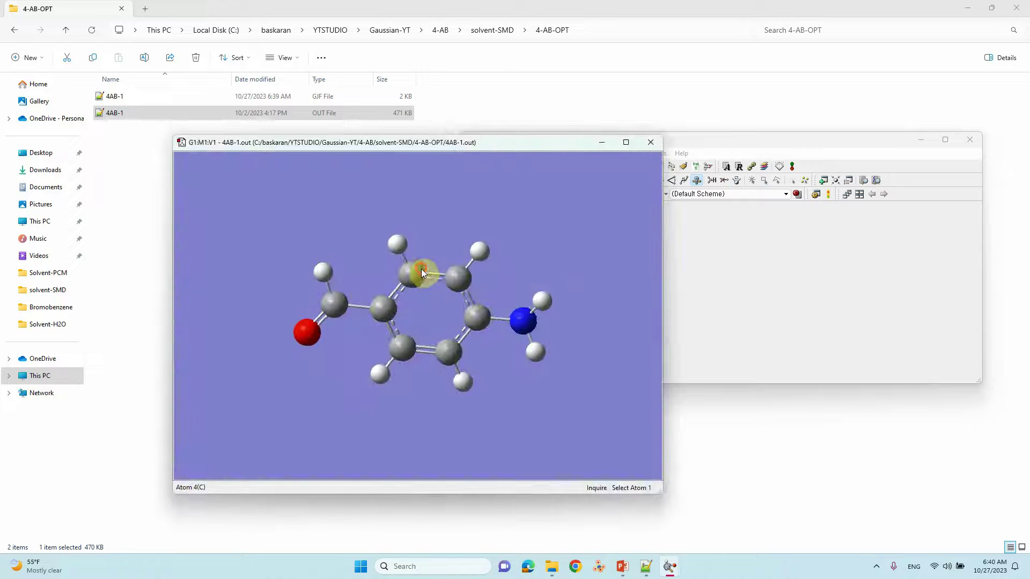
pyautogui.moveTo(420, 269)
pyautogui.mouseDown()
pyautogui.moveTo(413, 303)
pyautogui.moveTo(417, 274)
pyautogui.moveTo(393, 284)
pyautogui.moveTo(402, 274)
pyautogui.moveTo(398, 290)
pyautogui.moveTo(403, 276)
pyautogui.mouseUp()
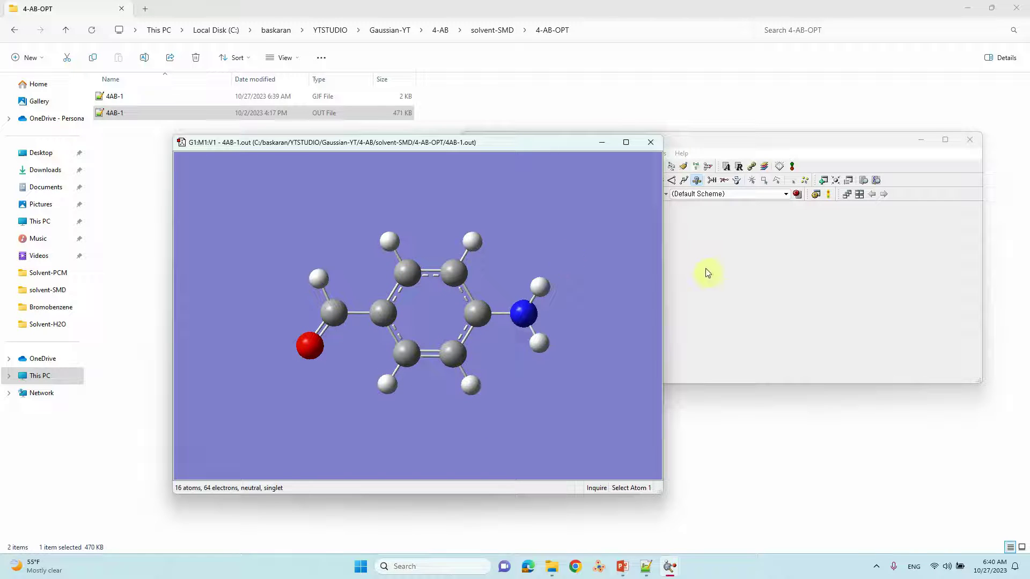
# Save the structure as the Gaussian input file 4AB-1.gjf in a new folder named sol inside 4-AB-OPT.
pyautogui.click(688, 271)
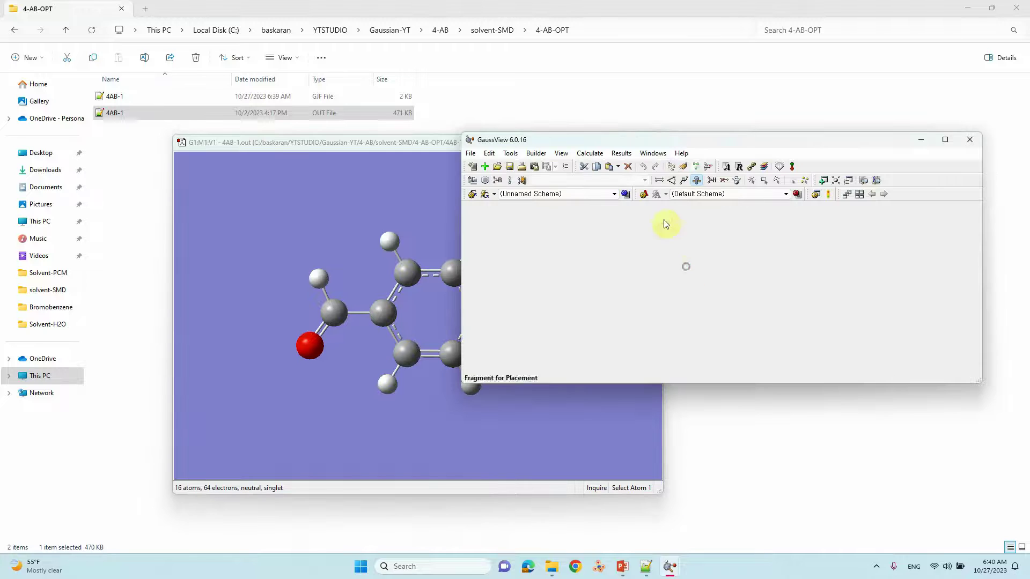
pyautogui.click(471, 154)
pyautogui.click(493, 252)
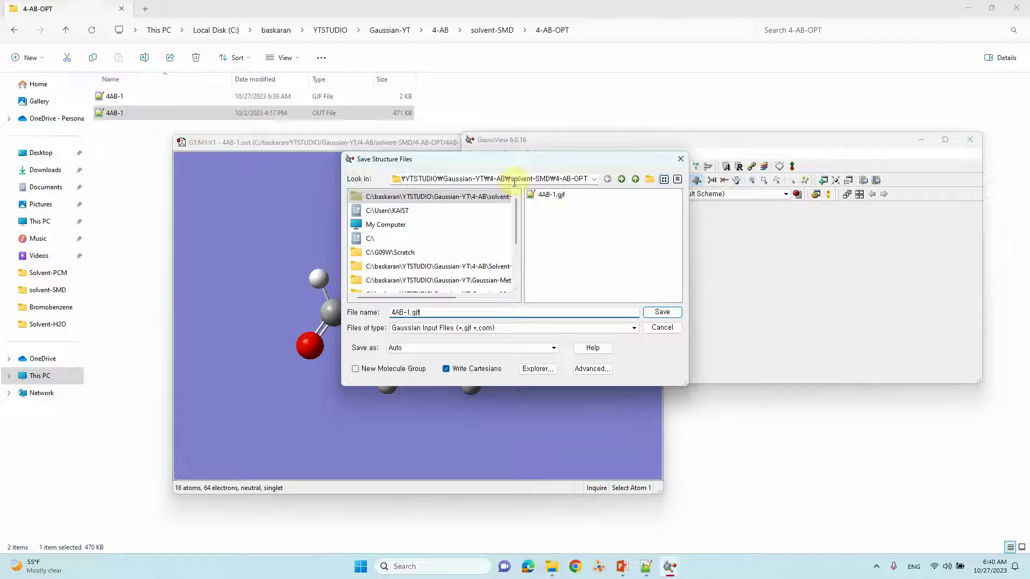
pyautogui.click(647, 179)
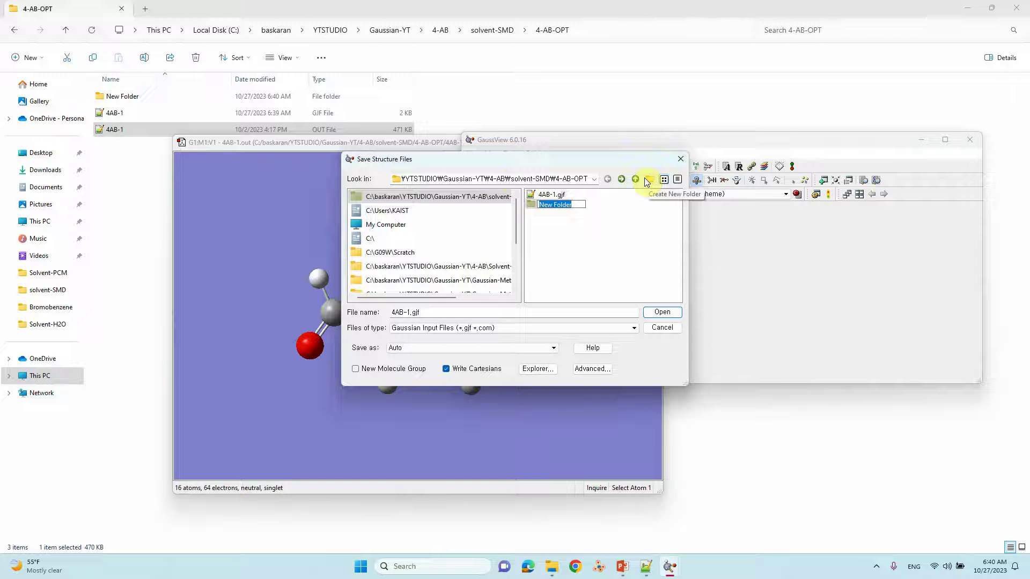
pyautogui.write('sol')
pyautogui.press('Return')
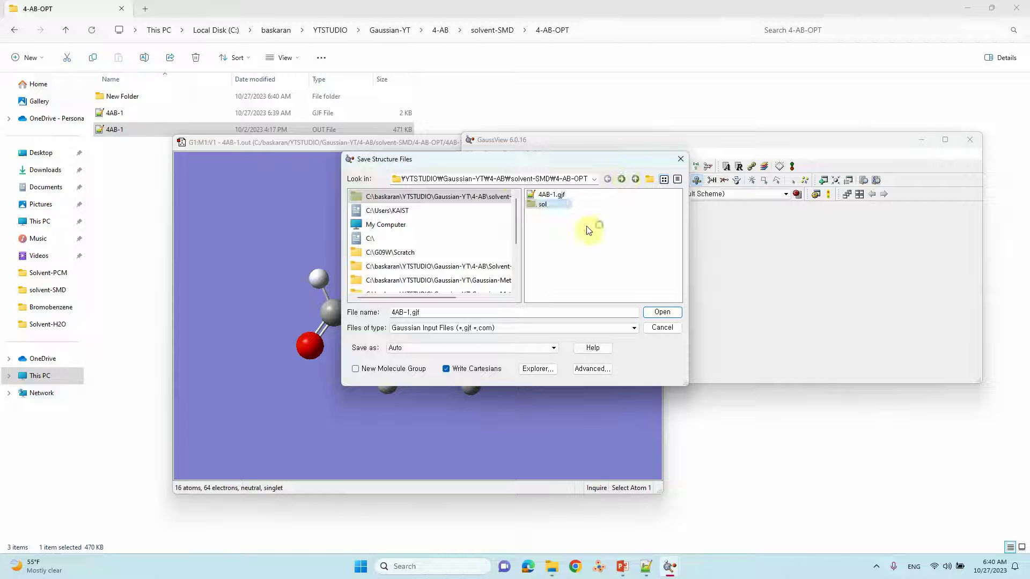
pyautogui.doubleClick(539, 205)
pyautogui.click(659, 311)
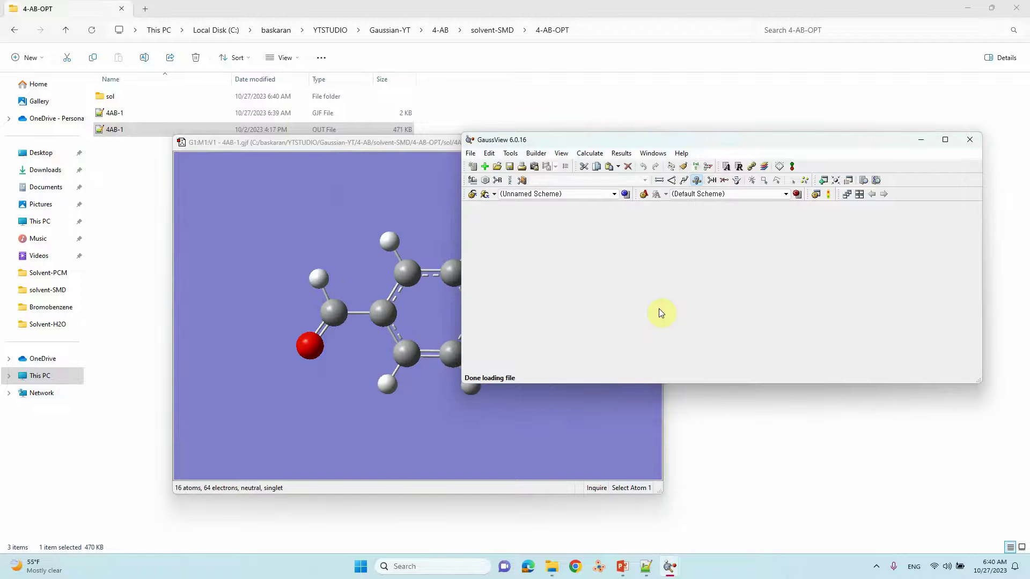
# Open the 4AB-1 GJF file from the sol folder in Notepad++, select its atom coordinates, and minimize the editor.
pyautogui.doubleClick(100, 96)
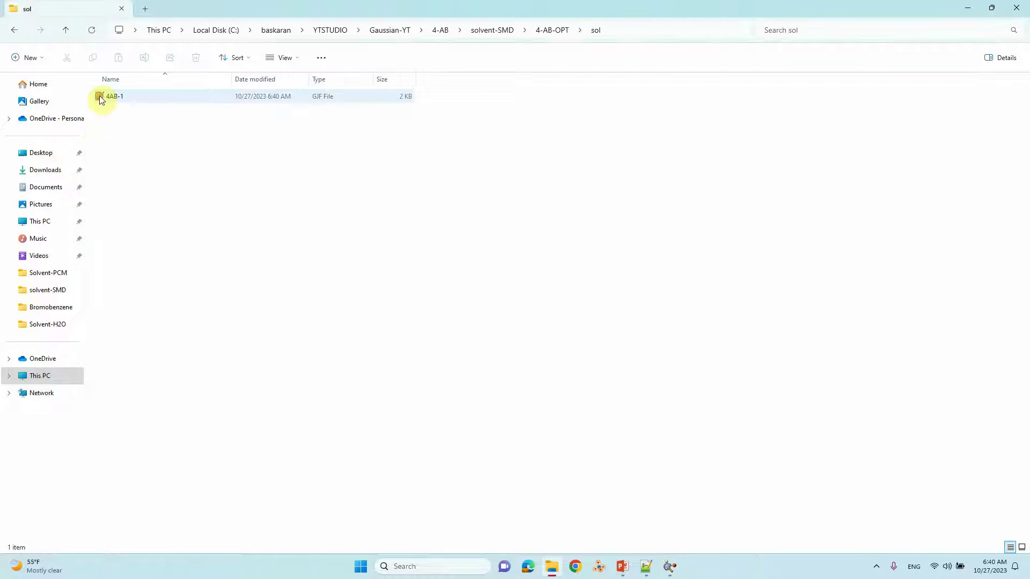
pyautogui.doubleClick(108, 102)
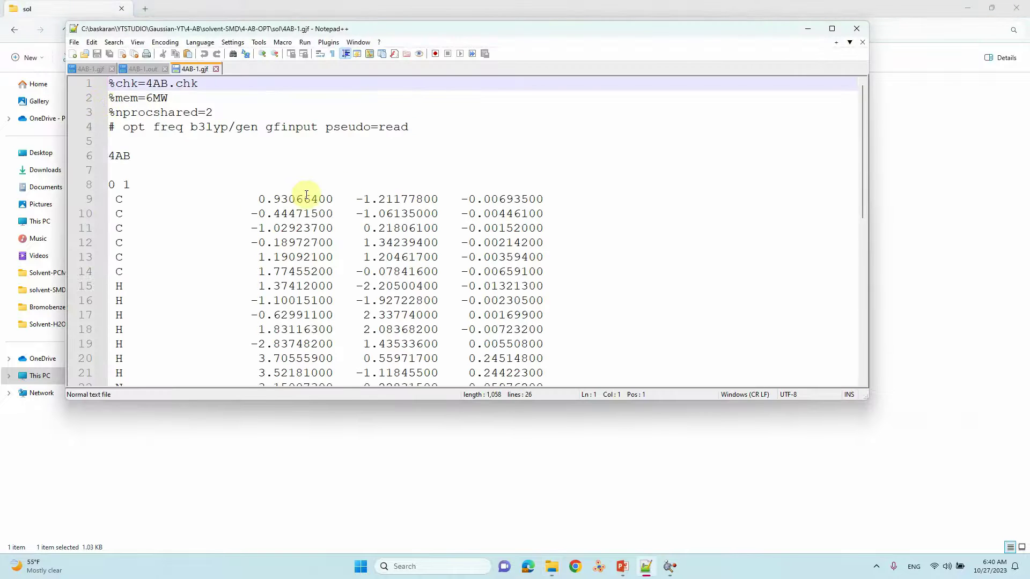
pyautogui.scroll(3, 207, 199)
pyautogui.moveTo(109, 107); pyautogui.dragTo(617, 328)
pyautogui.click(809, 30)
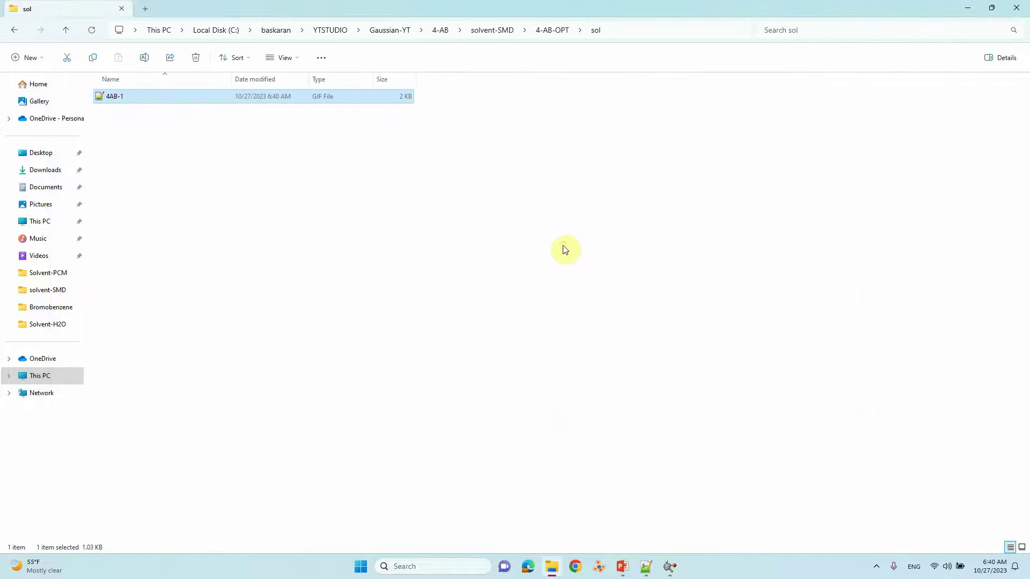
# In Notepad++, find where the frequency job starts in 4AB-1.out and highlight its route line.
pyautogui.click(645, 569)
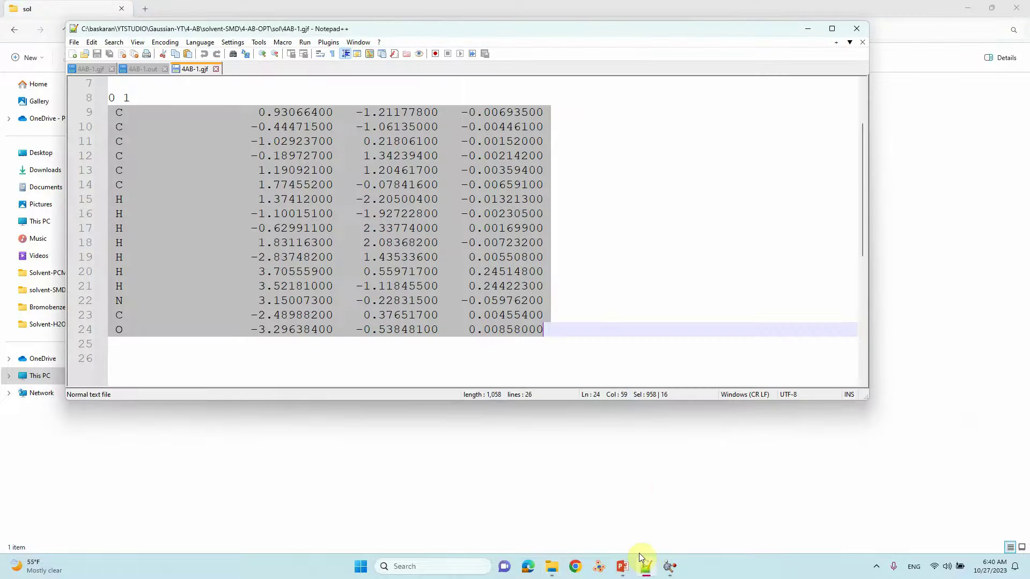
pyautogui.click(138, 69)
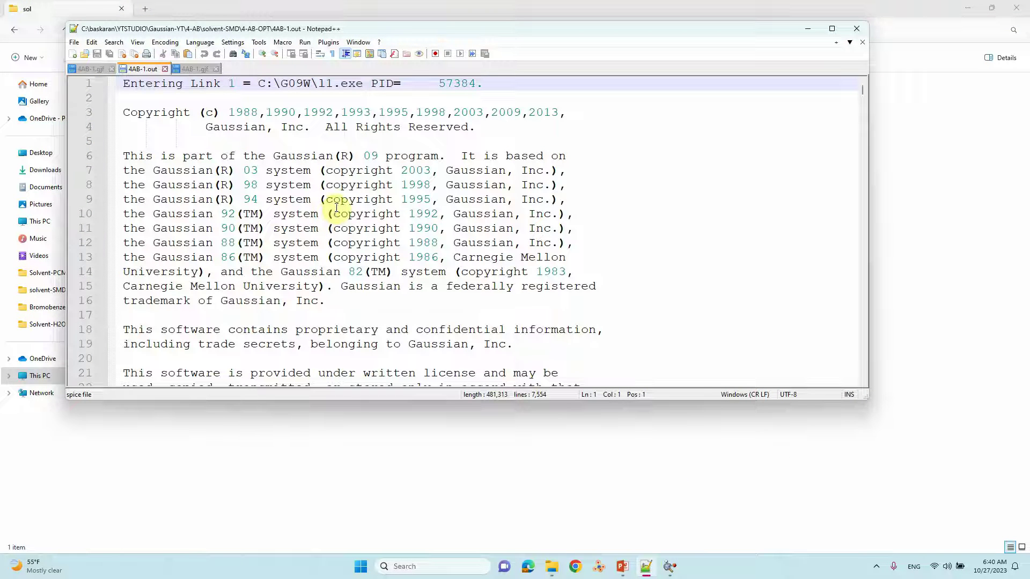
pyautogui.scroll(-8, 337, 208)
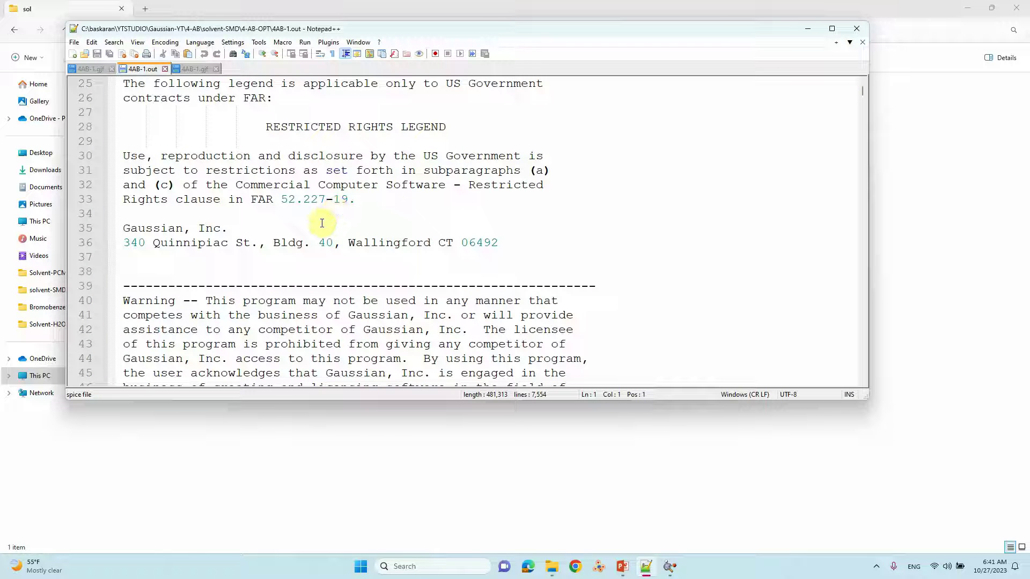
pyautogui.scroll(-17, 364, 248)
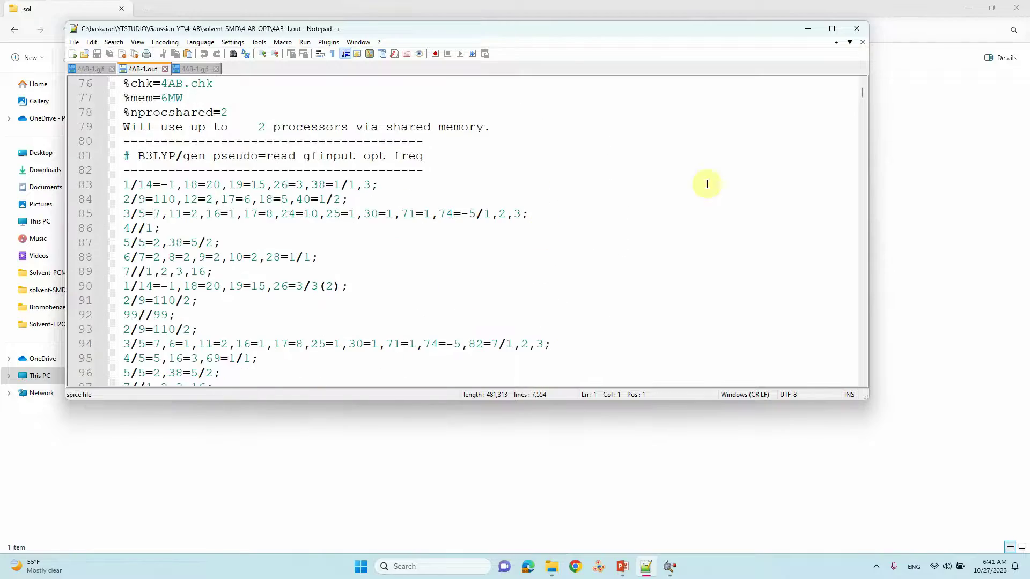
pyautogui.moveTo(864, 91); pyautogui.dragTo(855, 301)
pyautogui.scroll(-3, 733, 258)
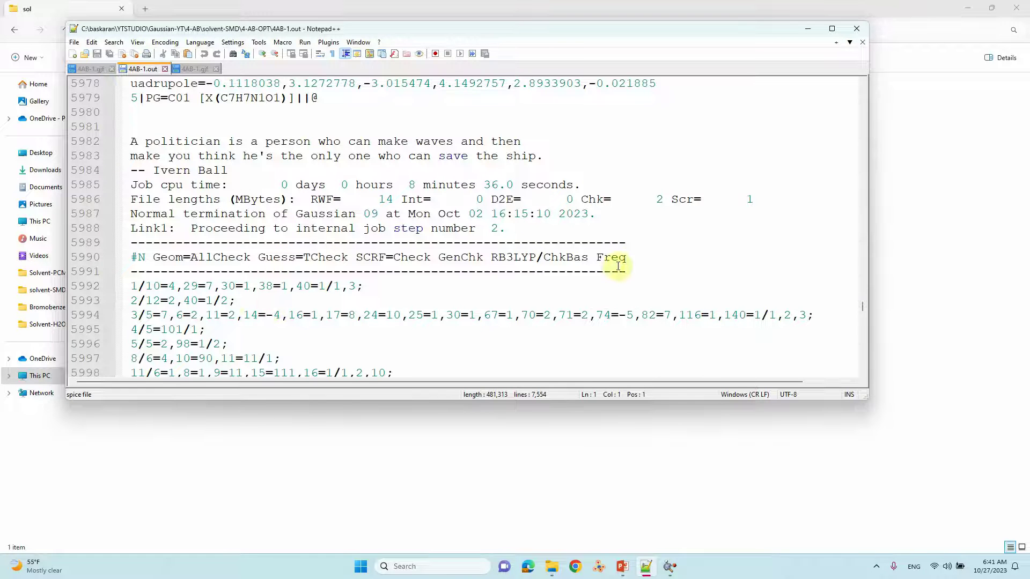
pyautogui.moveTo(625, 260); pyautogui.dragTo(69, 260)
# Highlight the optimization job's final archive block in 4AB-1.out, and select its HF energy entry.
pyautogui.scroll(7, 260, 238)
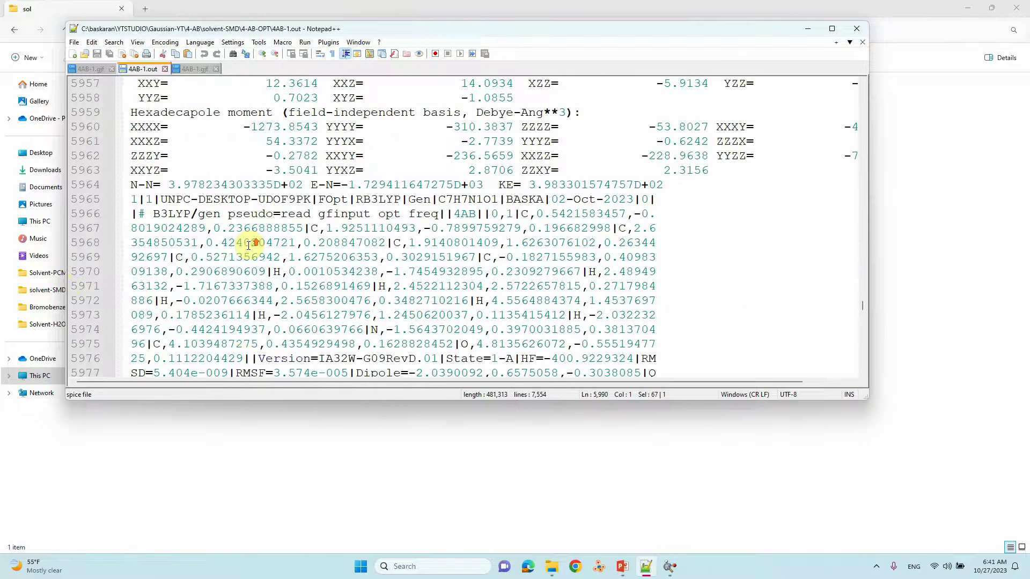
pyautogui.scroll(-2, 252, 244)
pyautogui.moveTo(130, 97); pyautogui.dragTo(632, 314)
pyautogui.moveTo(521, 271); pyautogui.dragTo(633, 272)
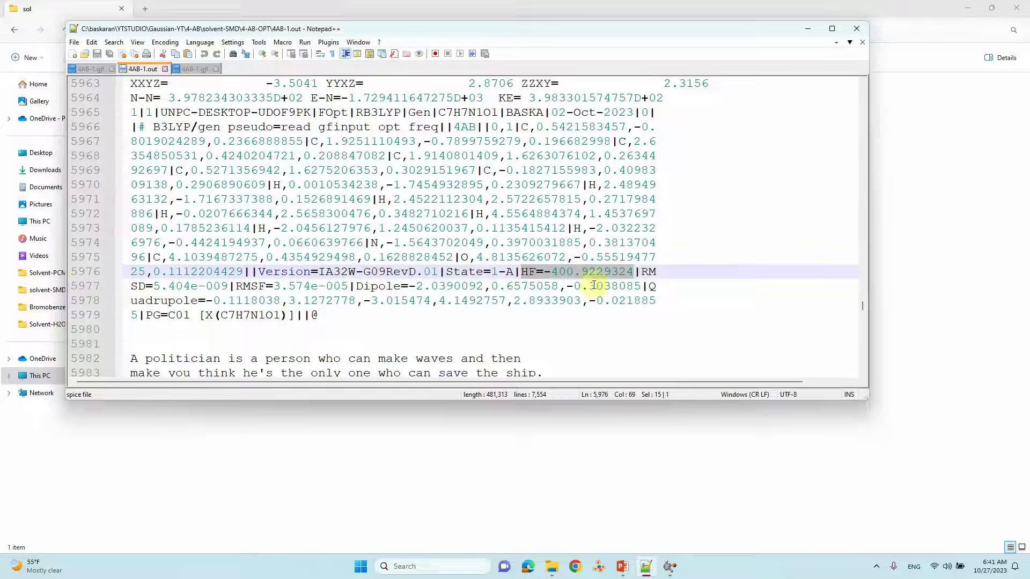
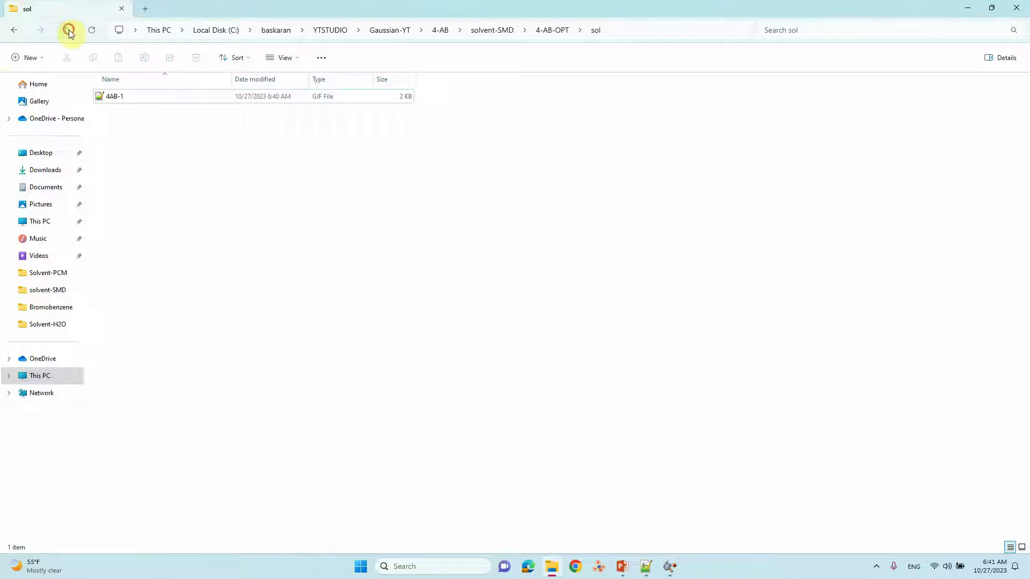
# Go up to the solvent-SMD folder in File Explorer and check the Water and Bromobenzene folders' details.
pyautogui.click(68, 29)
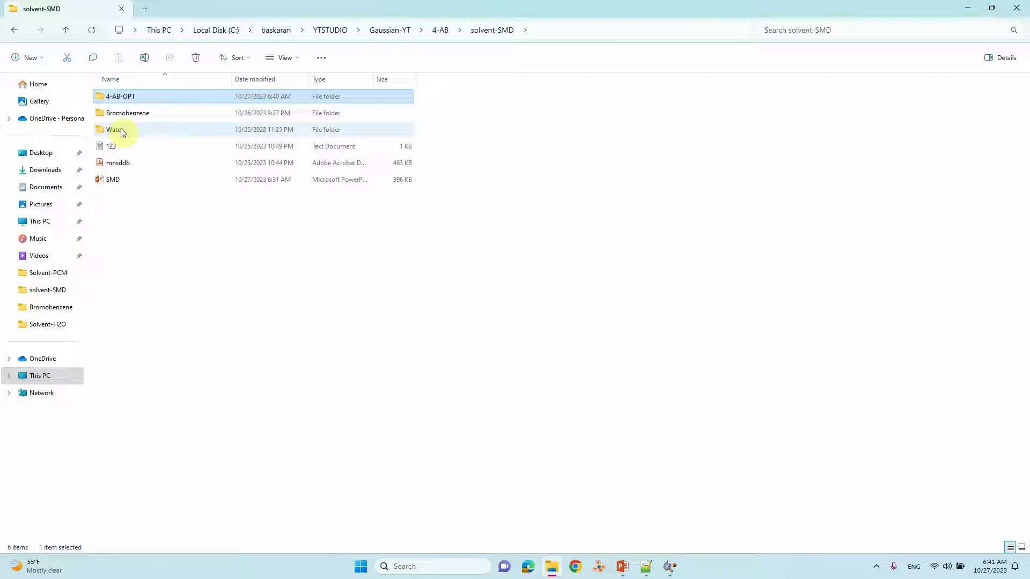
pyautogui.moveTo(121, 133)
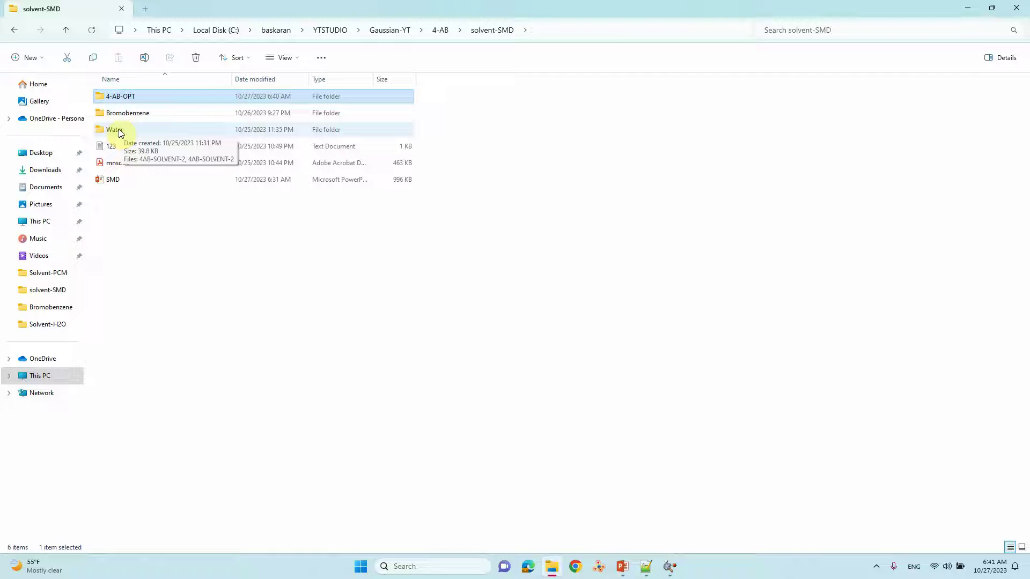
pyautogui.click(130, 117)
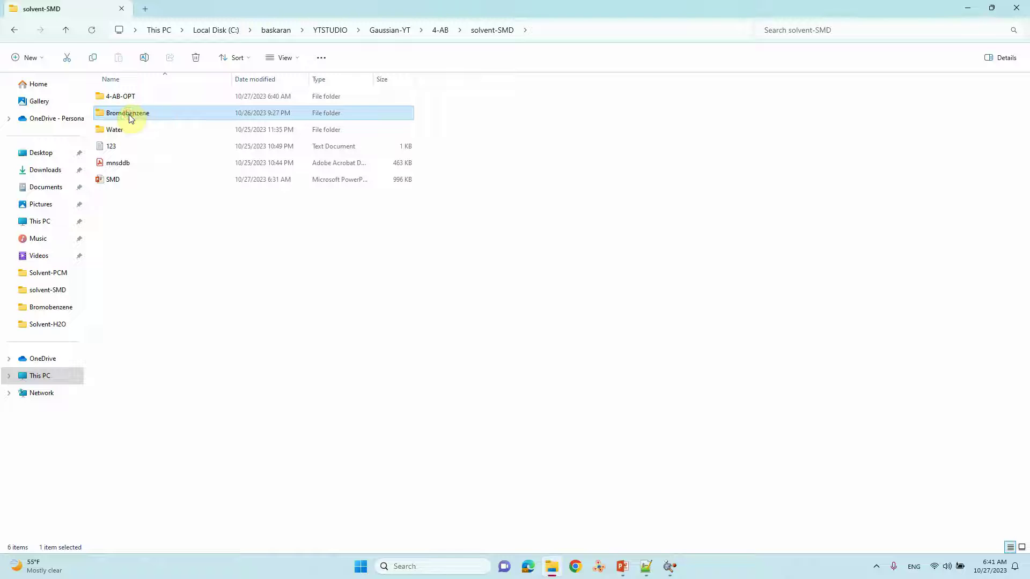
pyautogui.moveTo(131, 118)
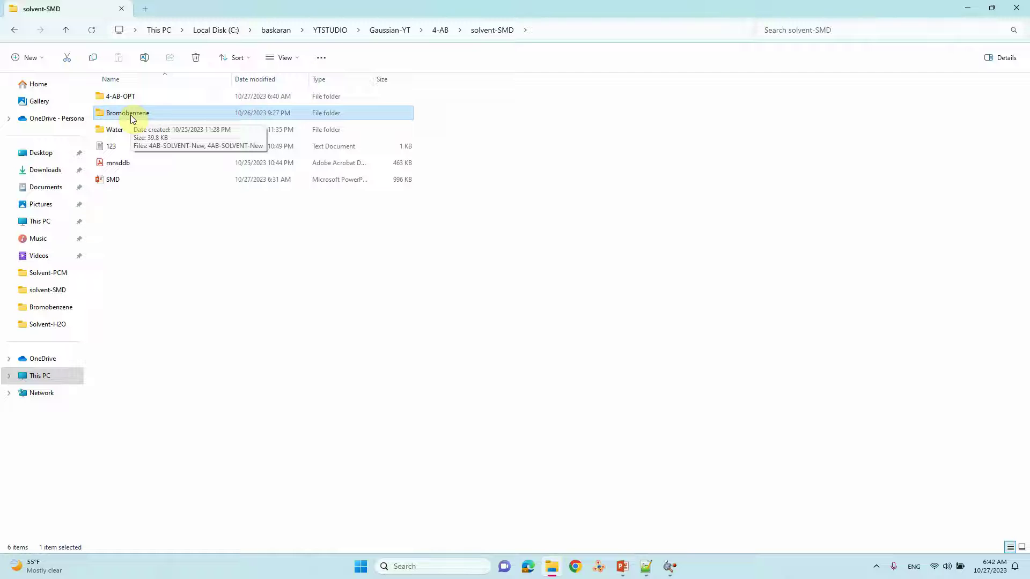
# Open the 4AB-SOLVENT-2 GJF file from the Water folder in Notepad++ and maximize the editor window.
pyautogui.doubleClick(113, 130)
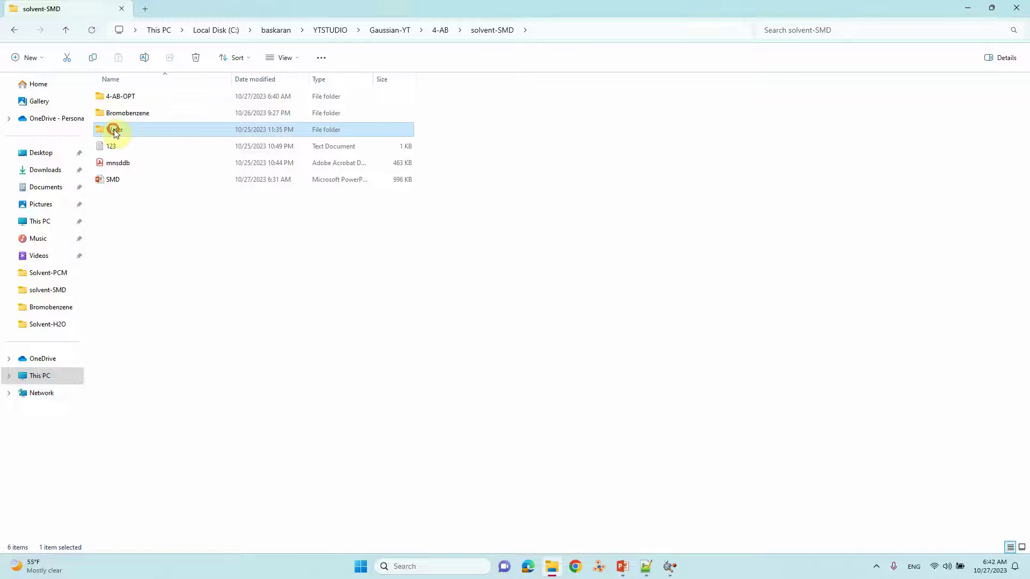
pyautogui.click(129, 95)
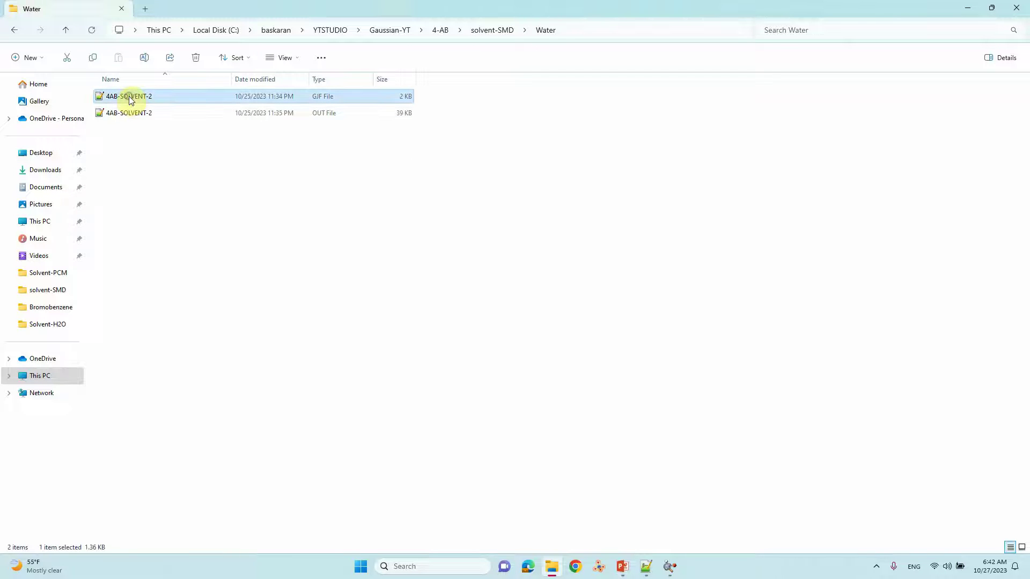
pyautogui.rightClick(129, 95)
pyautogui.click(159, 133)
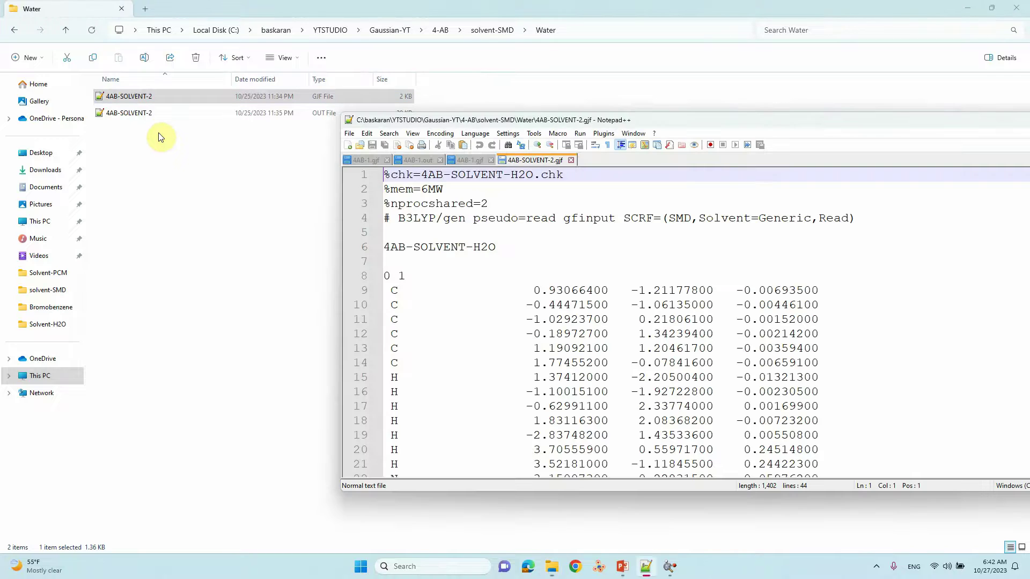
pyautogui.moveTo(519, 120); pyautogui.dragTo(299, 92)
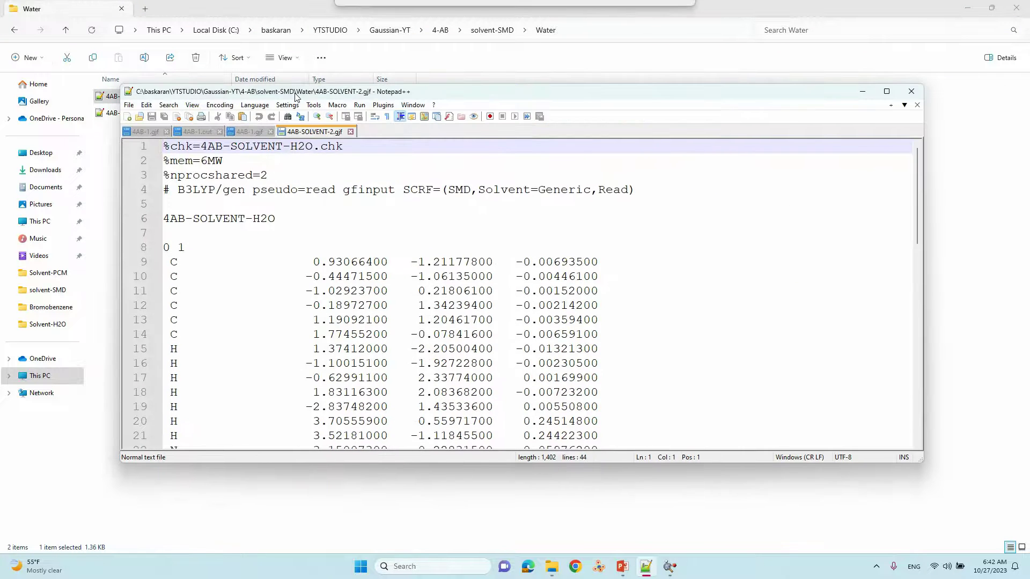
pyautogui.click(890, 91)
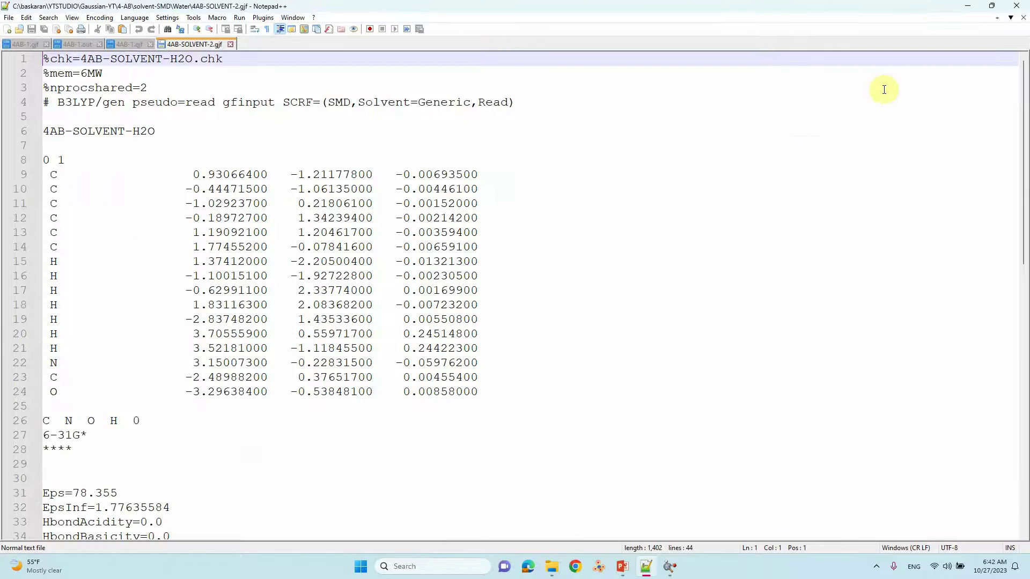
# Highlight the memory and processor lines, and select the SCRF=(SMD,Solvent=Generic,Read) keyword in the route line of 4AB-SOLVENT-2.gjf.
pyautogui.scroll(-3, 337, 165)
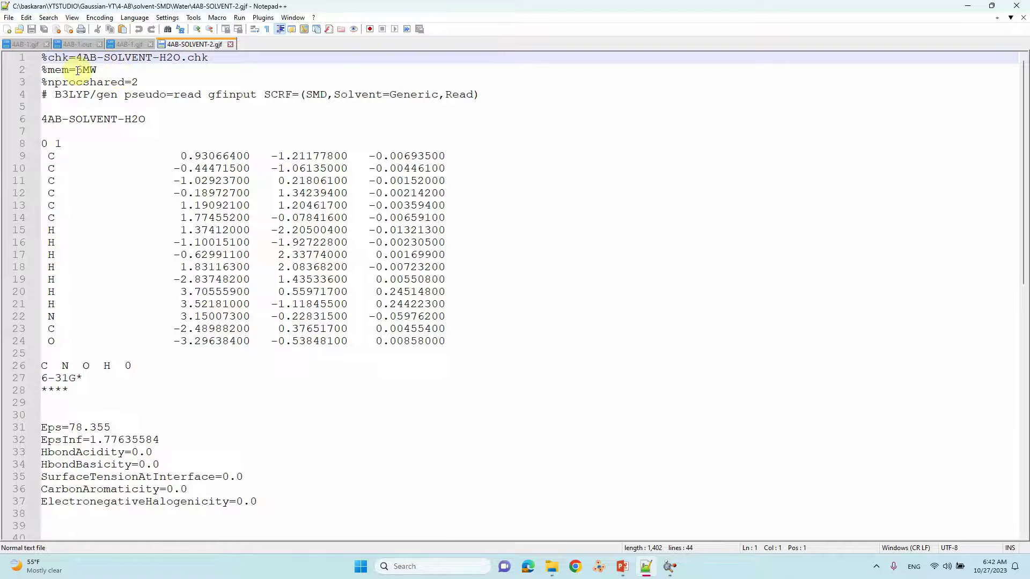
pyautogui.moveTo(47, 70); pyautogui.dragTo(135, 82)
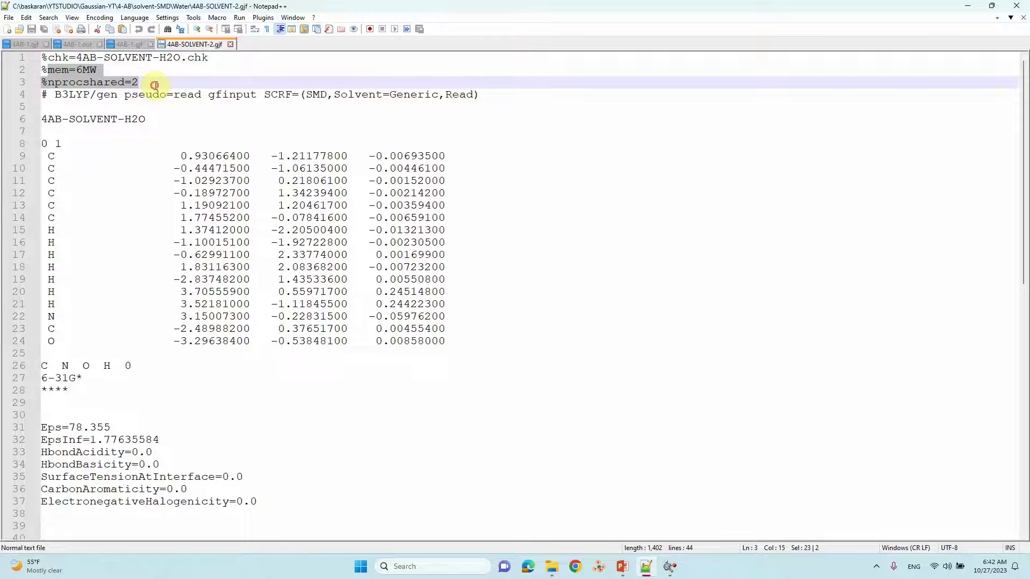
pyautogui.click(80, 96)
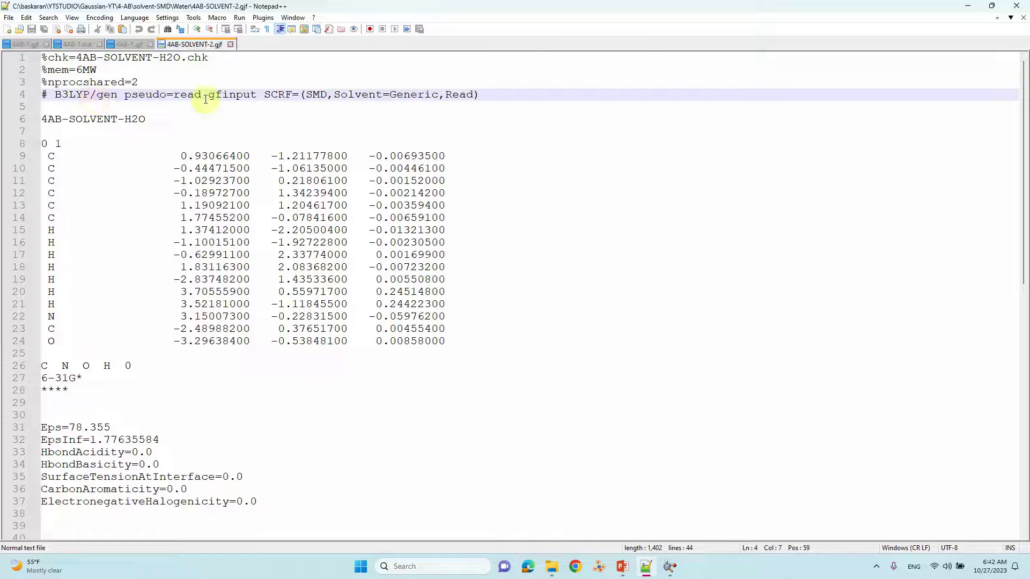
pyautogui.moveTo(263, 94); pyautogui.dragTo(285, 95)
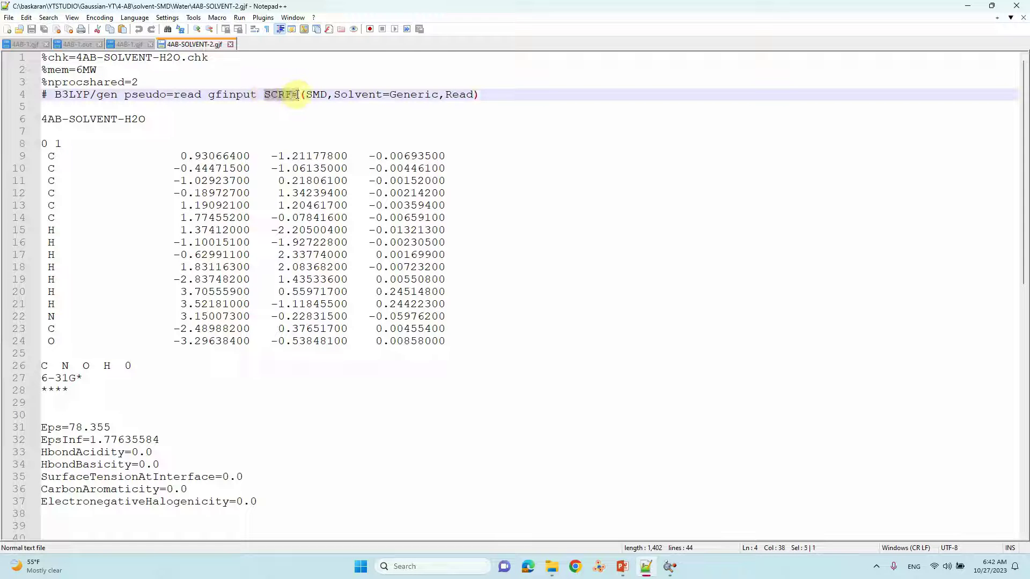
pyautogui.click(317, 94)
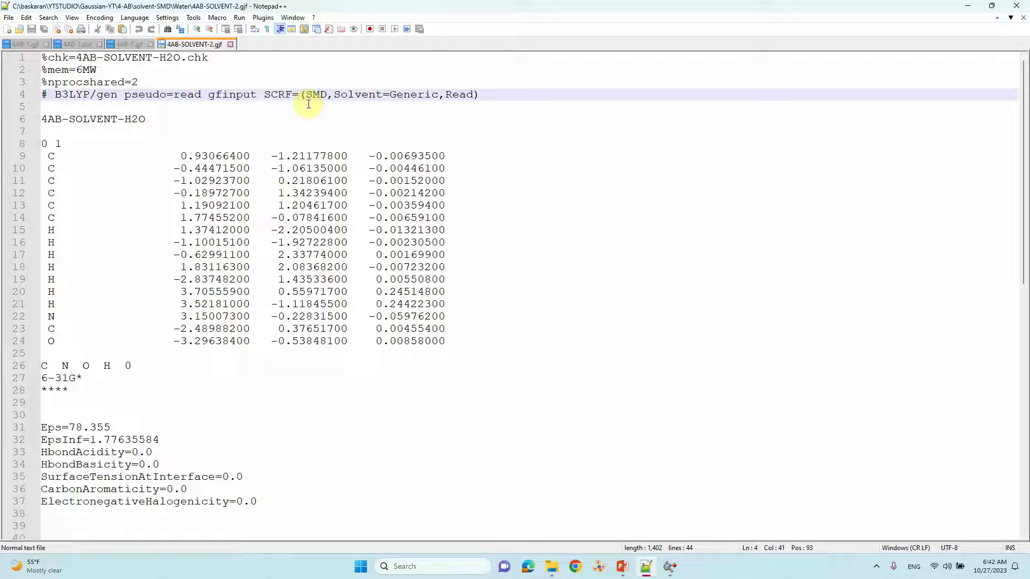
pyautogui.click(343, 97)
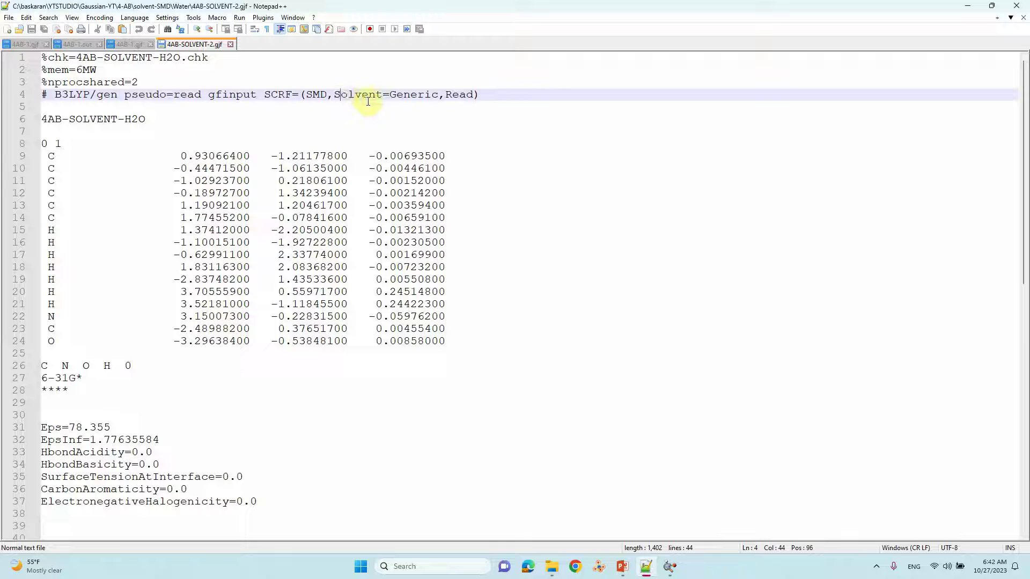
pyautogui.moveTo(381, 94); pyautogui.dragTo(392, 94)
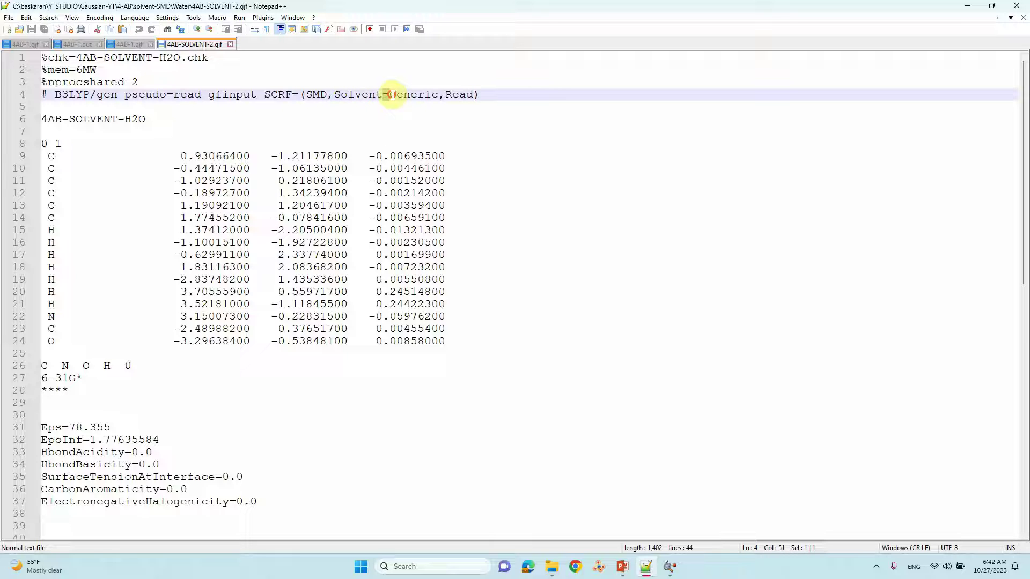
pyautogui.doubleClick(392, 95)
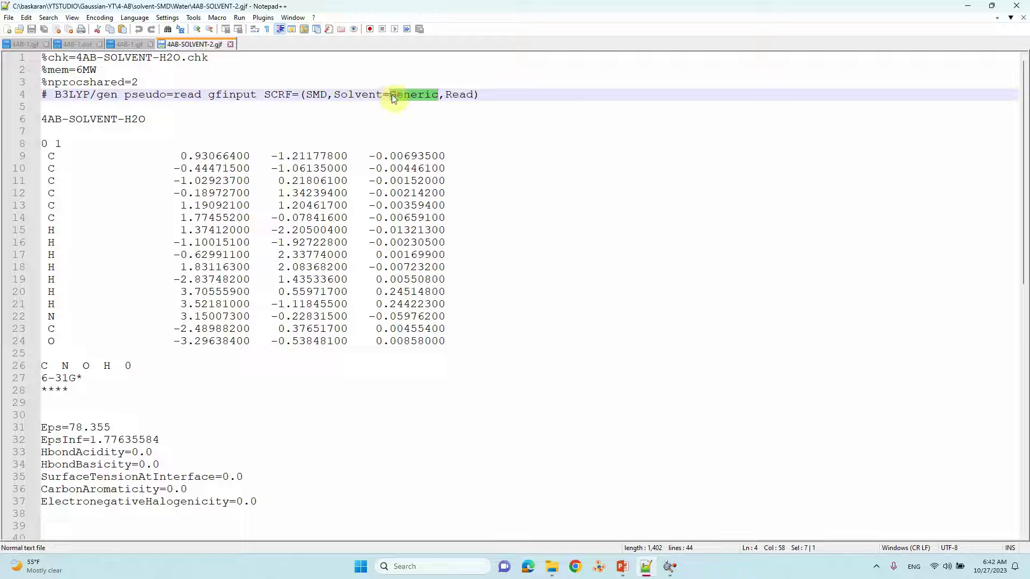
pyautogui.moveTo(479, 95); pyautogui.dragTo(284, 95)
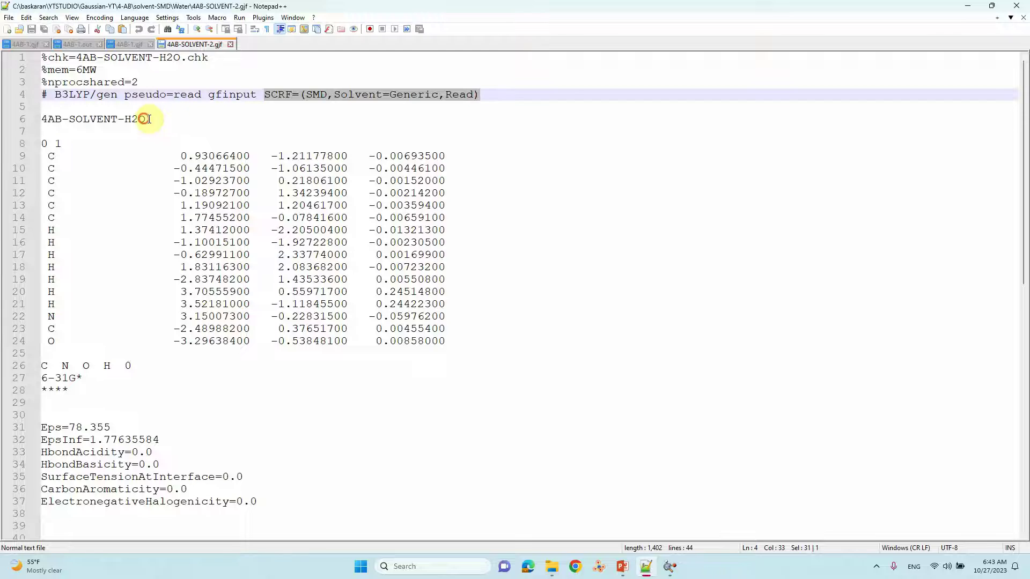
# Highlight the title line, the charge and multiplicity, and the full block of atomic coordinates.
pyautogui.moveTo(146, 119); pyautogui.dragTo(19, 123)
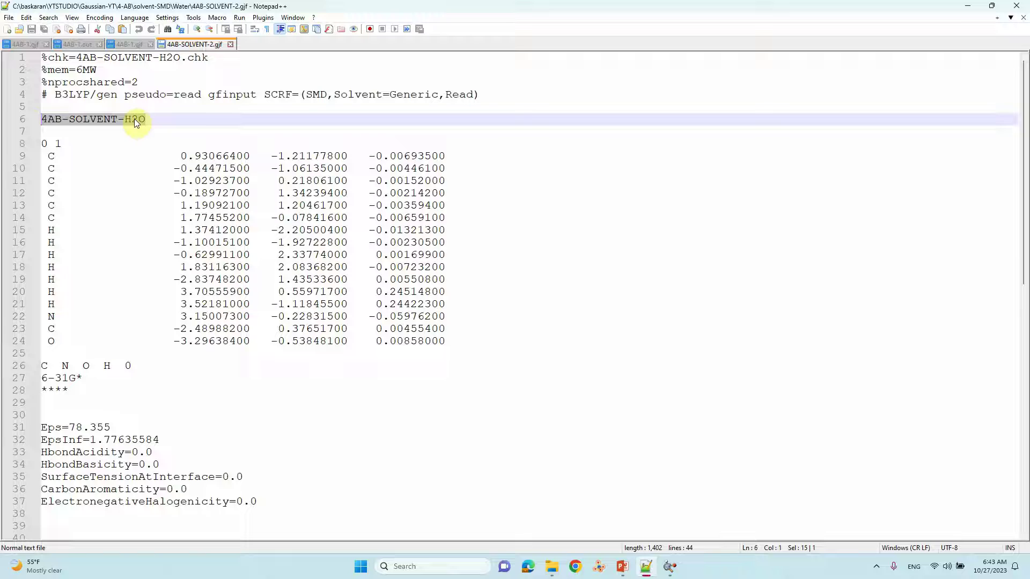
pyautogui.click(47, 144)
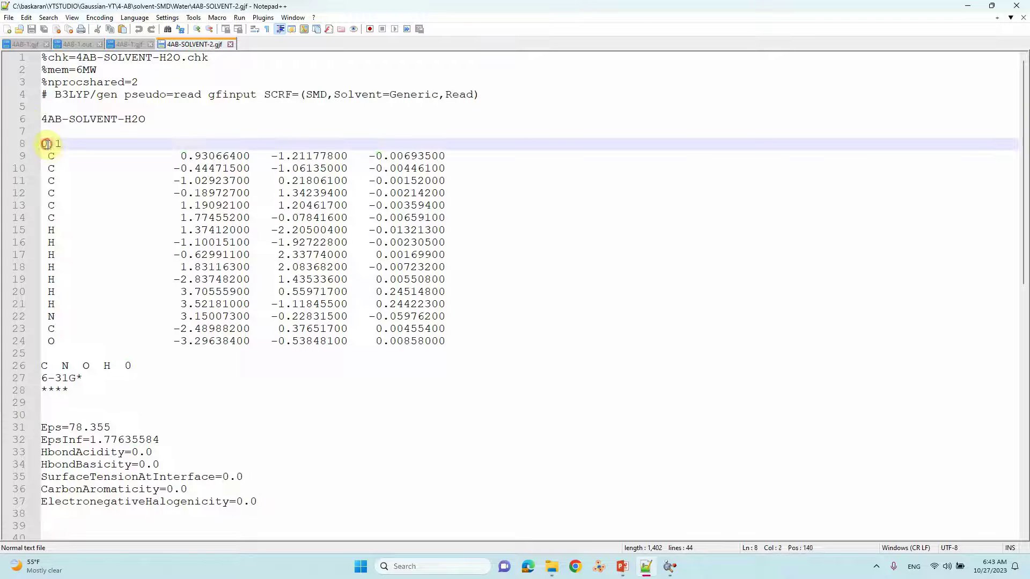
pyautogui.doubleClick(58, 144)
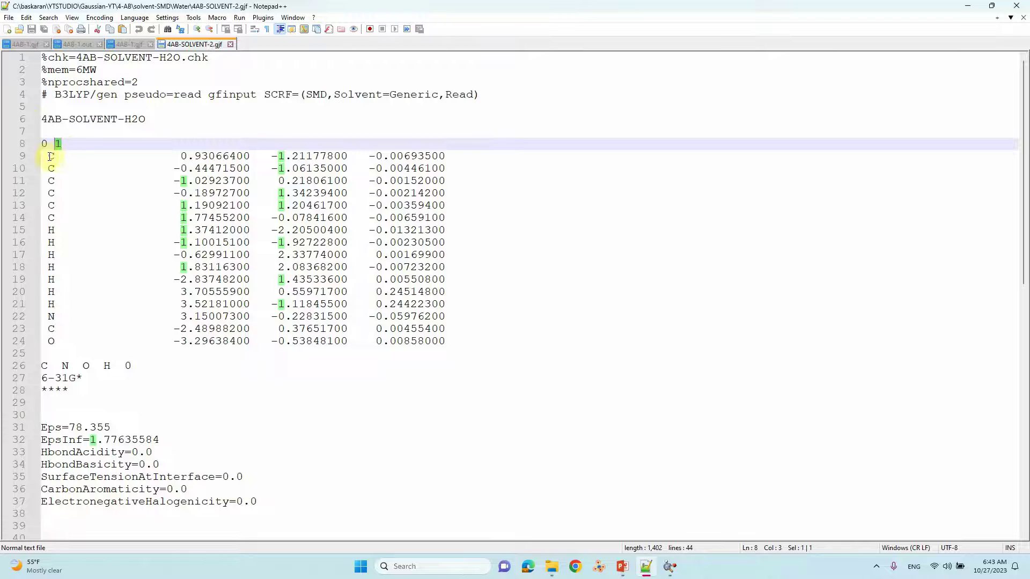
pyautogui.moveTo(48, 155); pyautogui.dragTo(455, 339)
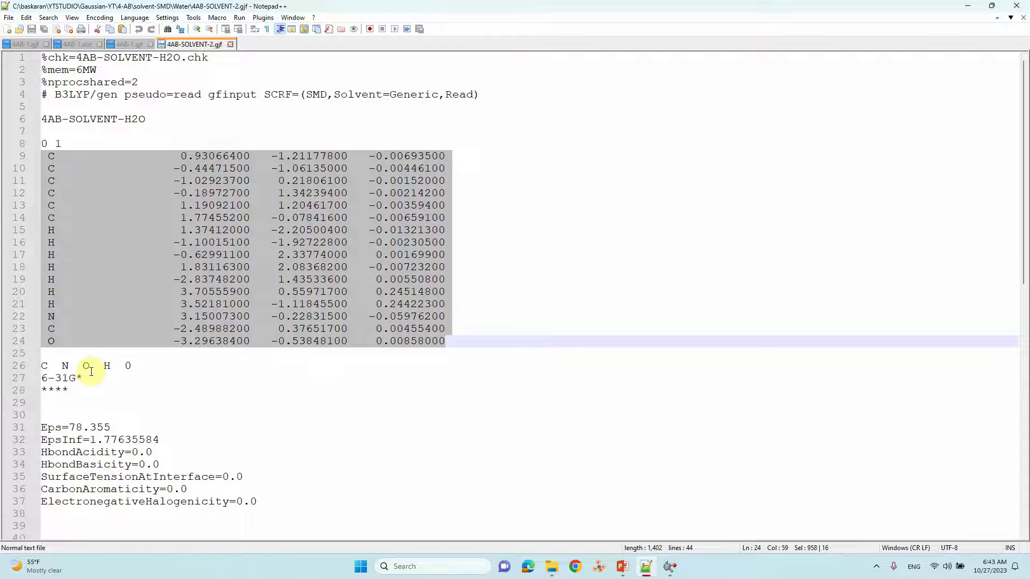
# Highlight the basis set section: the C N O H 0 element line, 6-31G* and the **** terminator.
pyautogui.moveTo(114, 366); pyautogui.dragTo(42, 365)
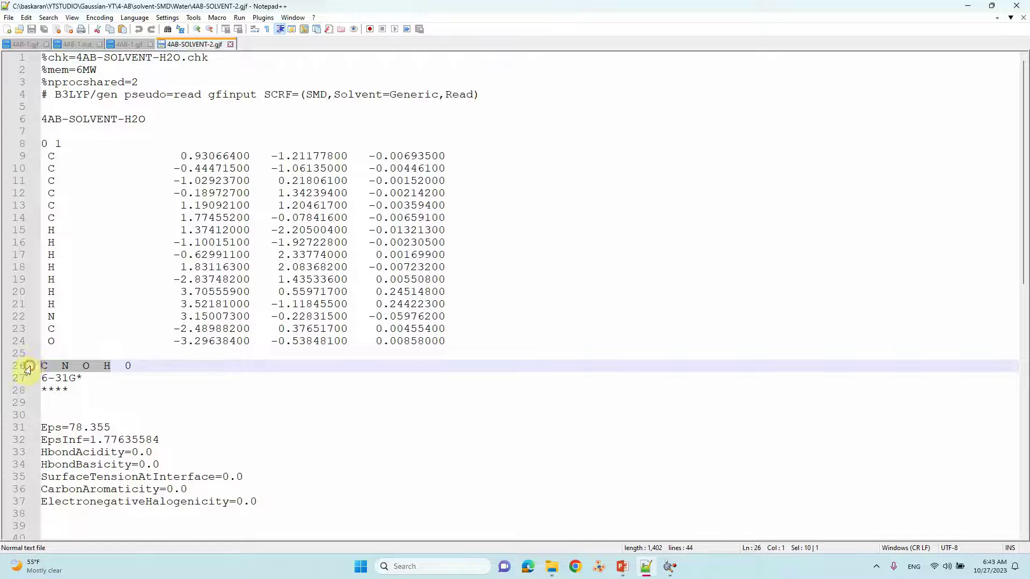
pyautogui.click(42, 353)
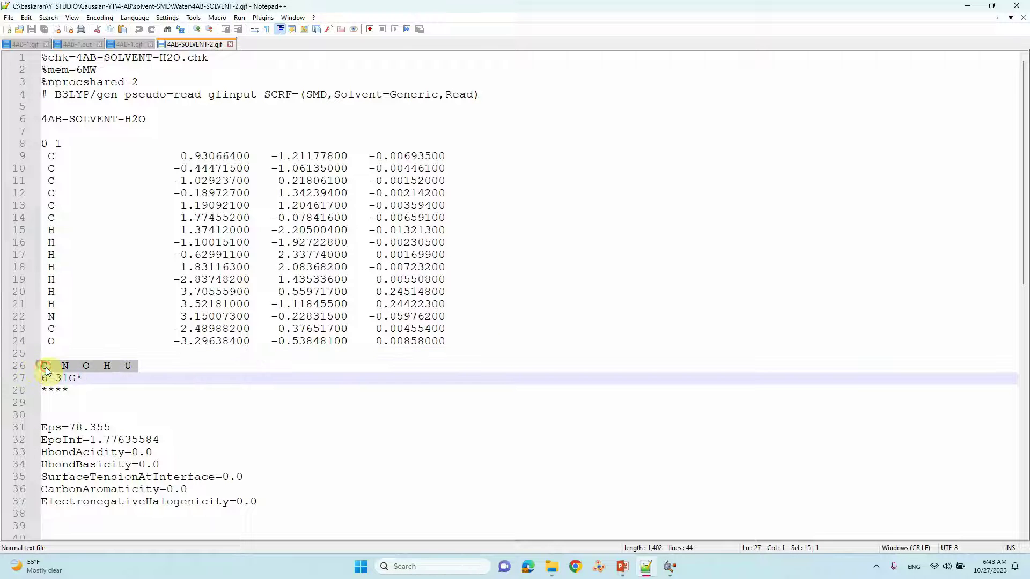
pyautogui.doubleClick(47, 365)
pyautogui.moveTo(46, 365); pyautogui.dragTo(107, 365)
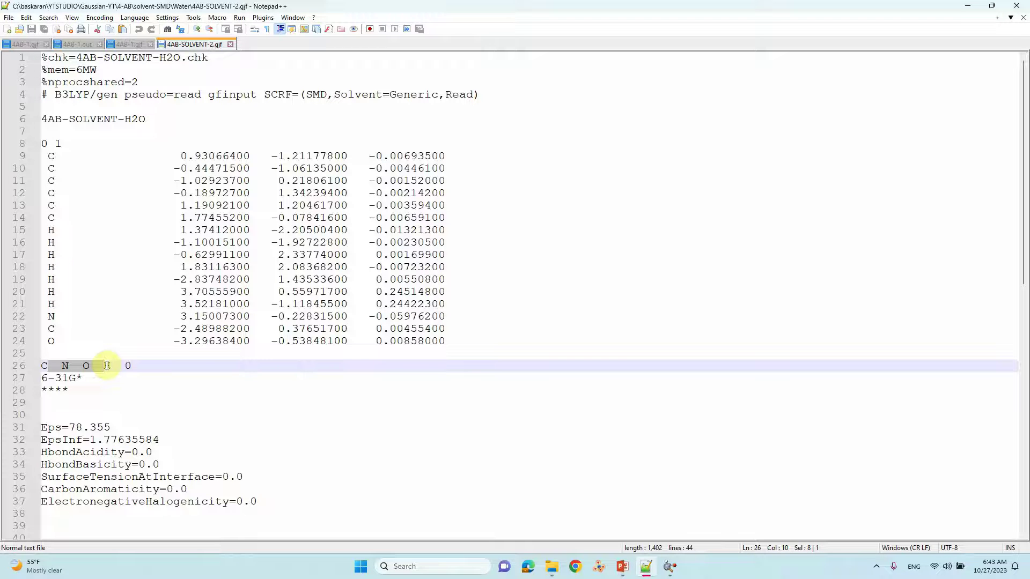
pyautogui.doubleClick(128, 365)
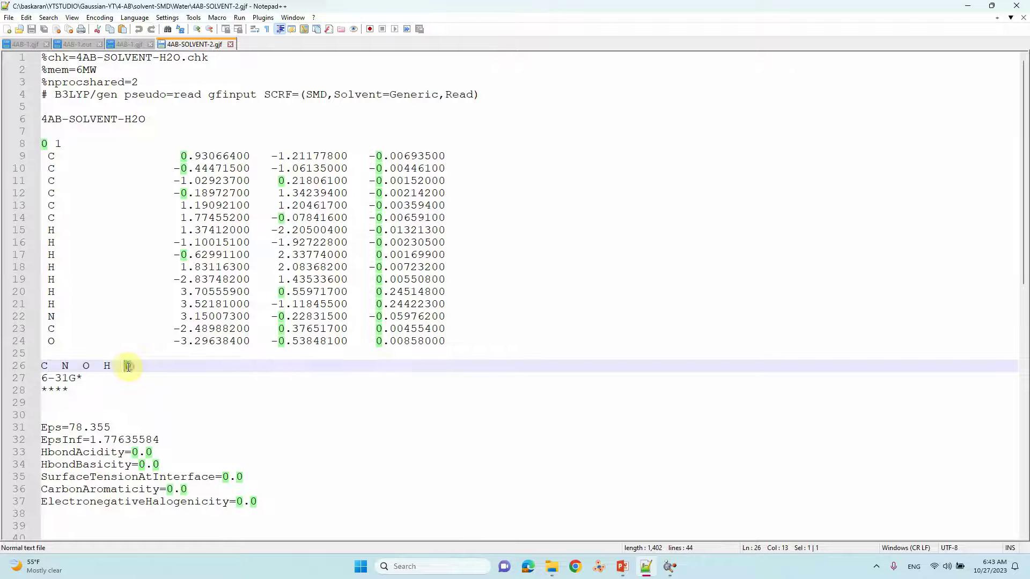
pyautogui.moveTo(83, 378); pyautogui.dragTo(20, 373)
pyautogui.click(75, 388)
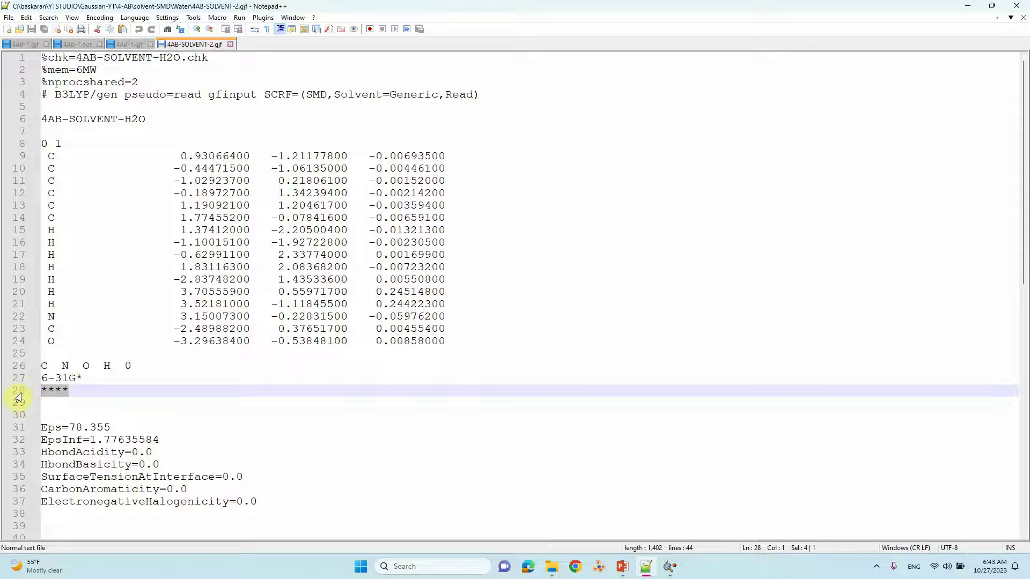
# Check the two blank lines after the basis set terminator, and highlight the solvent parameters from Eps to ElectronegativeHalogenicity.
pyautogui.click(47, 397)
pyautogui.click(46, 413)
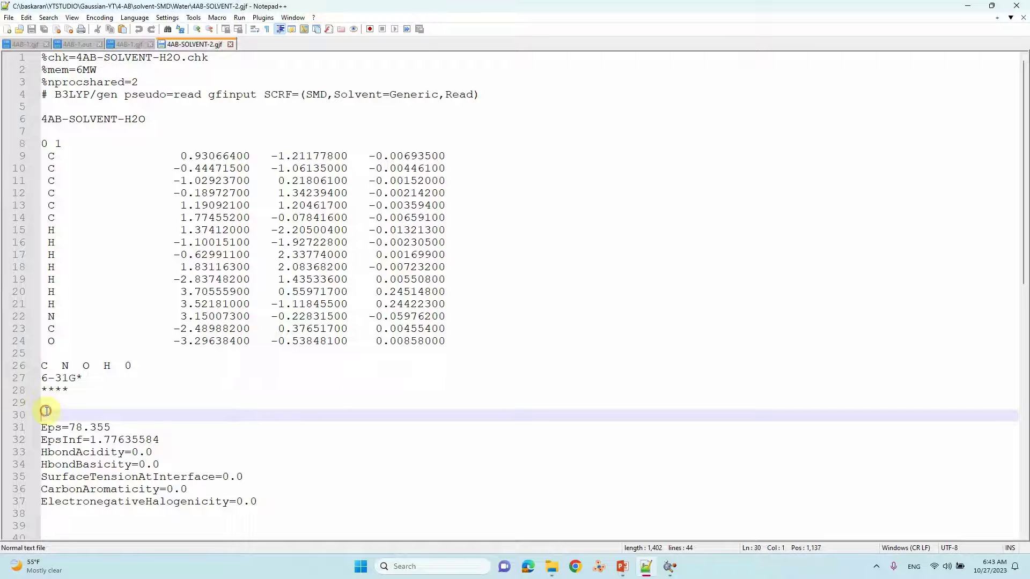
pyautogui.click(46, 390)
pyautogui.click(45, 407)
pyautogui.click(45, 413)
pyautogui.click(45, 409)
pyautogui.click(44, 414)
pyautogui.click(46, 393)
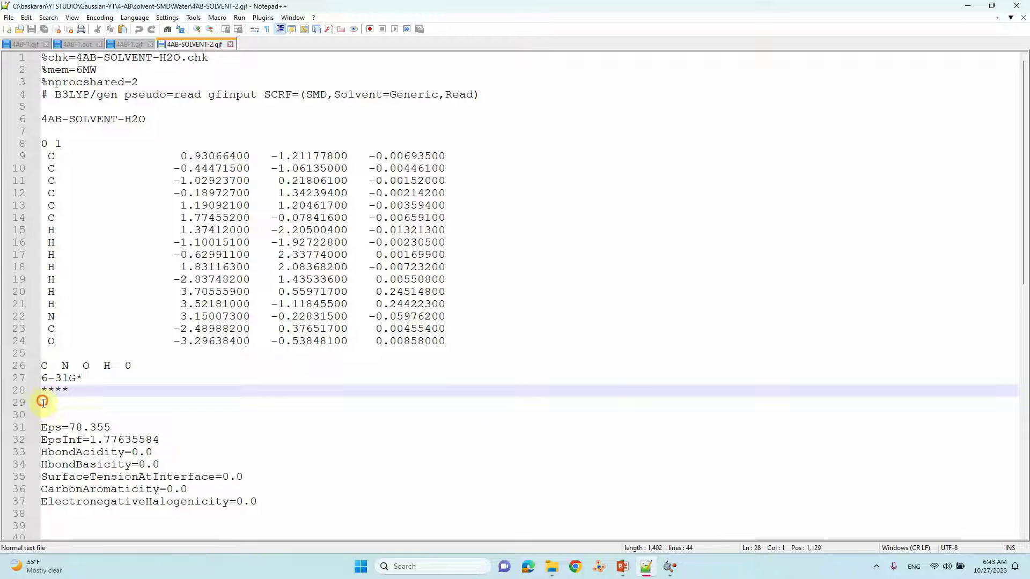
pyautogui.click(46, 403)
pyautogui.click(47, 415)
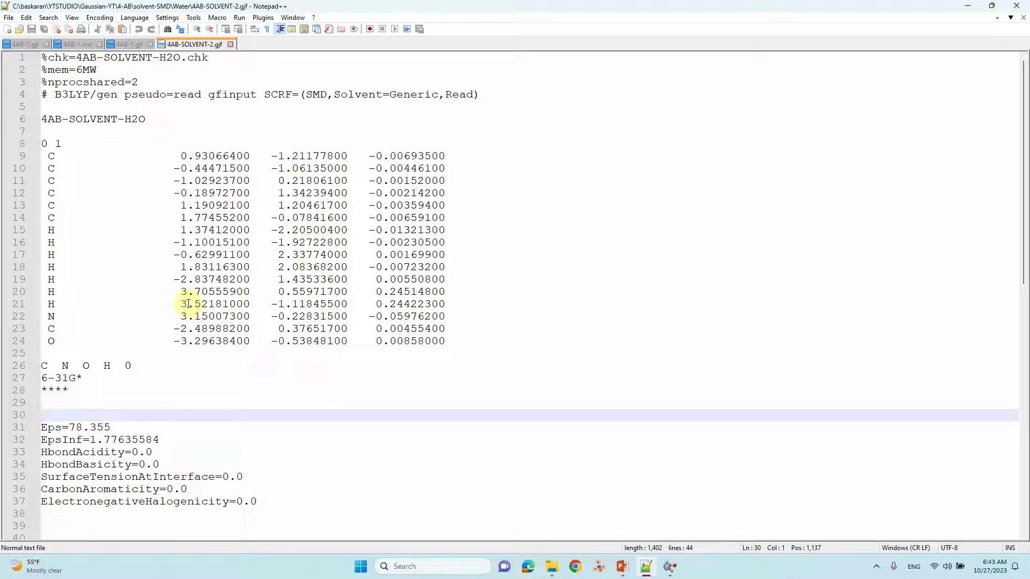
pyautogui.click(48, 391)
pyautogui.click(48, 404)
pyautogui.click(48, 417)
pyautogui.moveTo(42, 427); pyautogui.dragTo(287, 507)
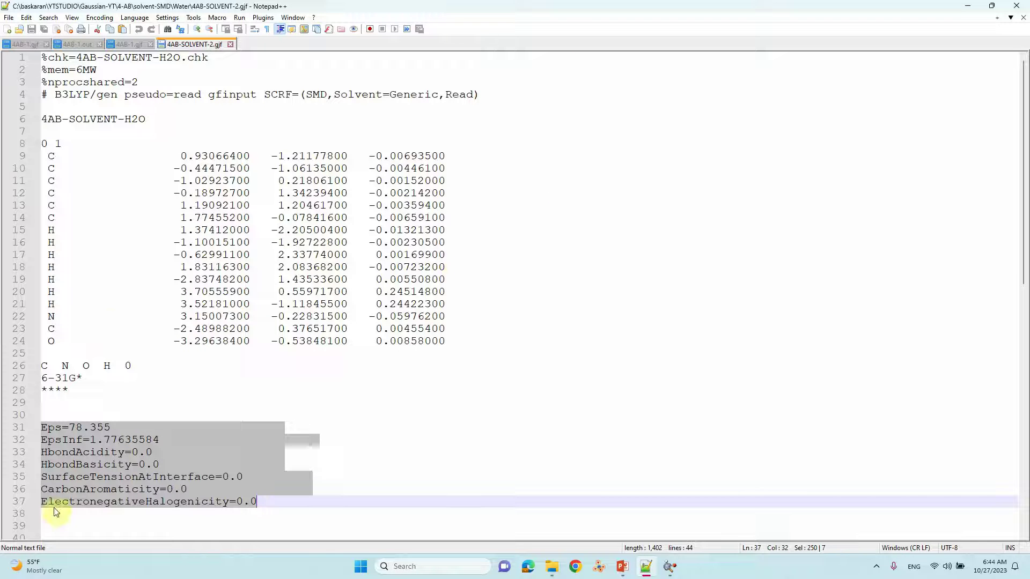
pyautogui.click(277, 452)
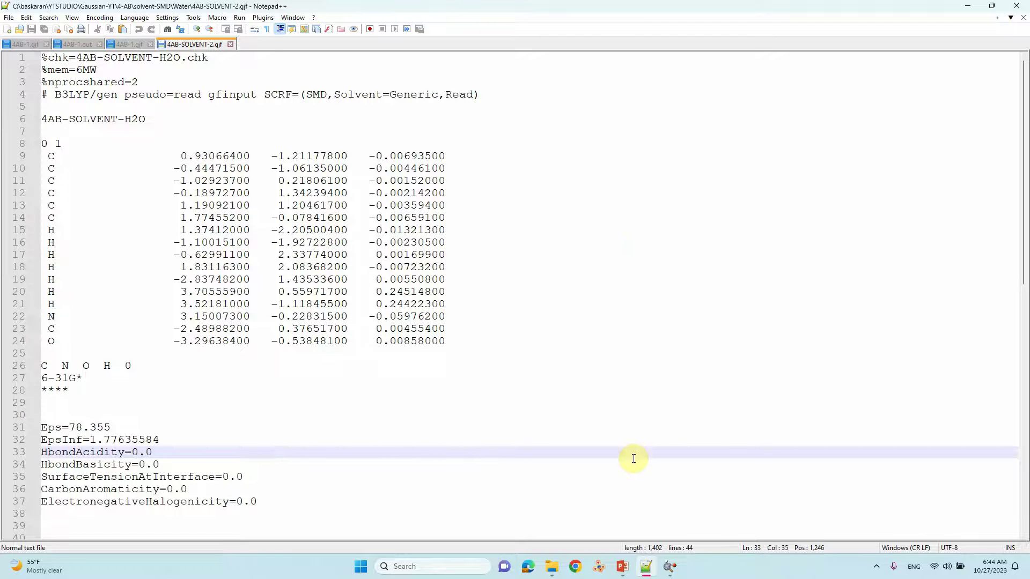
# Go up to the solvent-SMD folder in File Explorer, open mnsddb in Acrobat and close its tools pane.
pyautogui.doubleClick(465, 6)
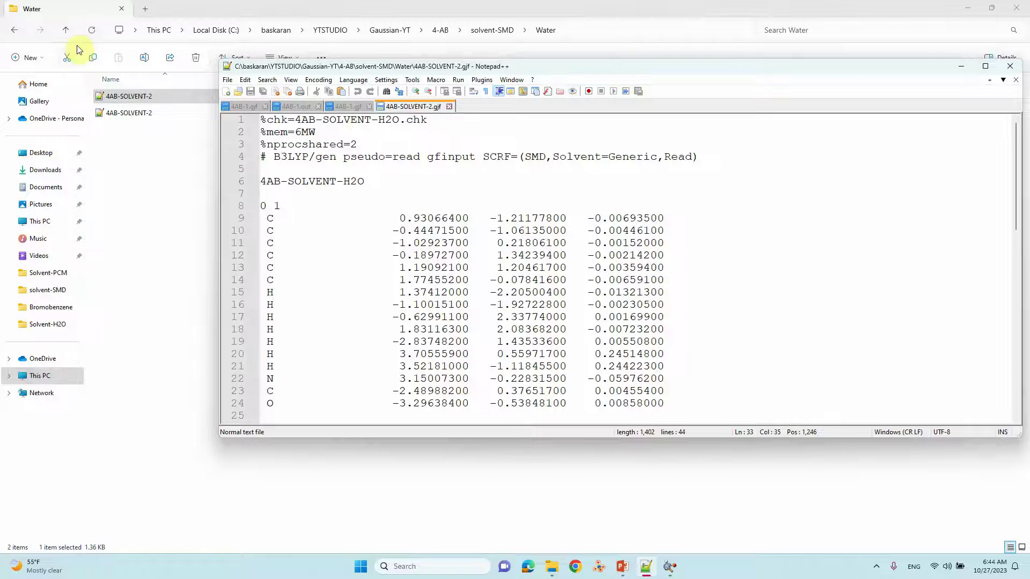
pyautogui.click(61, 30)
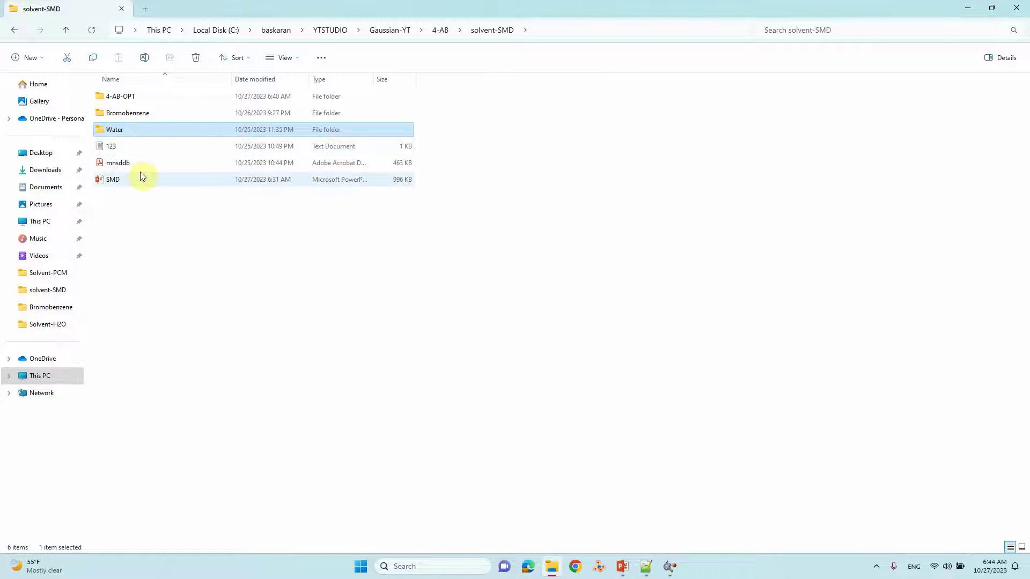
pyautogui.doubleClick(116, 163)
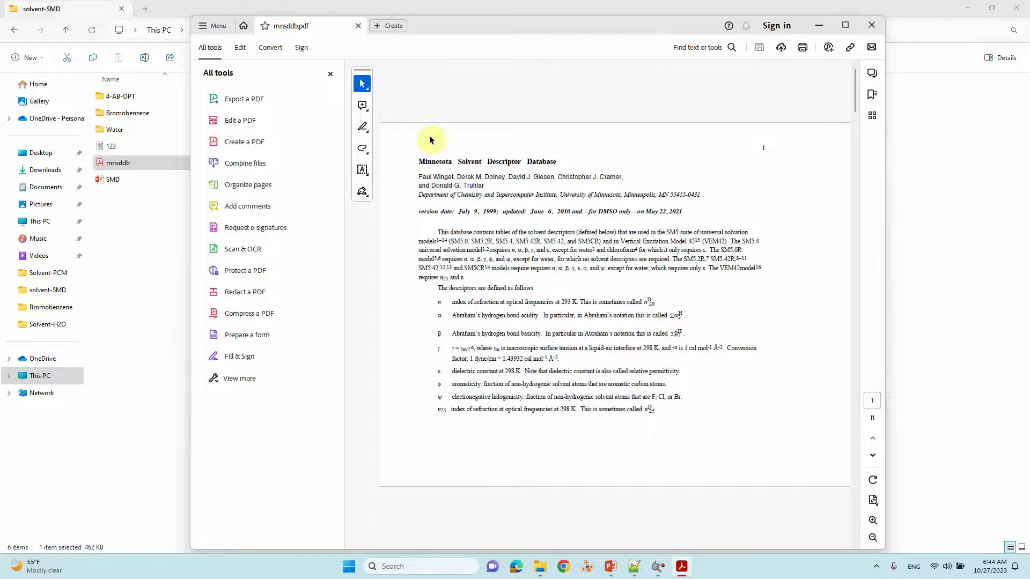
pyautogui.click(330, 76)
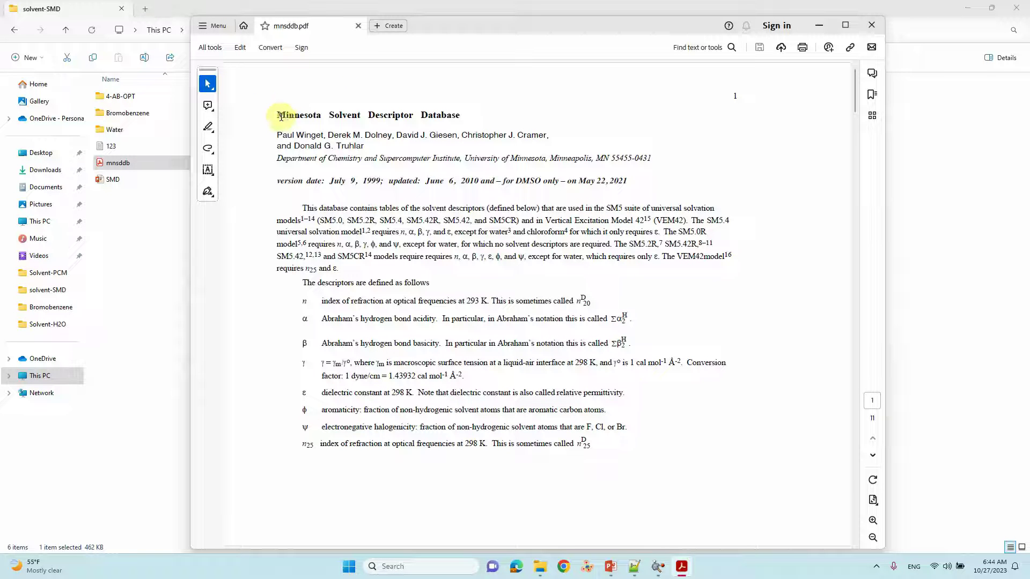
# Highlight the Minnesota Solvent Descriptor Database title and look through the descriptor definitions and solvent table.
pyautogui.moveTo(278, 115); pyautogui.dragTo(443, 114)
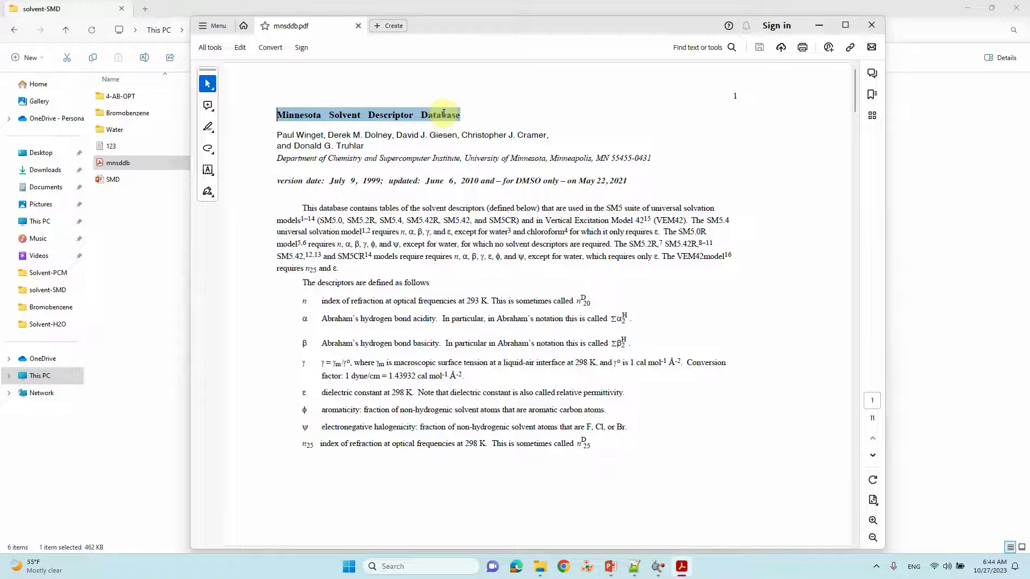
pyautogui.moveTo(443, 113); pyautogui.dragTo(443, 114)
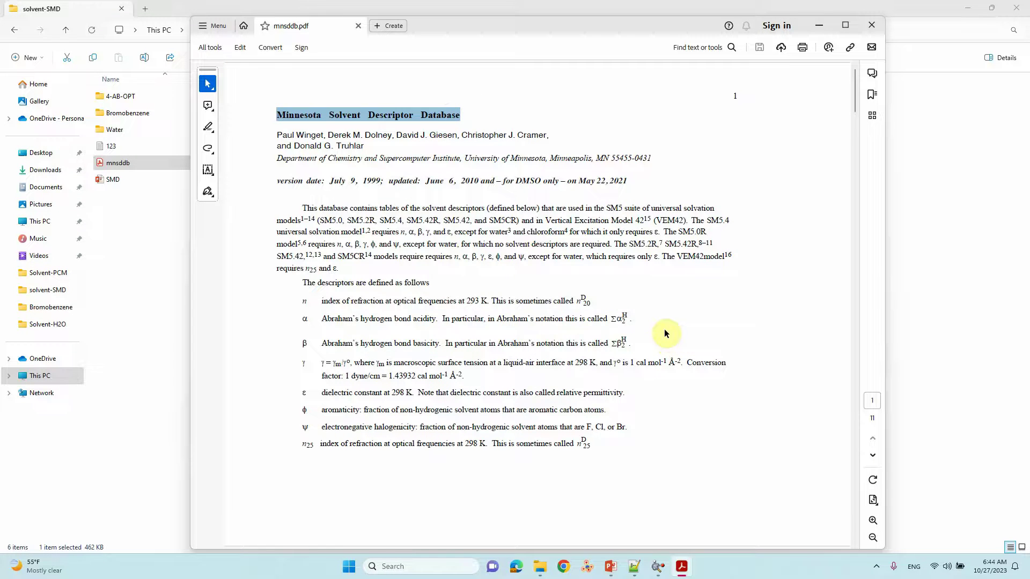
pyautogui.scroll(-2, 665, 333)
pyautogui.scroll(2, 662, 331)
pyautogui.scroll(-3, 660, 331)
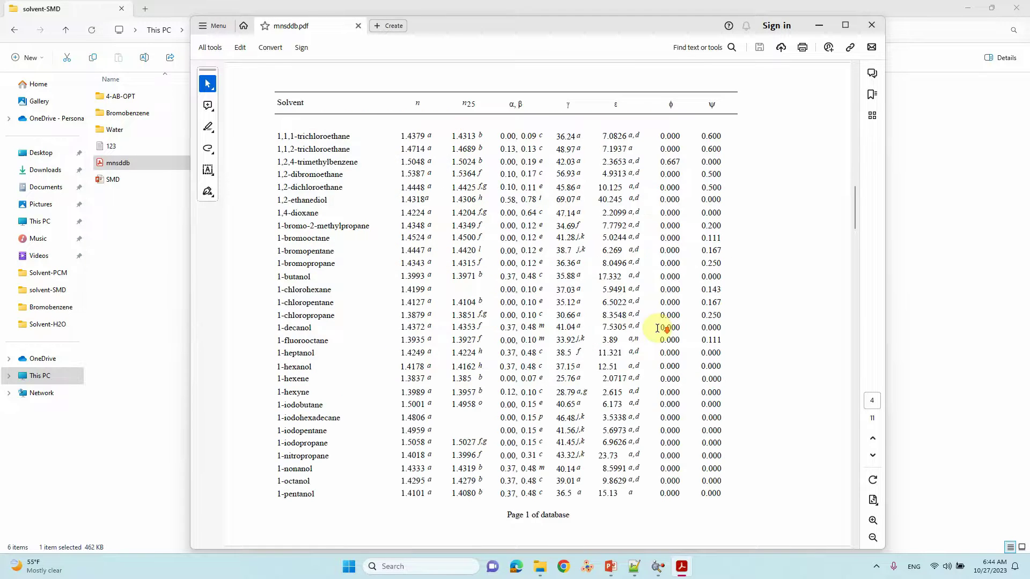
pyautogui.scroll(3, 657, 328)
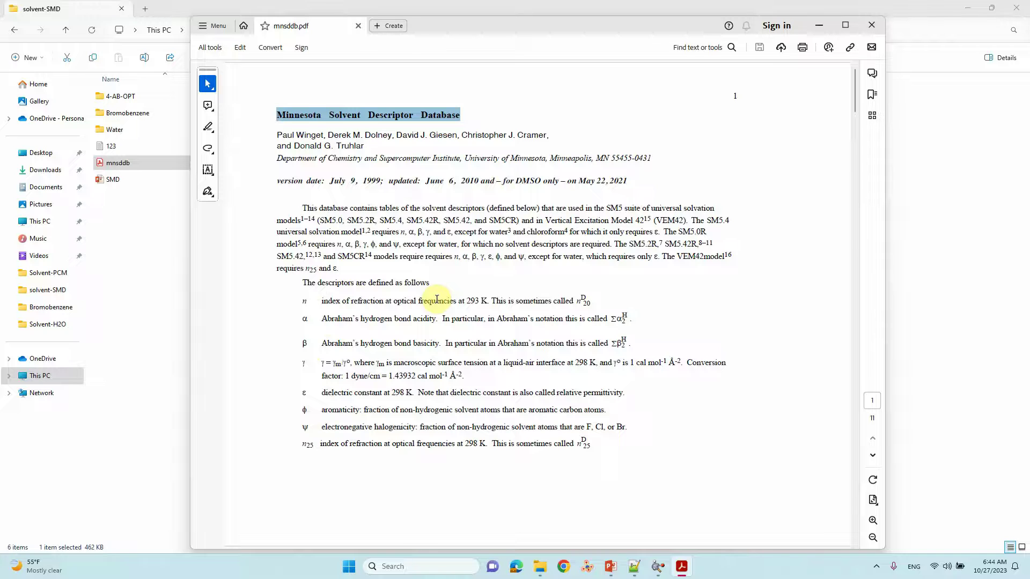
pyautogui.scroll(-1, 437, 299)
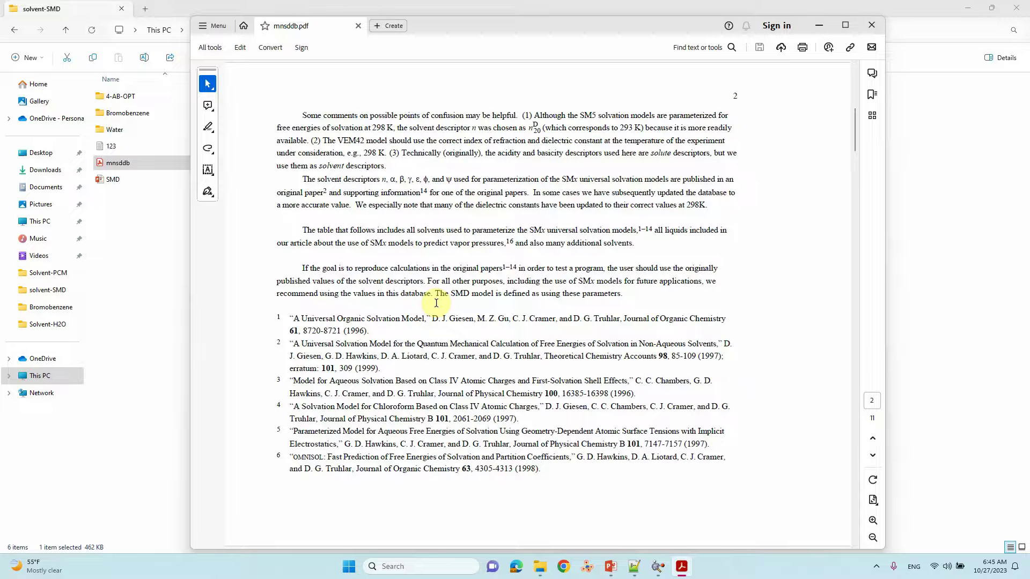
# Search the solvent descriptor PDF for "water" to find its entry in the database table.
pyautogui.scroll(-2, 435, 303)
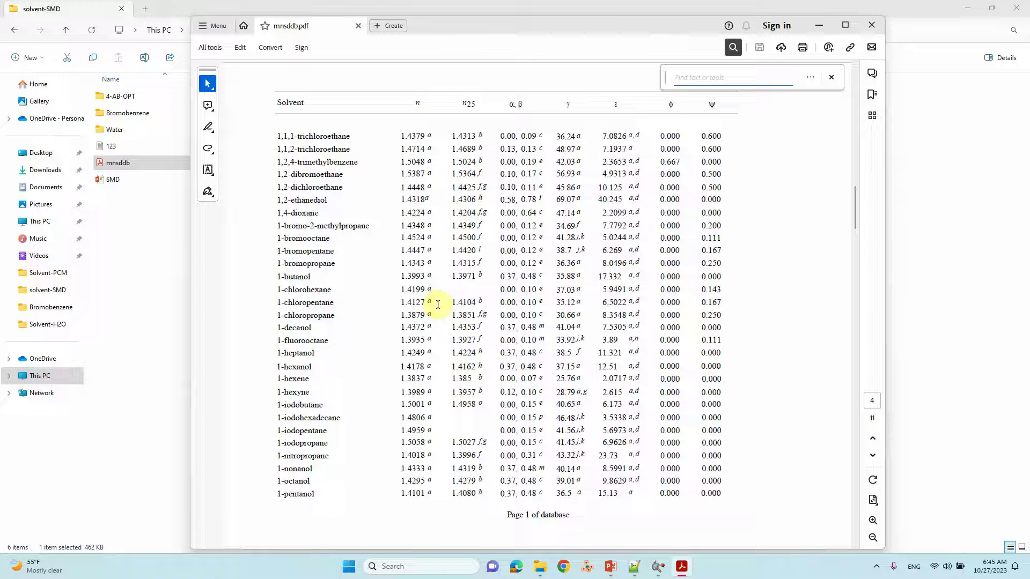
pyautogui.write('water')
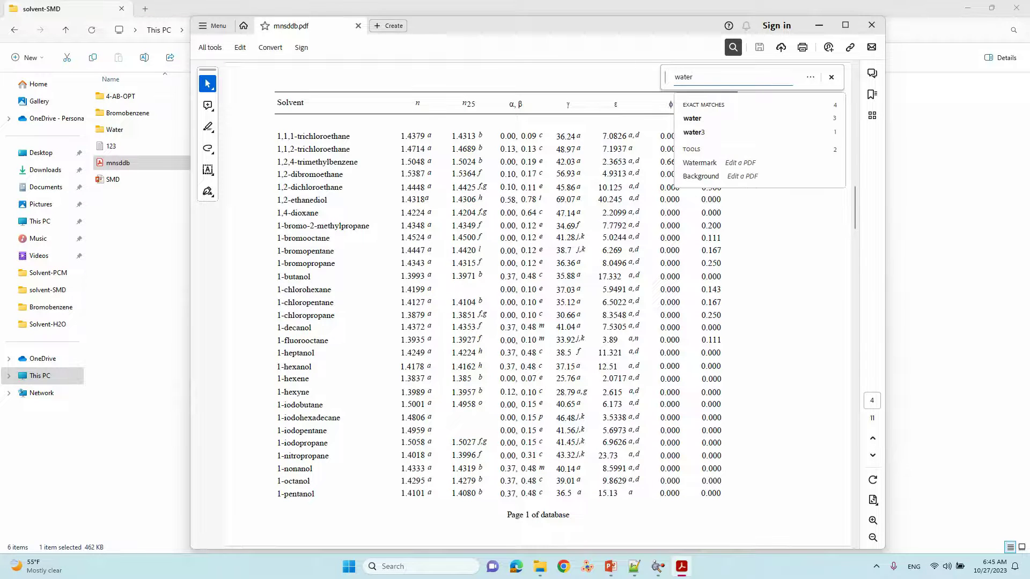
pyautogui.press('Return')
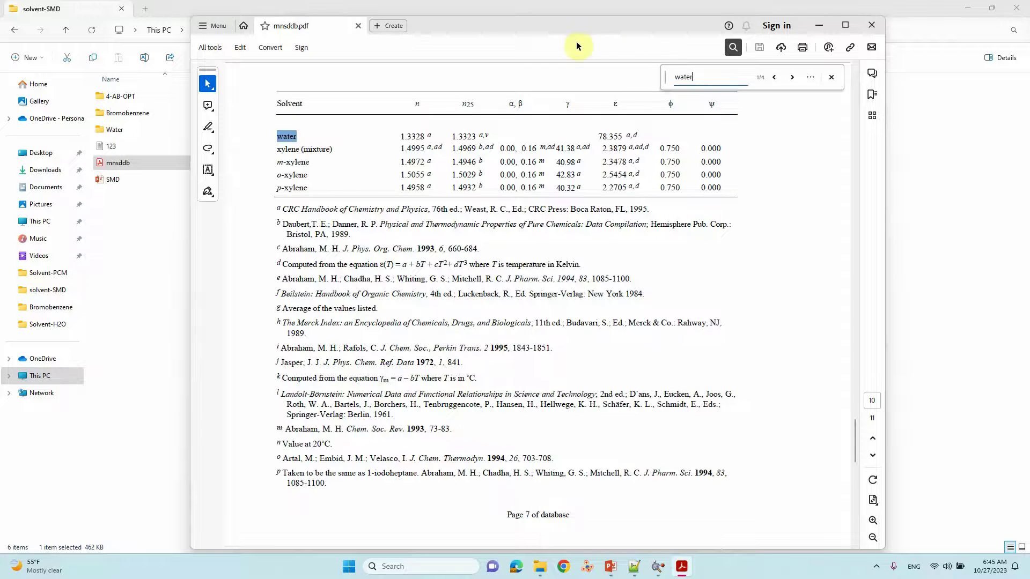
# Minimize File Explorer and arrange the 4AB-SOLVENT-2.gjf window beside the descriptor PDF, with its solvent parameters in view.
pyautogui.moveTo(558, 34); pyautogui.dragTo(703, 142)
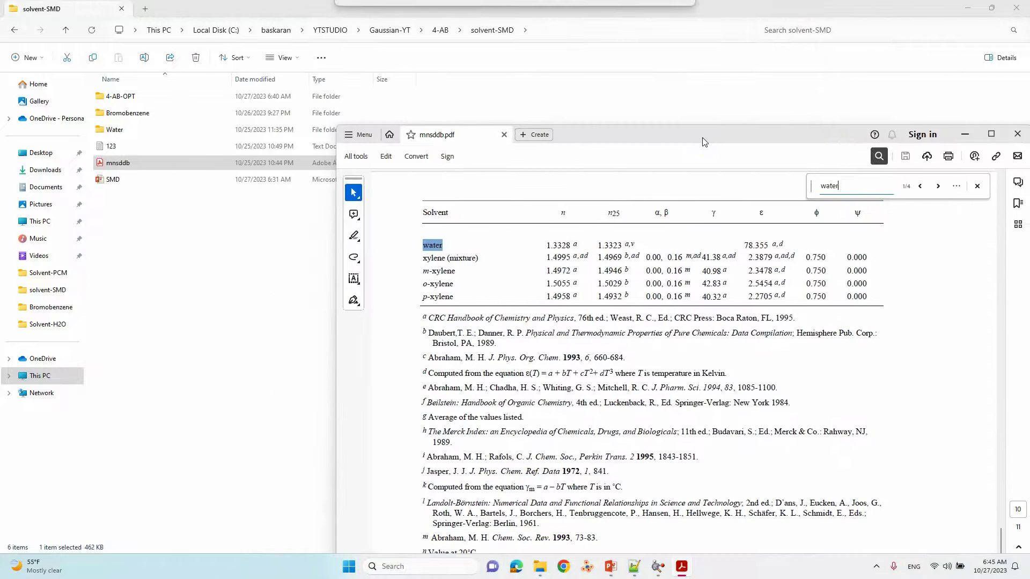
pyautogui.click(961, 13)
pyautogui.moveTo(579, 73); pyautogui.dragTo(298, 46)
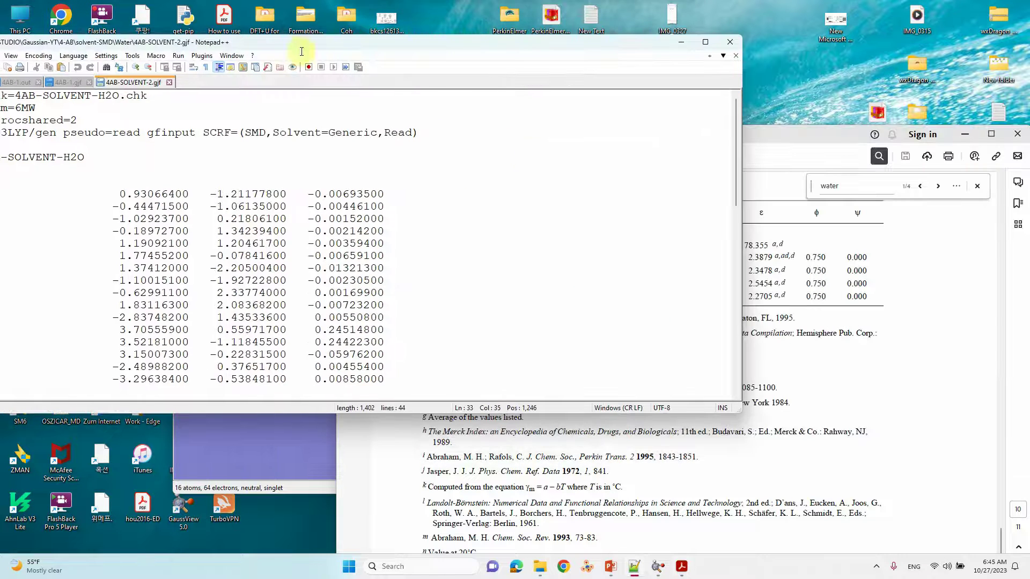
pyautogui.moveTo(744, 209); pyautogui.dragTo(398, 209)
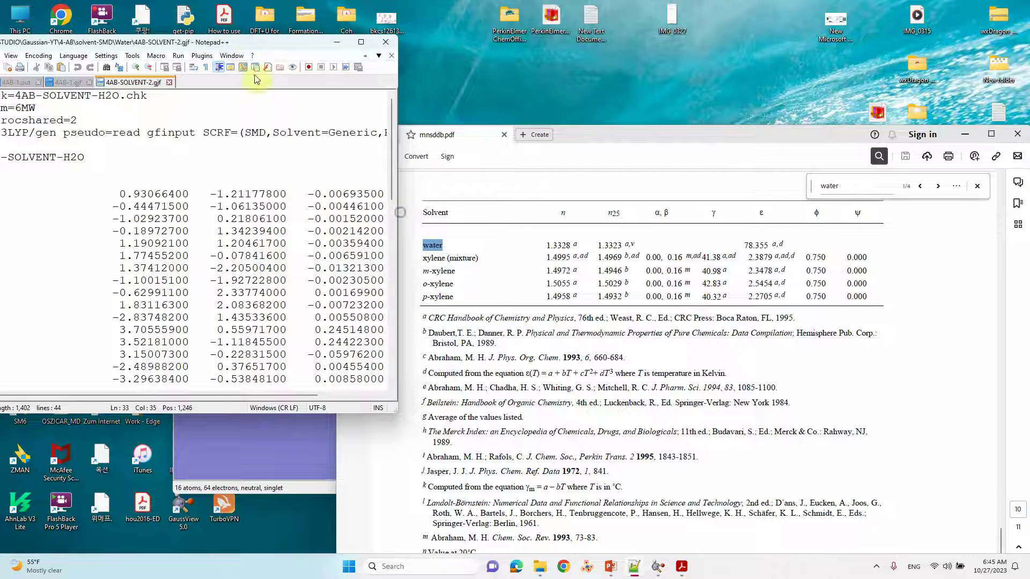
pyautogui.moveTo(250, 47); pyautogui.dragTo(372, 50)
pyautogui.scroll(-6, 322, 177)
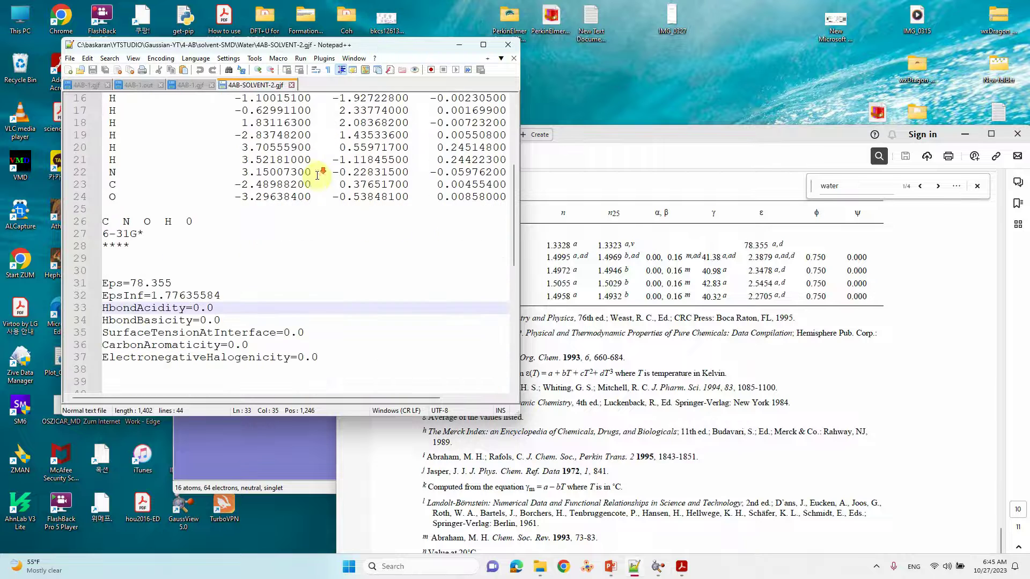
# Compare the Eps line in the water input file with water's ε value in the PDF, highlighting that table value.
pyautogui.click(185, 245)
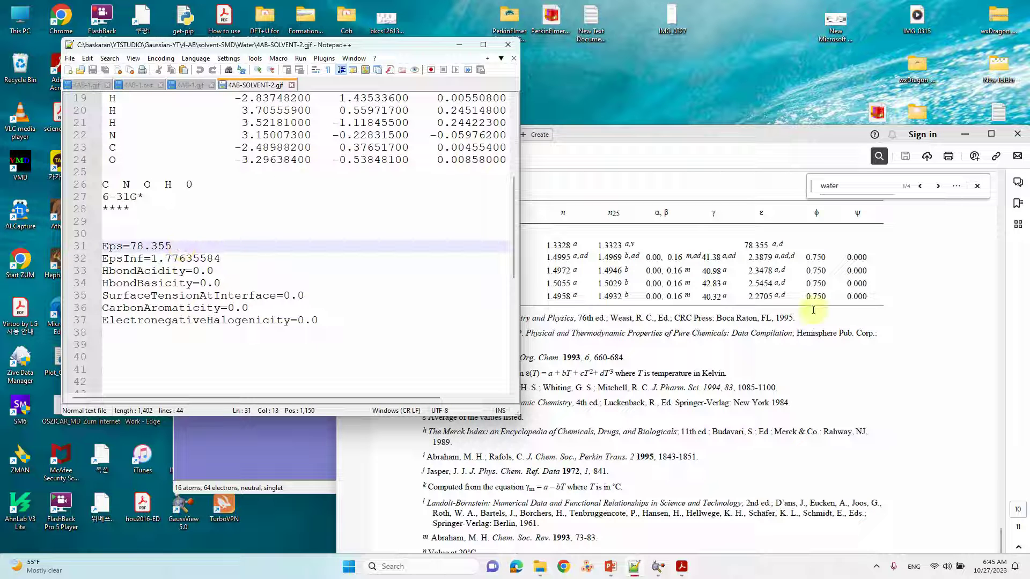
pyautogui.click(747, 247)
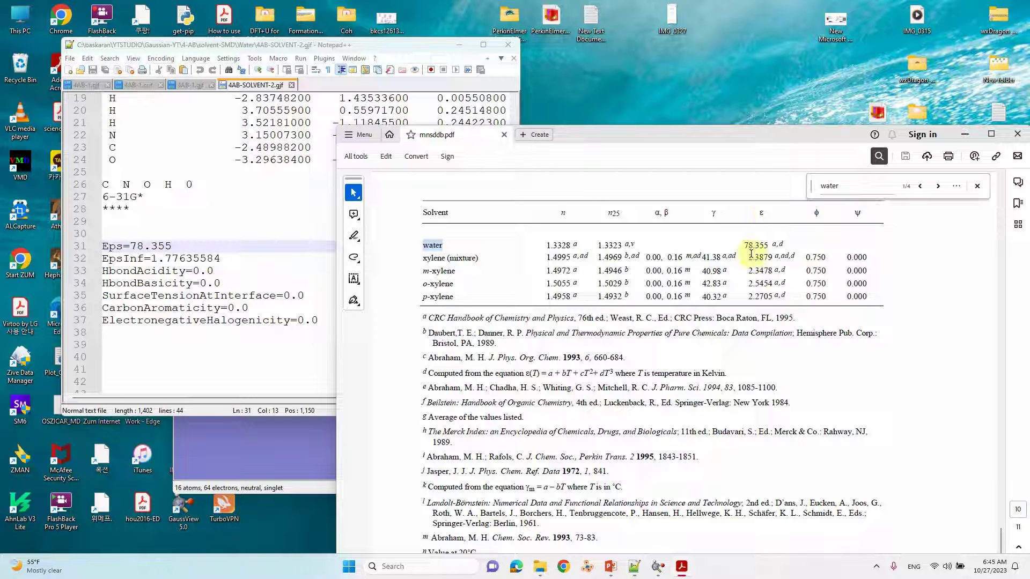
pyautogui.moveTo(747, 246); pyautogui.dragTo(768, 247)
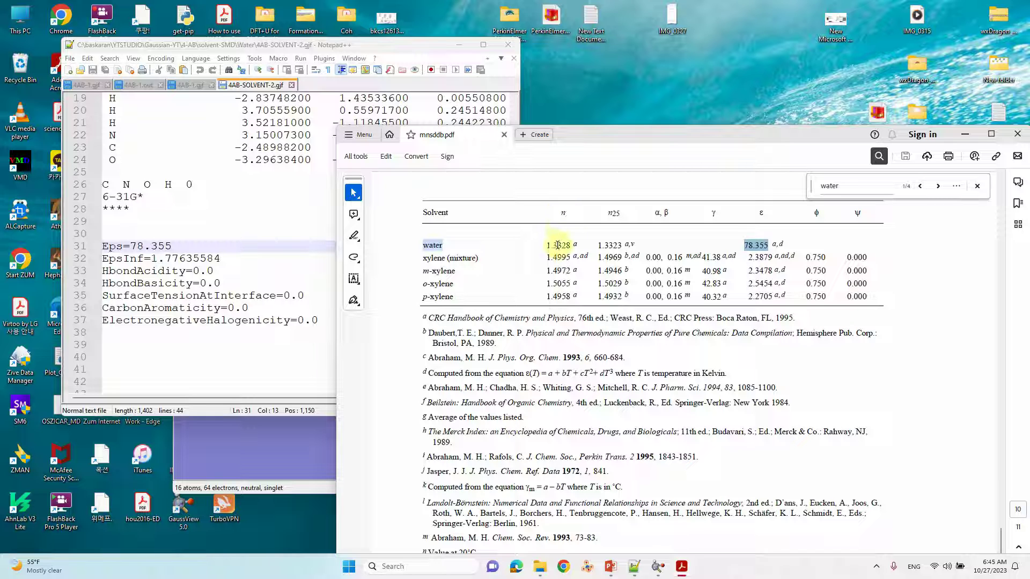
# Copy water's refractive index n, 1.3328, from the PDF table and square it in Calculator.
pyautogui.moveTo(546, 245); pyautogui.dragTo(573, 247)
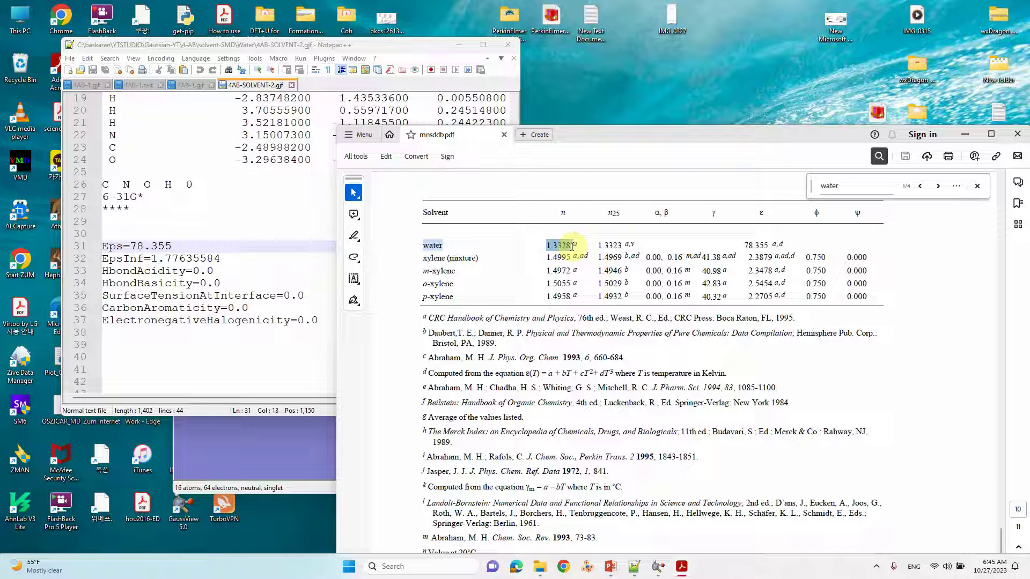
pyautogui.rightClick(569, 246)
pyautogui.click(571, 260)
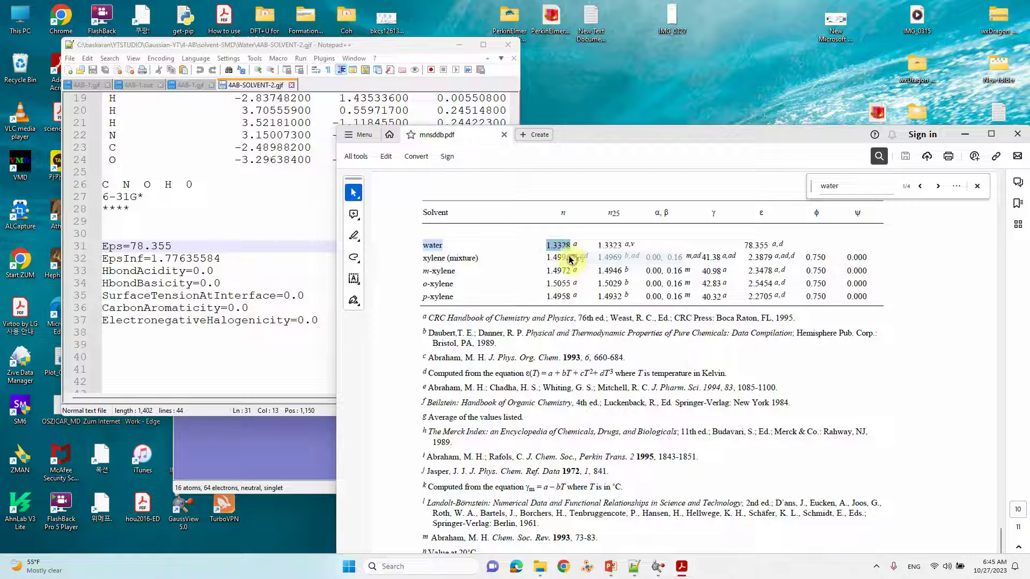
pyautogui.click(403, 563)
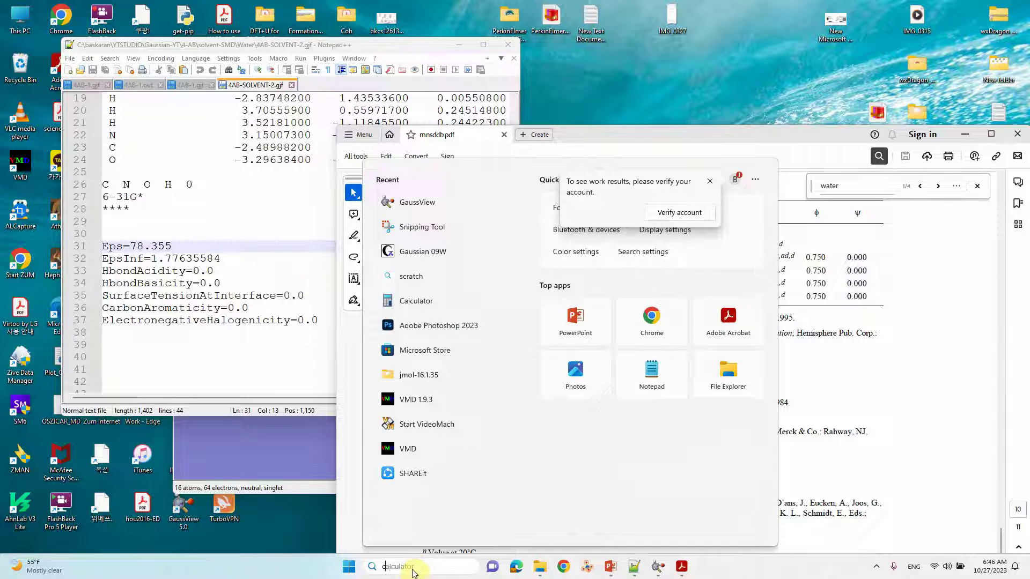
pyautogui.write('cal')
pyautogui.press('Return')
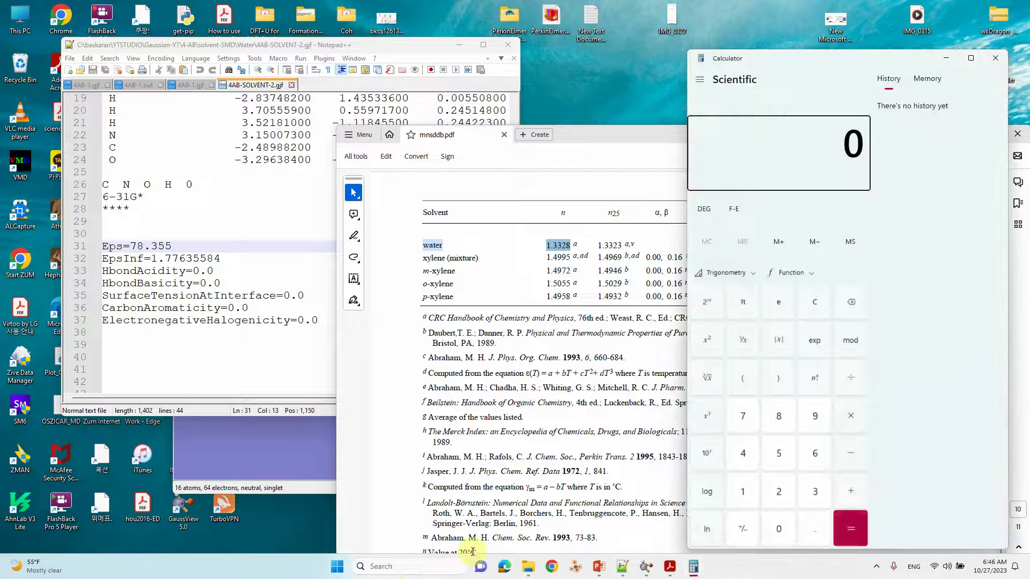
pyautogui.hotkey('ctrl', 'v')
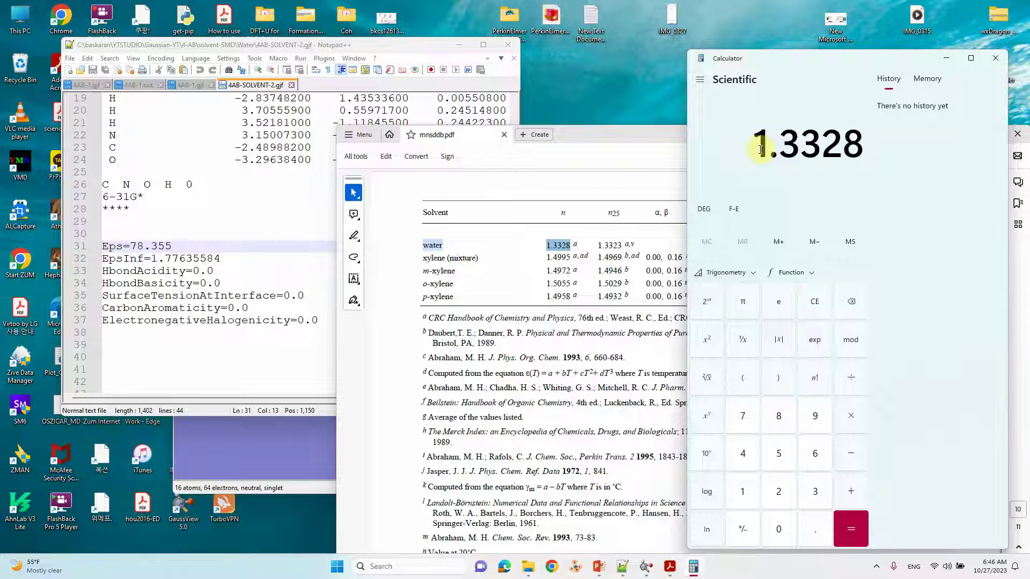
pyautogui.click(708, 341)
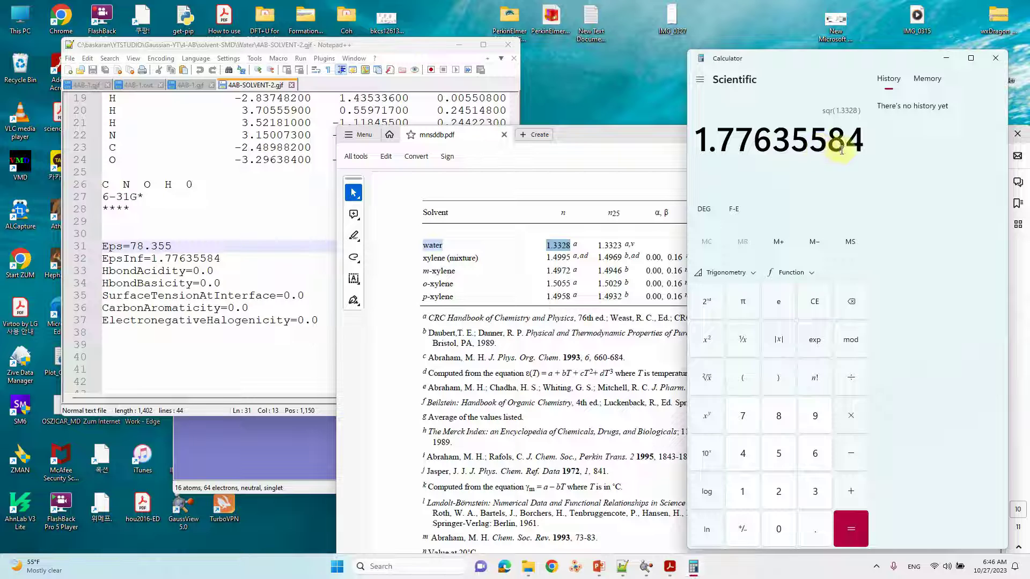
# Compare the squared refractive index with EpsInf, and check the remaining solvent parameters against water's row in the PDF.
pyautogui.moveTo(864, 146); pyautogui.dragTo(690, 140)
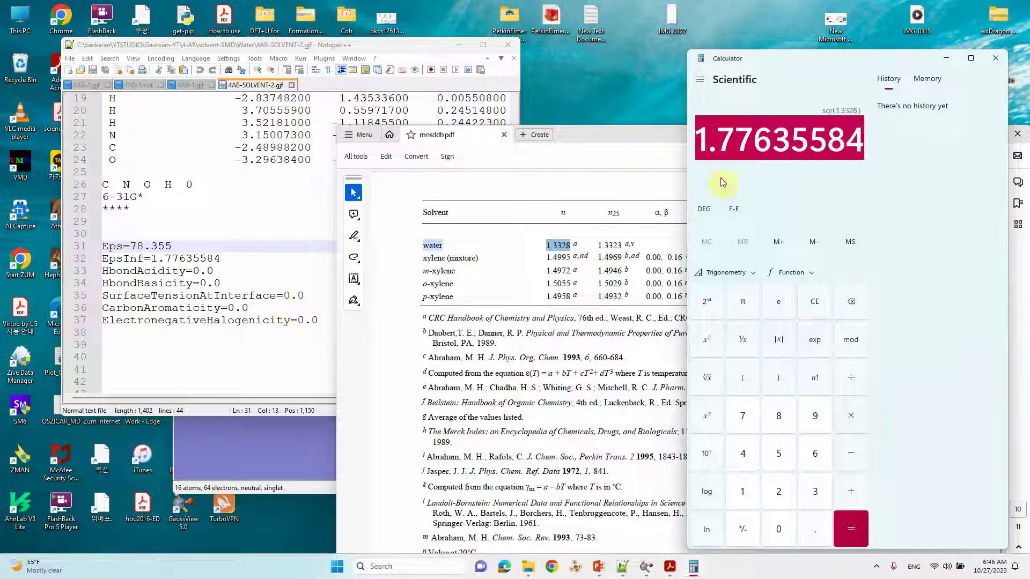
pyautogui.click(206, 259)
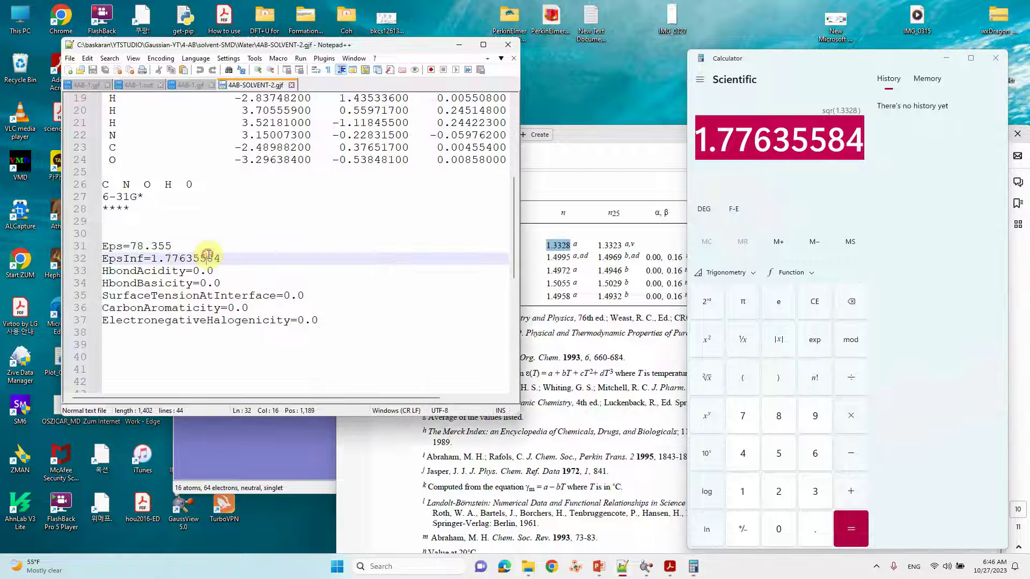
pyautogui.click(195, 271)
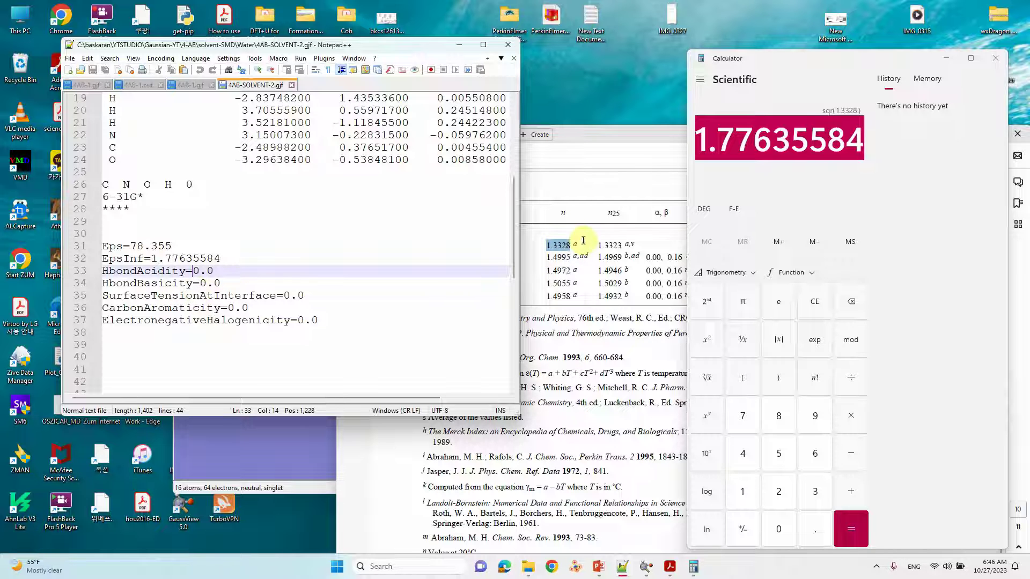
pyautogui.click(633, 144)
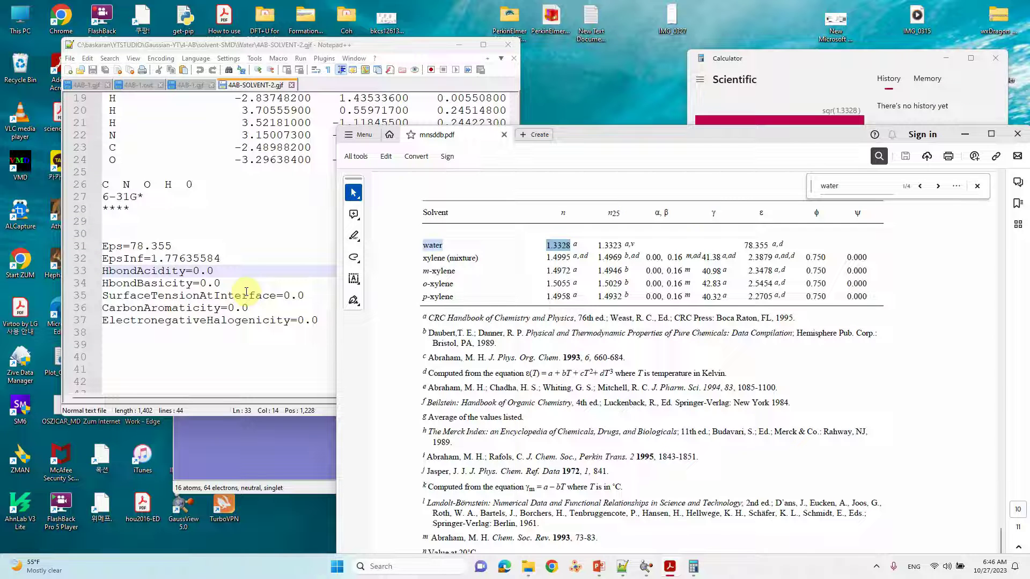
pyautogui.click(650, 240)
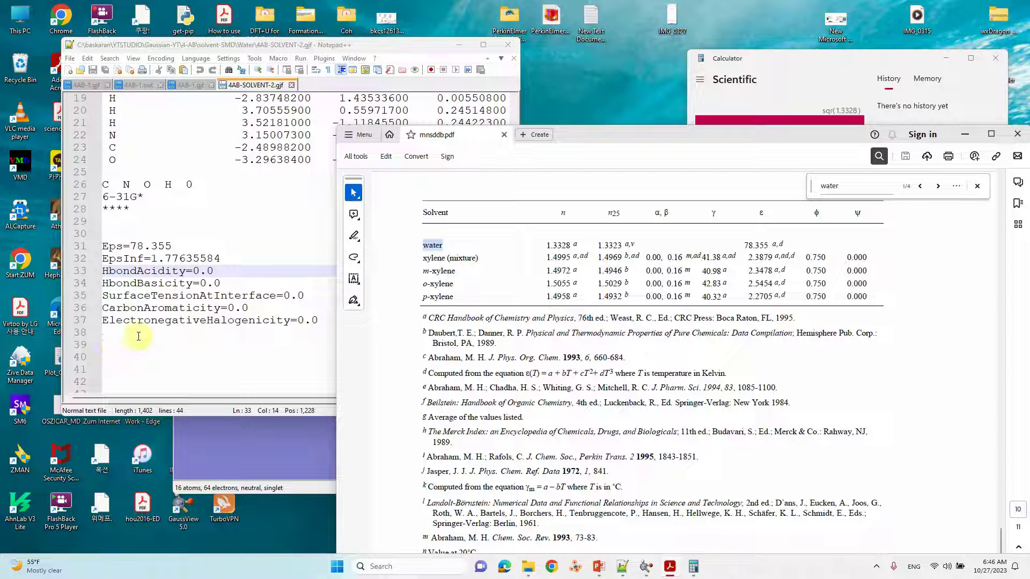
pyautogui.click(311, 322)
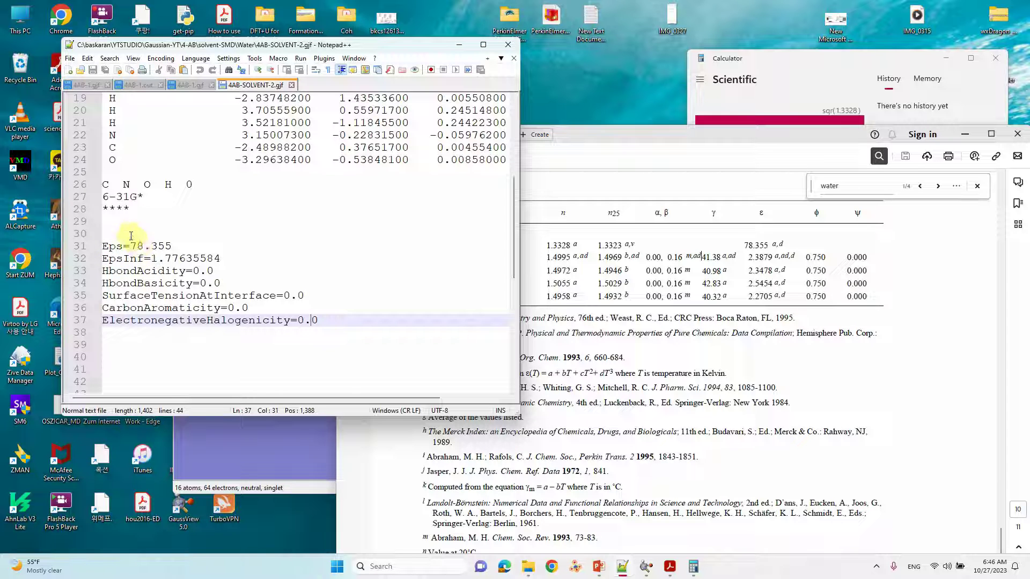
# Check the blank lines before Eps, add six blank lines after ElectronegativeHalogenicity, and save the water input file.
pyautogui.click(115, 219)
pyautogui.click(113, 234)
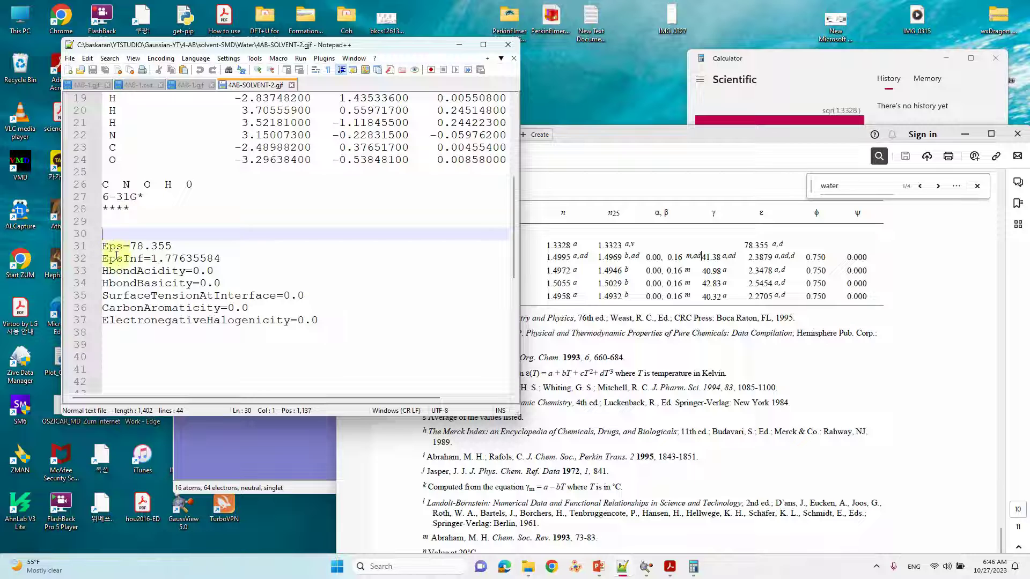
pyautogui.click(321, 321)
pyautogui.press('Return')
pyautogui.press('Return')
pyautogui.press('Return')
pyautogui.press('Return')
pyautogui.press('Return')
pyautogui.press('Return')
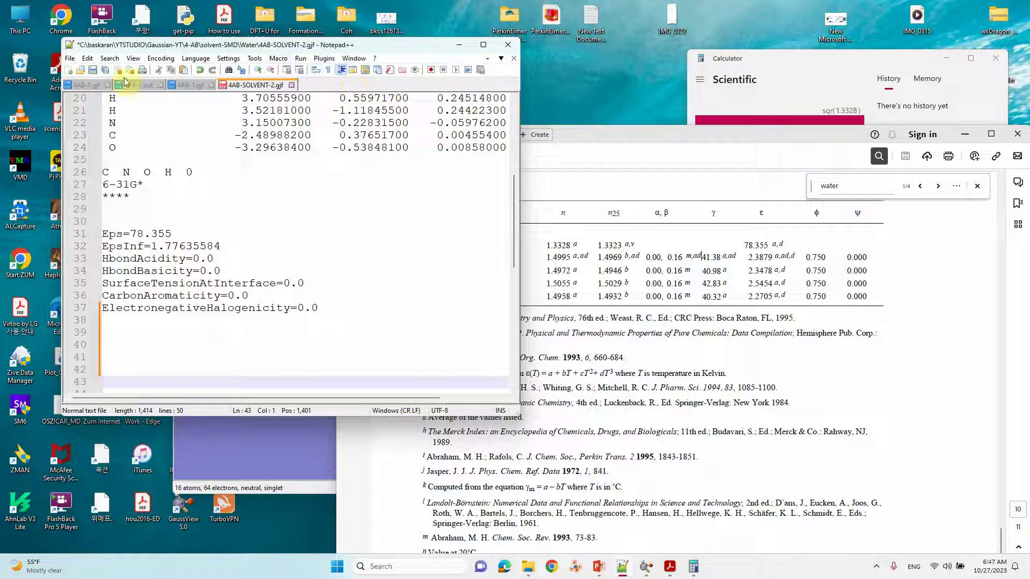
pyautogui.click(92, 74)
# Minimize the water input file, open the 4AB-SOLVENT-New GJF file from the Bromobenzene folder, and widen its window to show the full route line.
pyautogui.scroll(7, 175, 210)
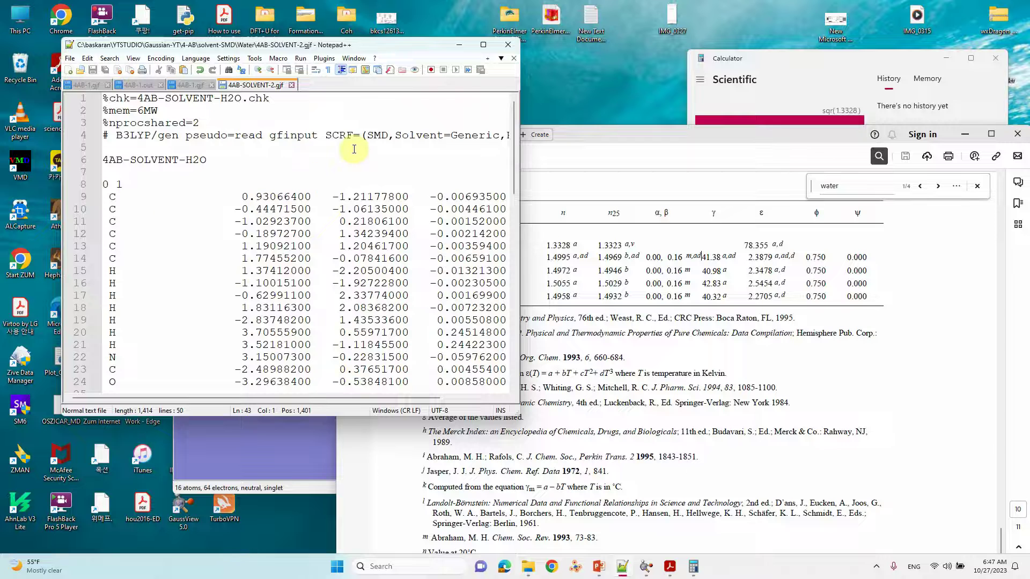
pyautogui.click(456, 45)
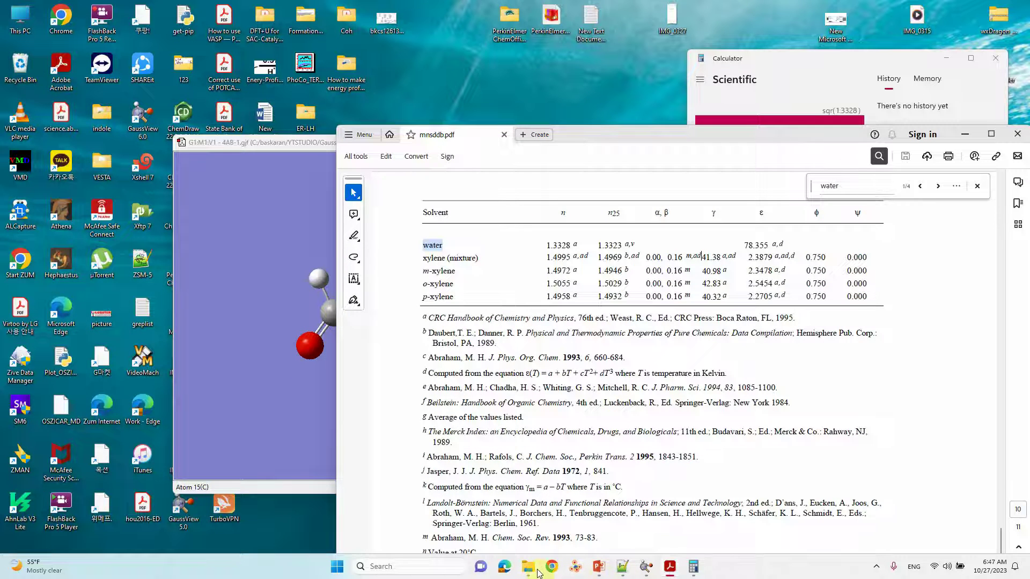
pyautogui.click(538, 572)
pyautogui.doubleClick(114, 115)
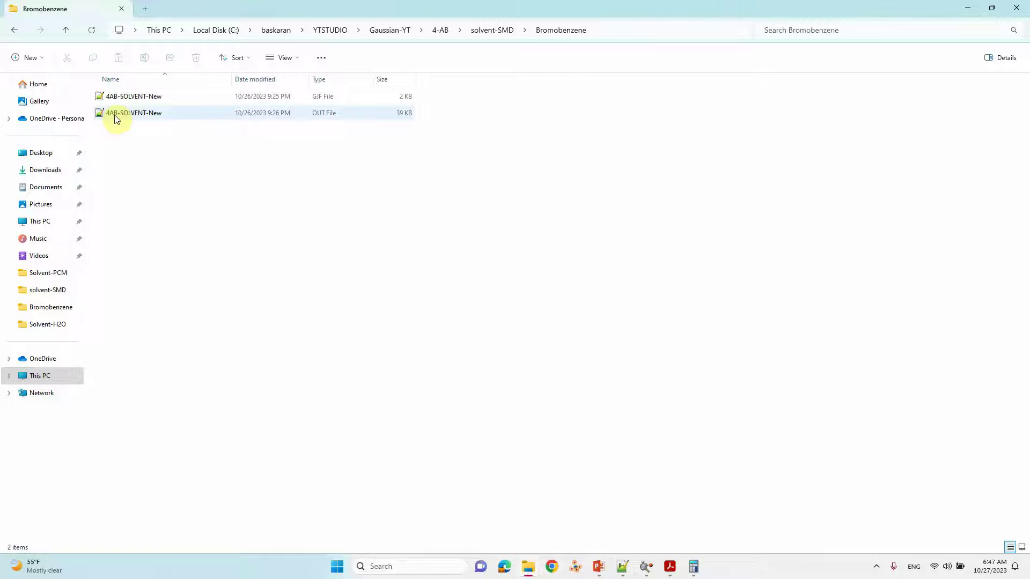
pyautogui.doubleClick(146, 98)
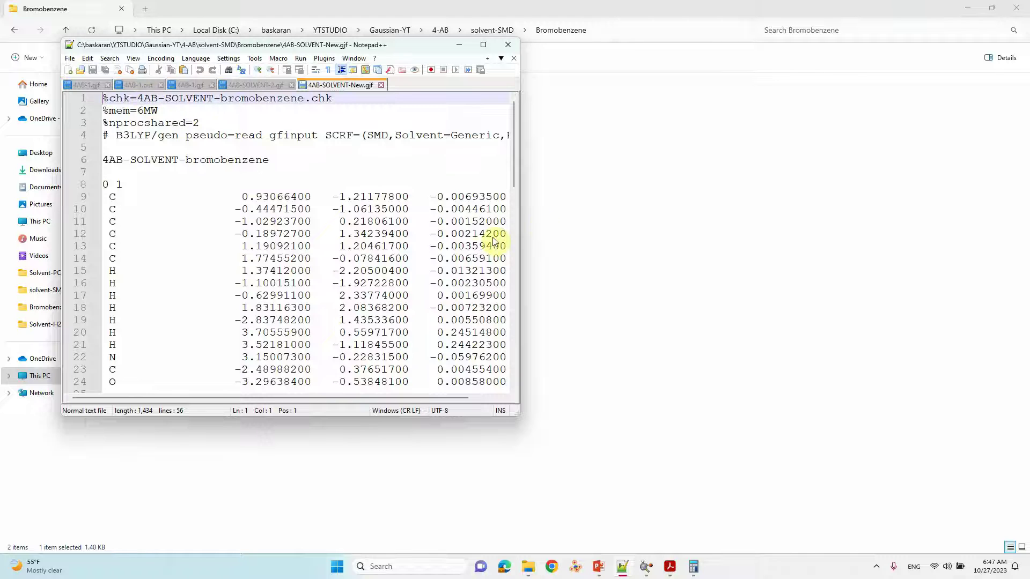
pyautogui.moveTo(522, 219); pyautogui.dragTo(771, 222)
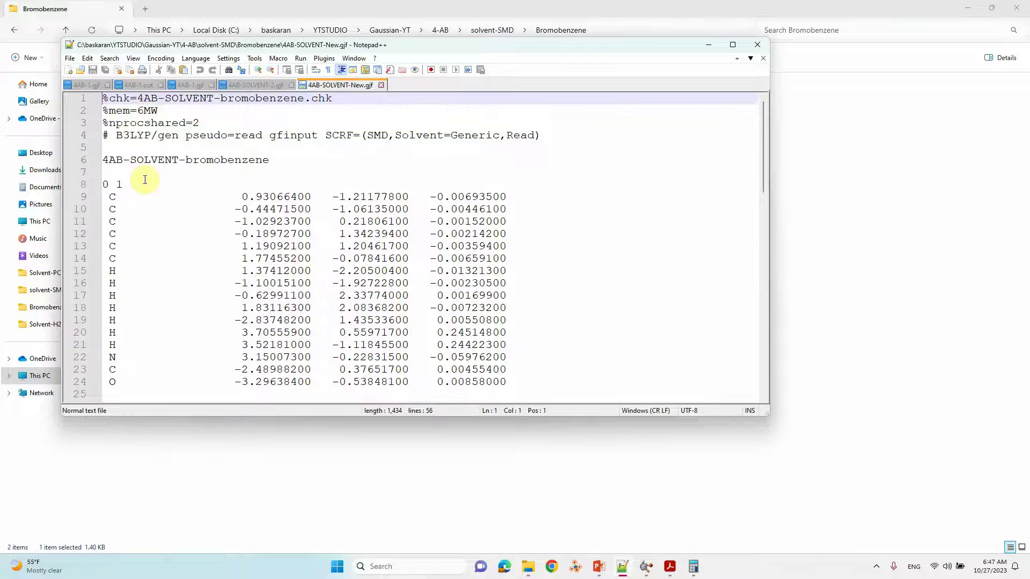
# Check the blank lines after the basis set terminator in the bromobenzene input and highlight the parameters from Eps to ElectronegativeHalogenicity.
pyautogui.scroll(-7, 145, 182)
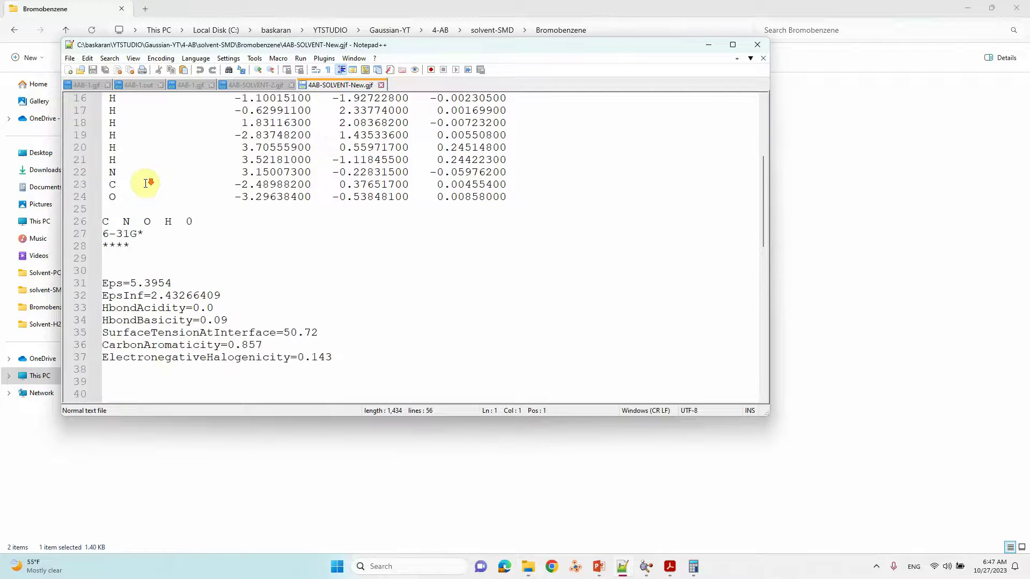
pyautogui.click(111, 183)
pyautogui.click(107, 194)
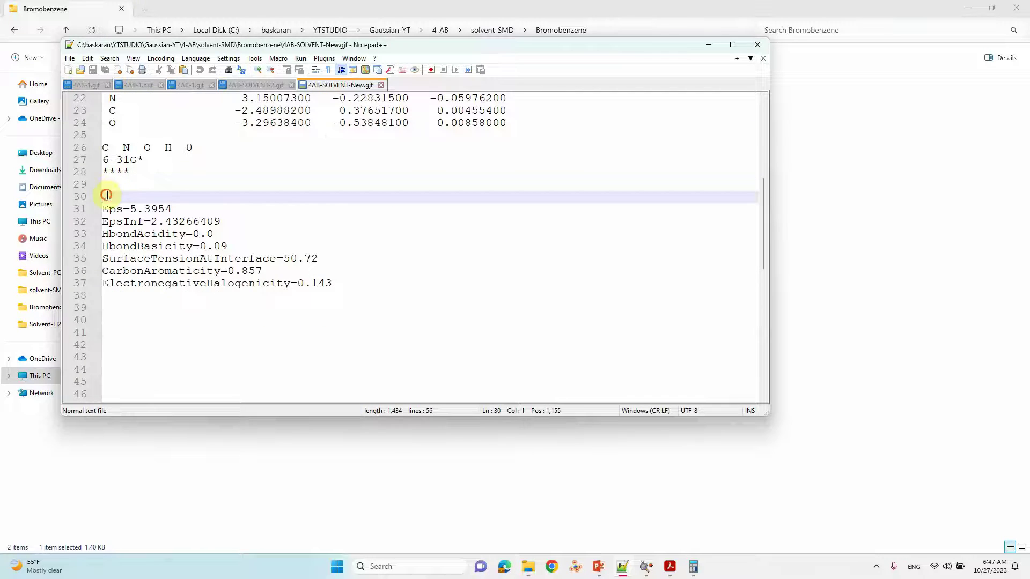
pyautogui.moveTo(106, 208); pyautogui.dragTo(331, 284)
# Search the solvent descriptor PDF for "bromobenzene" to find its table entry, and close the search.
pyautogui.click(669, 566)
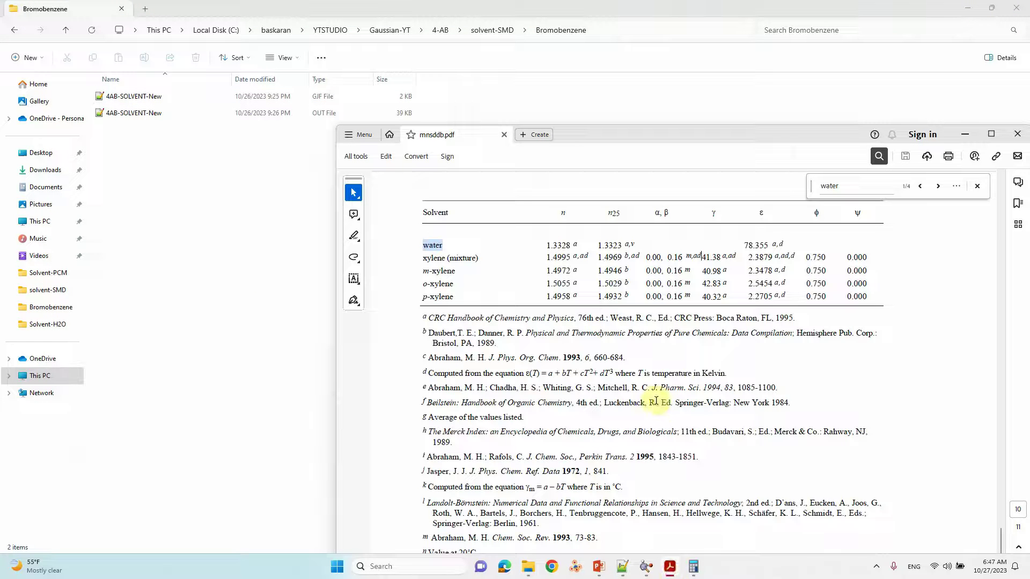
pyautogui.hotkey('ctrl', 'f')
pyautogui.write('b')
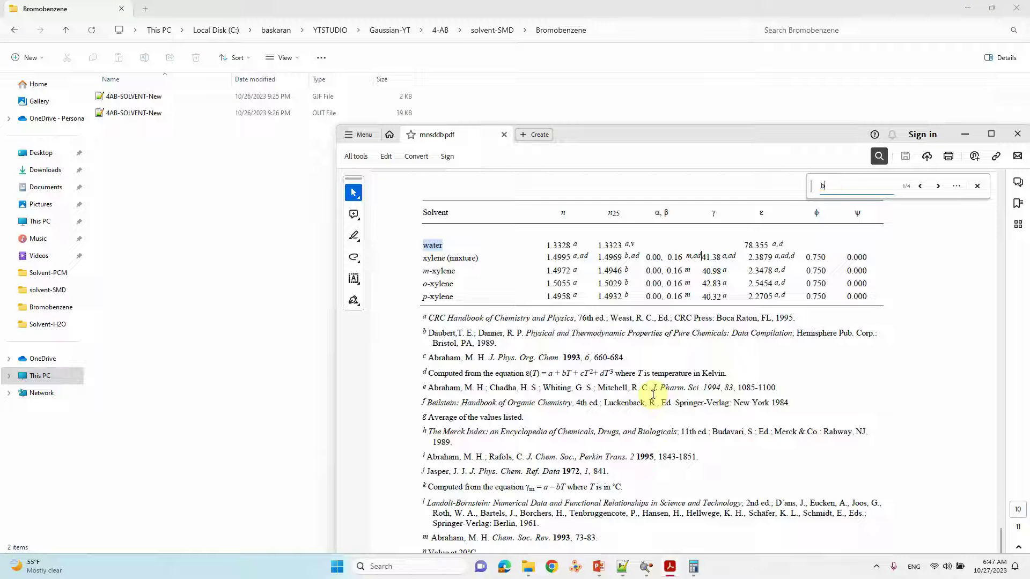
pyautogui.write('romo')
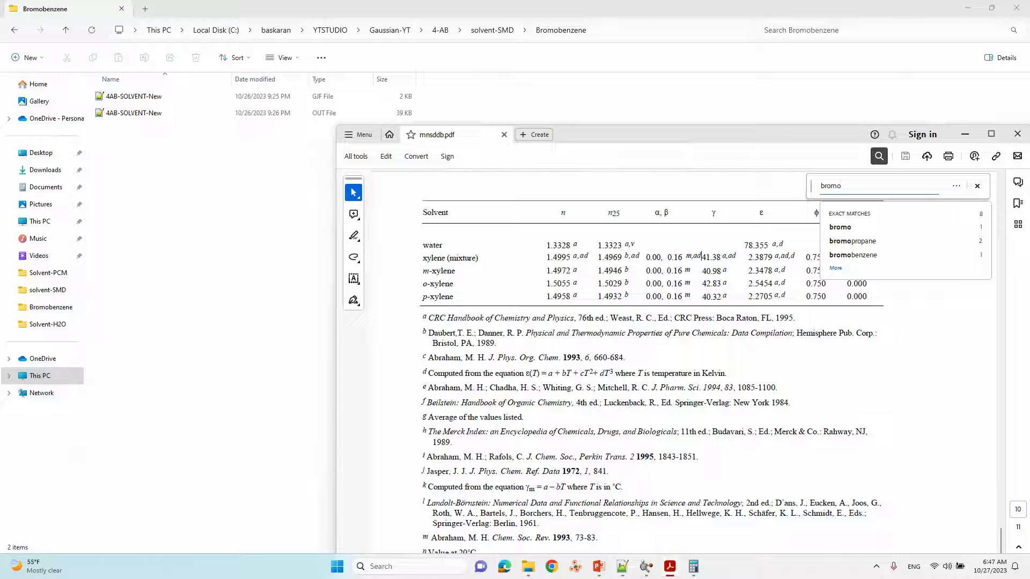
pyautogui.click(863, 256)
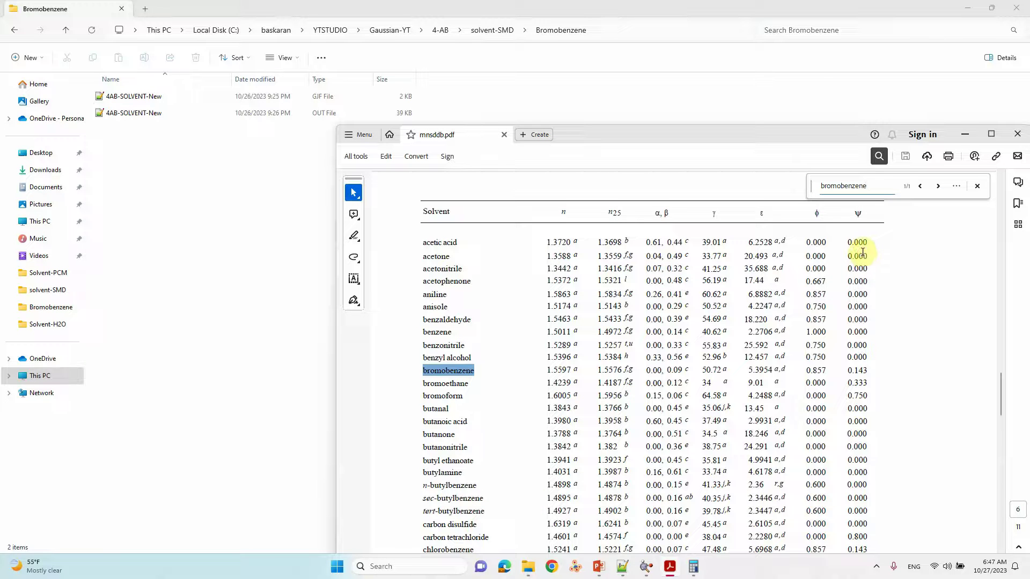
pyautogui.moveTo(752, 146); pyautogui.dragTo(775, 98)
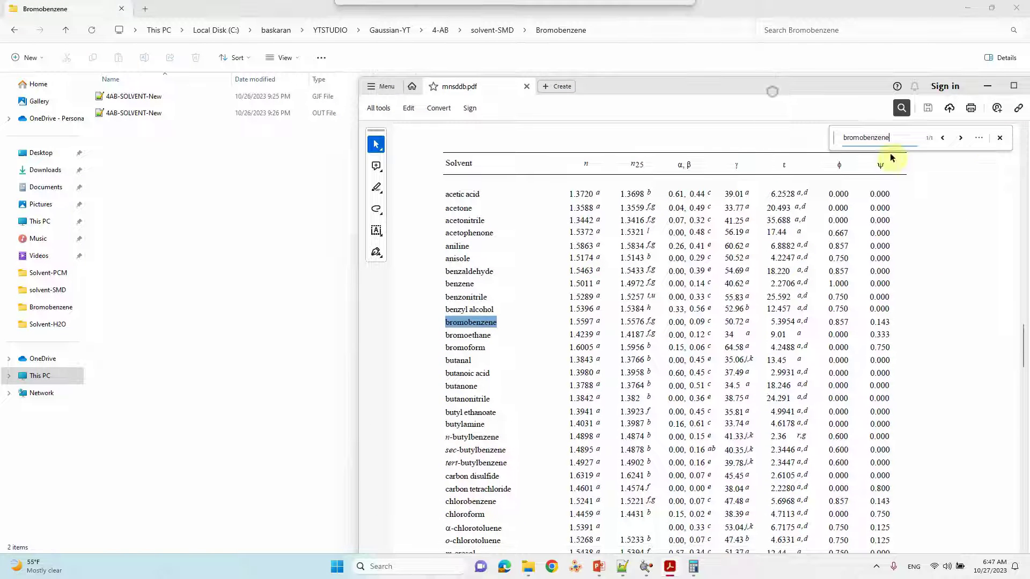
pyautogui.click(999, 139)
pyautogui.keyDown('ctrl'); pyautogui.scroll(2, 637, 292); pyautogui.keyUp('ctrl')
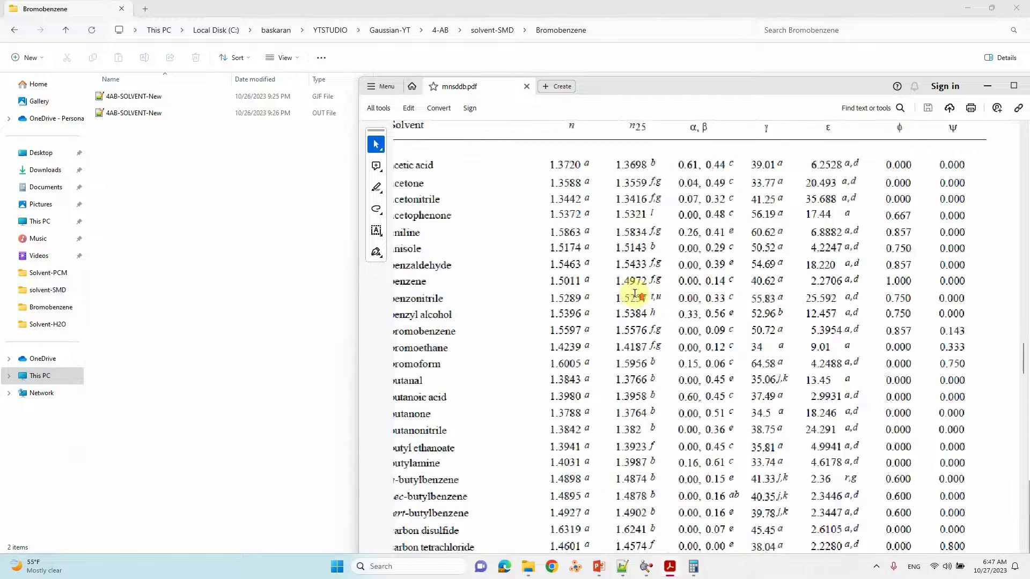
pyautogui.keyDown('ctrl'); pyautogui.scroll(-2, 634, 294); pyautogui.keyUp('ctrl')
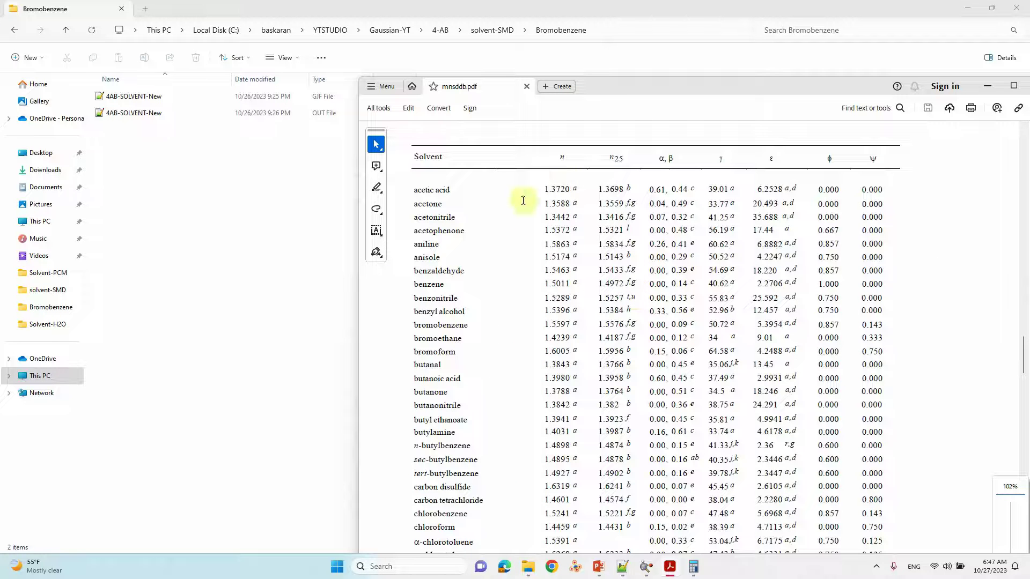
# Open the bromobenzene 4AB-SOLVENT-New GJF file, minimize the file browser, and arrange the input file side by side with the solvent descriptor PDF.
pyautogui.moveTo(599, 85); pyautogui.dragTo(631, 82)
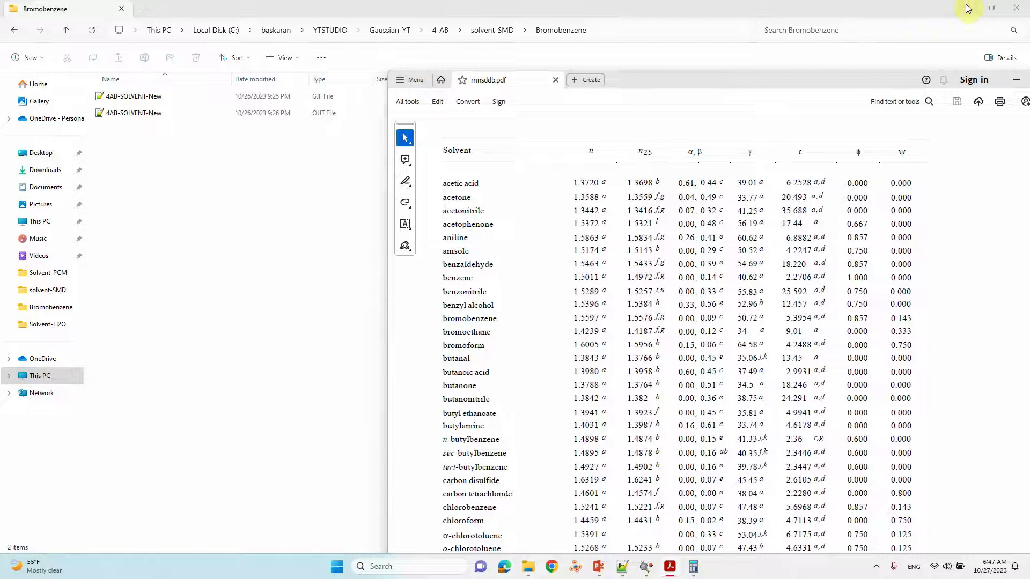
pyautogui.click(149, 101)
pyautogui.doubleClick(149, 101)
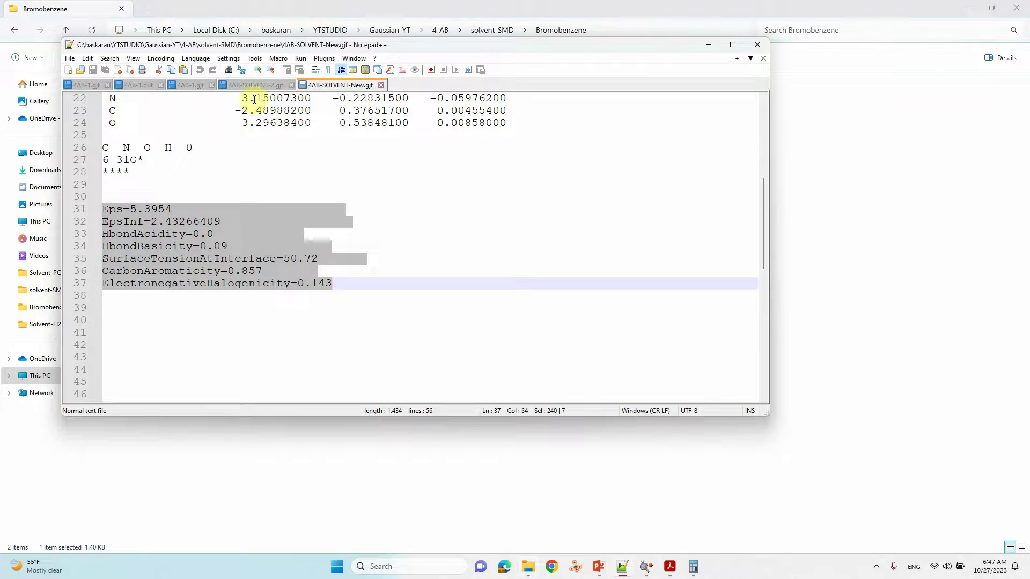
pyautogui.click(969, 10)
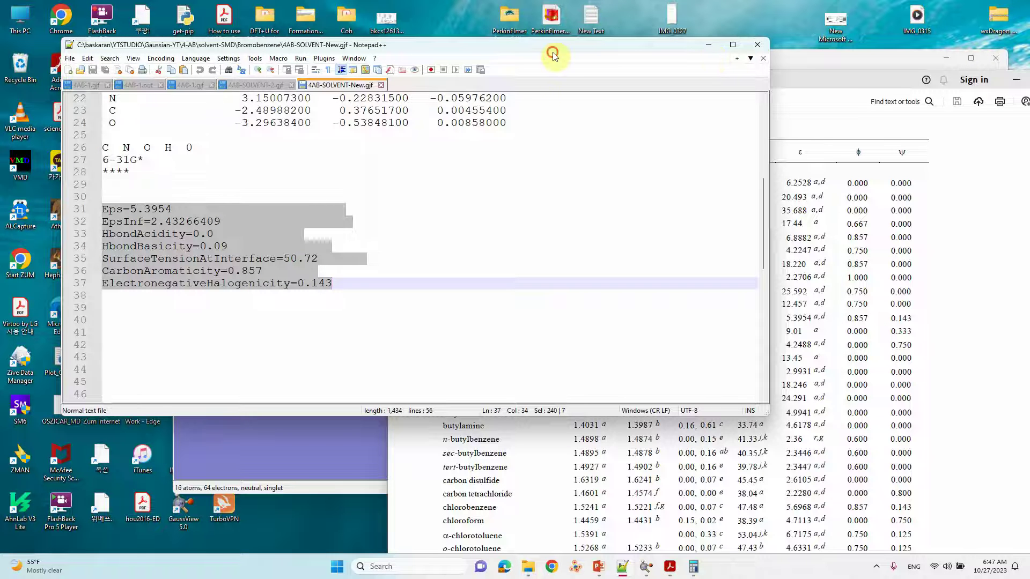
pyautogui.moveTo(553, 48); pyautogui.dragTo(474, 63)
pyautogui.moveTo(690, 161); pyautogui.dragTo(401, 161)
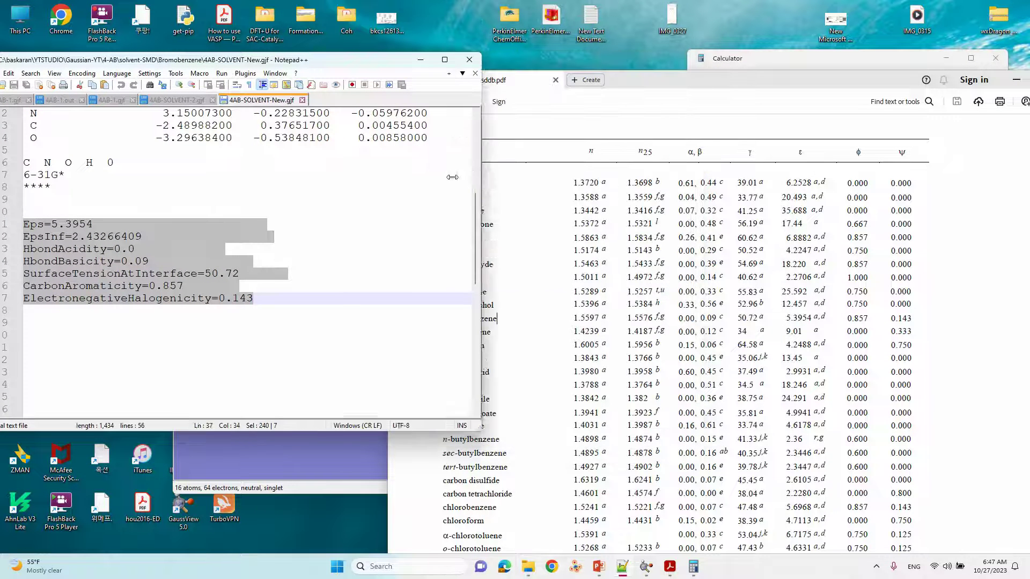
pyautogui.moveTo(279, 60); pyautogui.dragTo(339, 66)
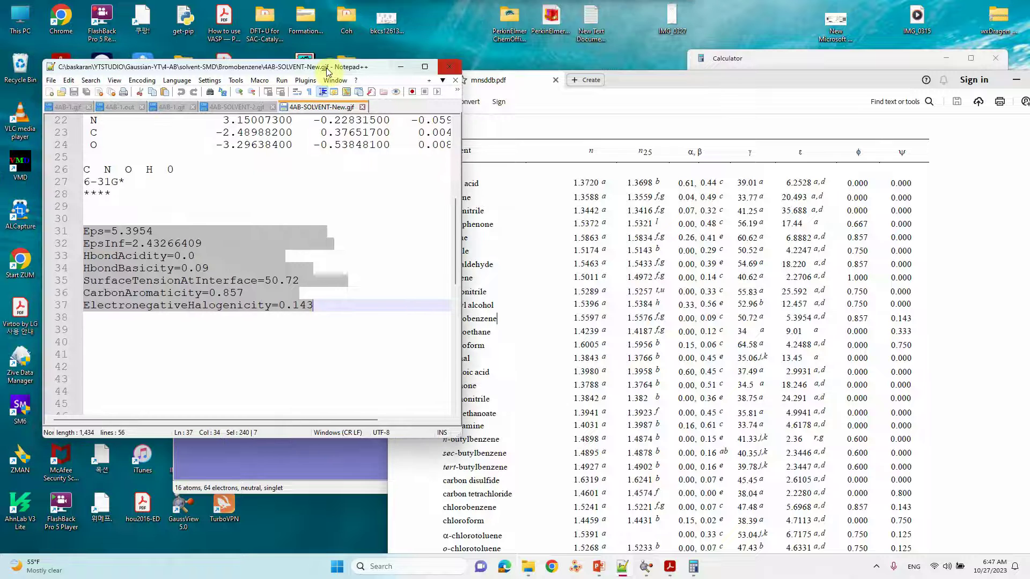
pyautogui.moveTo(686, 87); pyautogui.dragTo(729, 57)
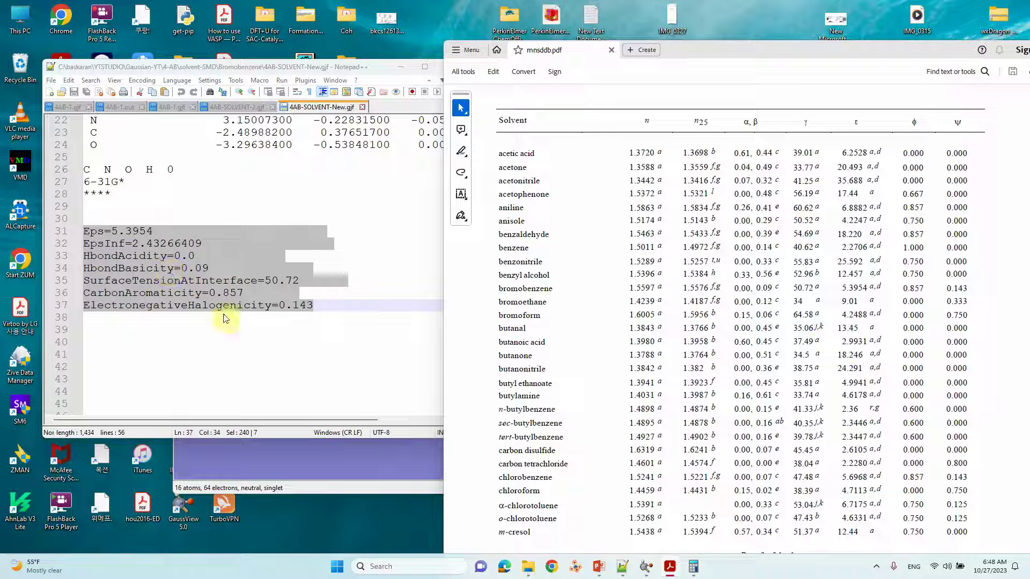
# Highlight the bromobenzene row in the descriptor table and compare its dielectric constant ε with the Eps line of the input file.
pyautogui.click(553, 288)
pyautogui.moveTo(499, 289); pyautogui.dragTo(706, 298)
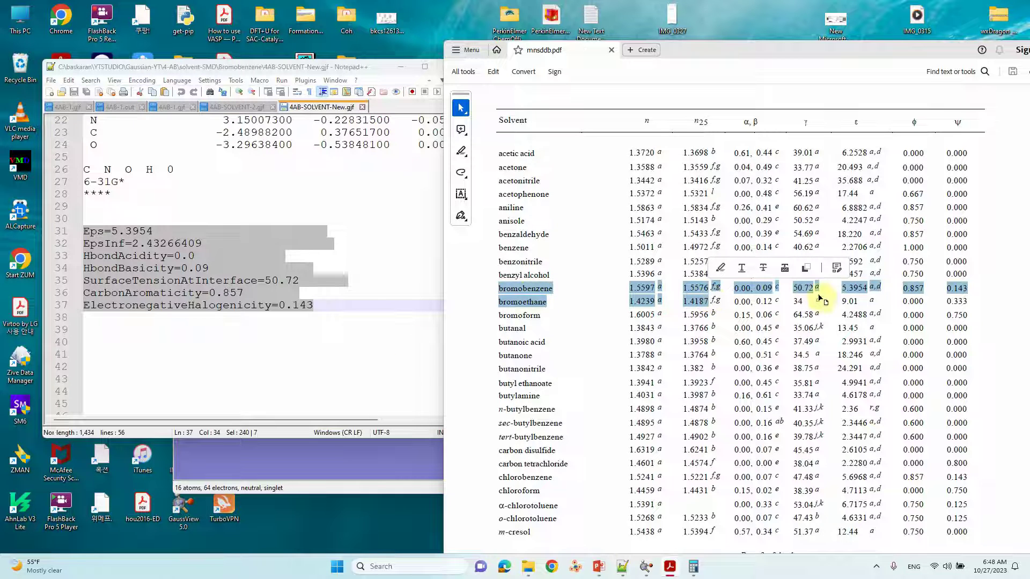
pyautogui.moveTo(867, 288); pyautogui.dragTo(839, 290)
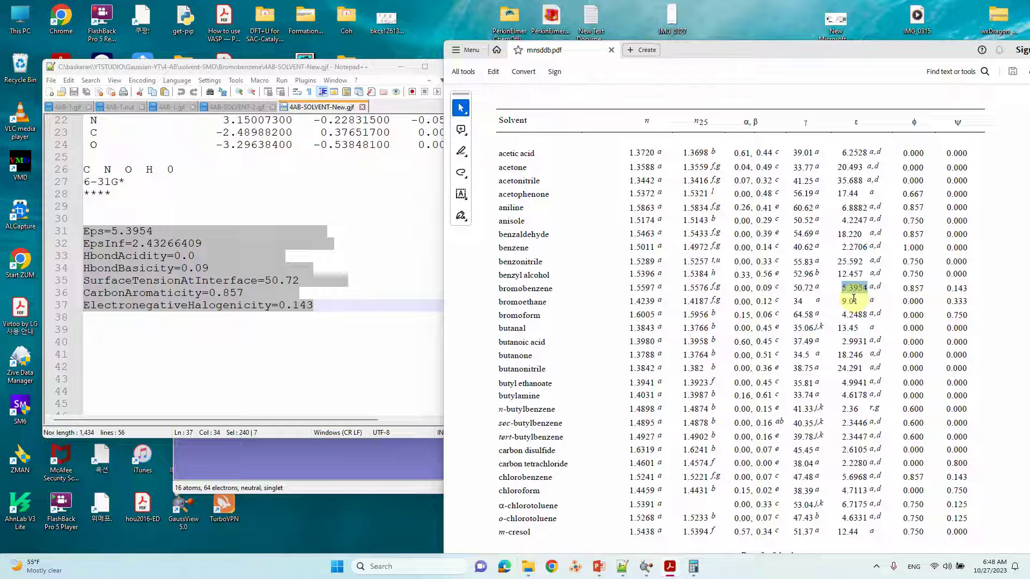
pyautogui.moveTo(153, 231); pyautogui.dragTo(78, 232)
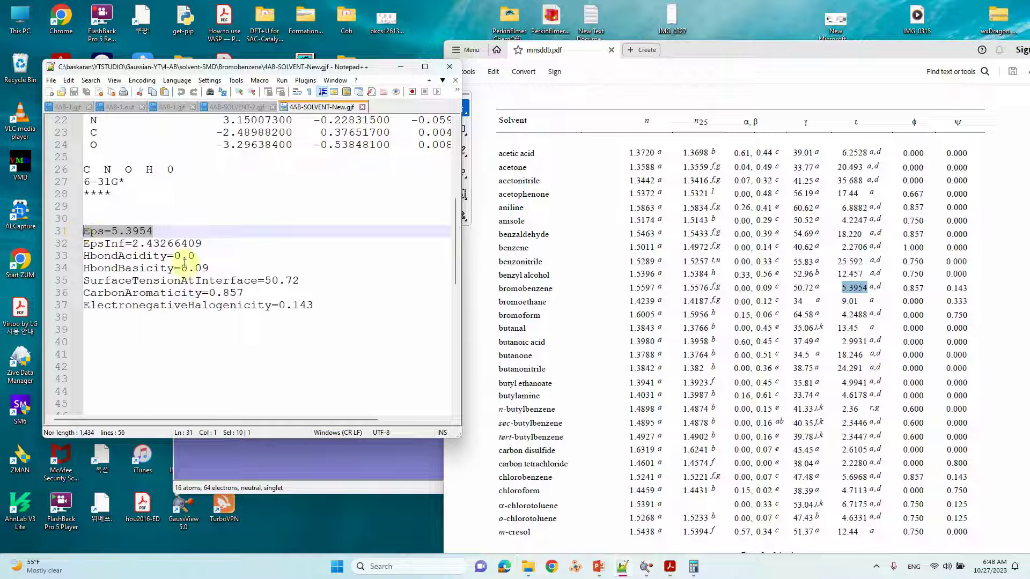
# Highlight the EpsInf line in the input and copy bromobenzene's refractive index n, 1.5597, from the descriptor table.
pyautogui.moveTo(203, 243); pyautogui.dragTo(56, 241)
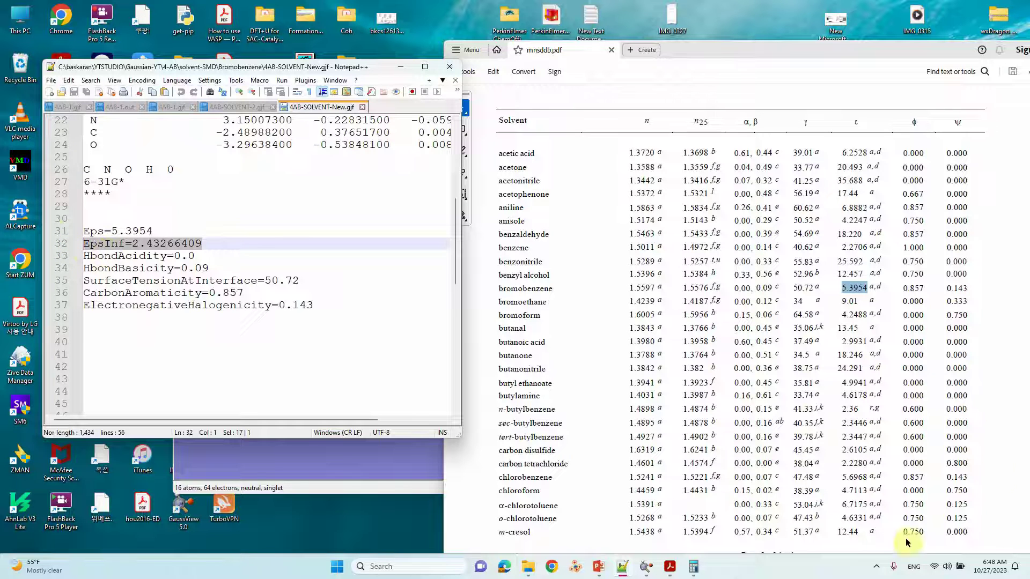
pyautogui.click(856, 289)
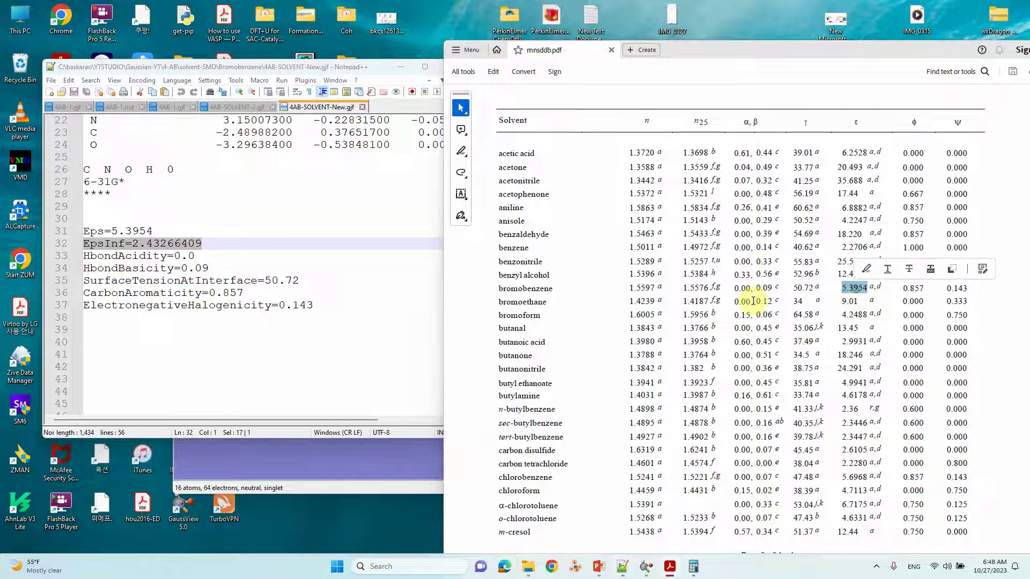
pyautogui.doubleClick(637, 289)
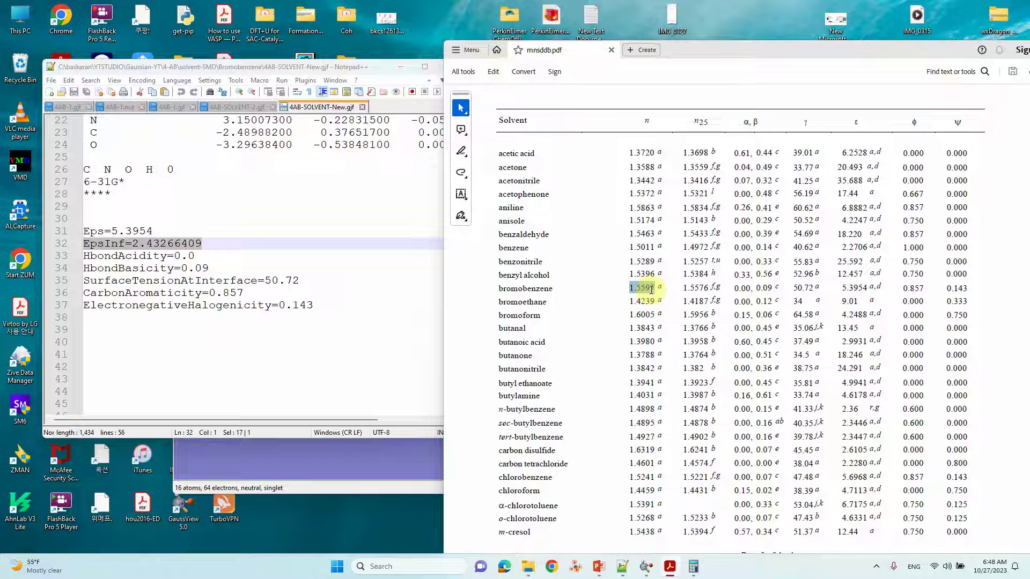
pyautogui.rightClick(655, 294)
pyautogui.click(661, 302)
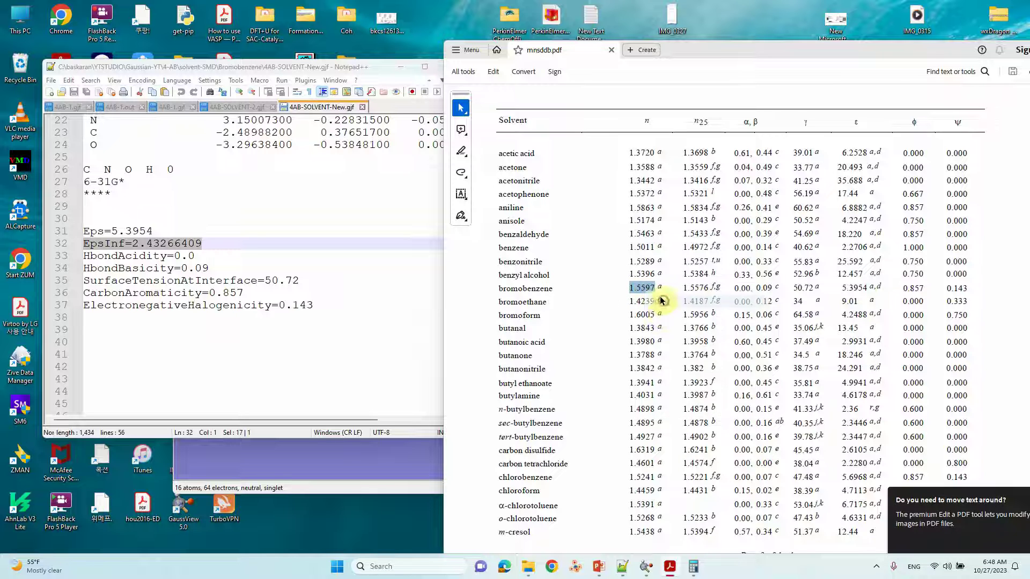
# Switch to Calculator, square the copied value 1.5597, highlight the result to compare it with EpsInf, and minimize the calculator.
pyautogui.click(693, 567)
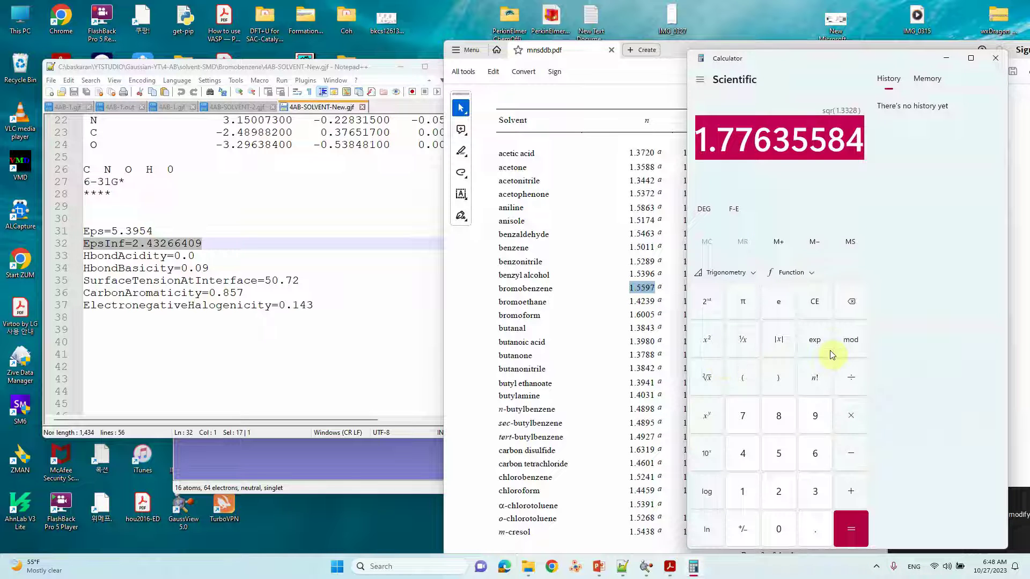
pyautogui.click(820, 308)
pyautogui.hotkey('ctrl', 'v')
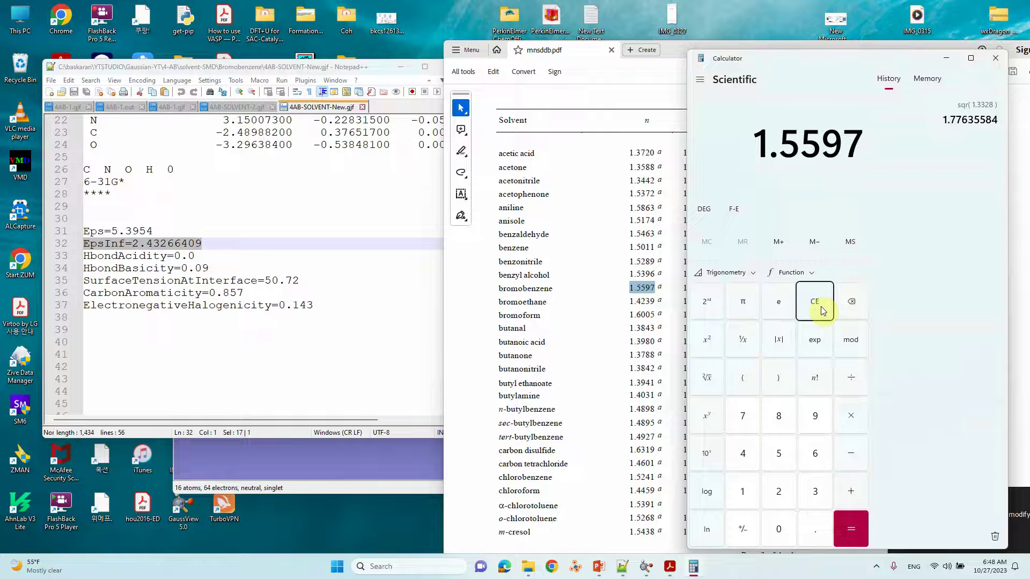
pyautogui.click(707, 341)
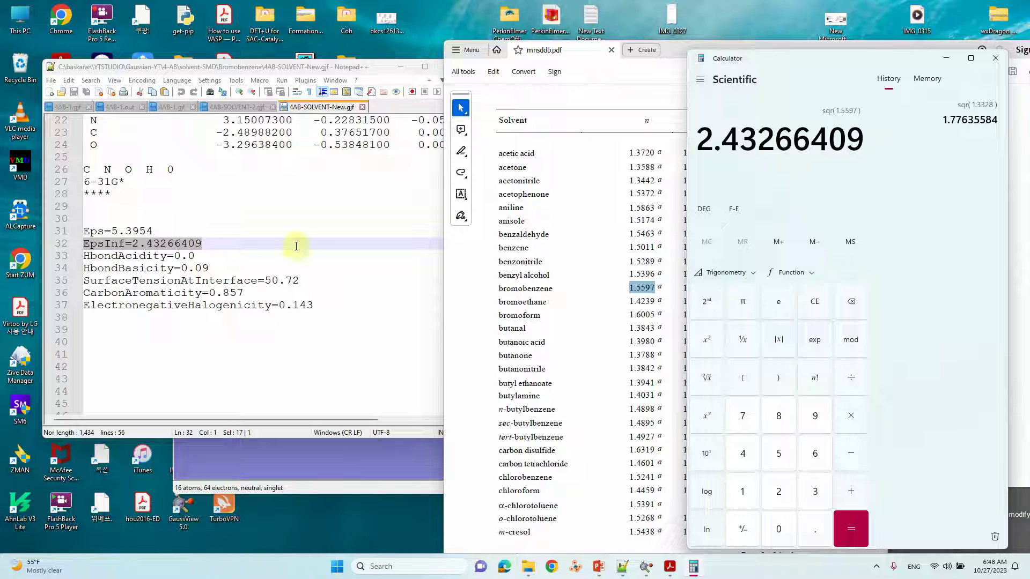
pyautogui.moveTo(696, 138); pyautogui.dragTo(868, 161)
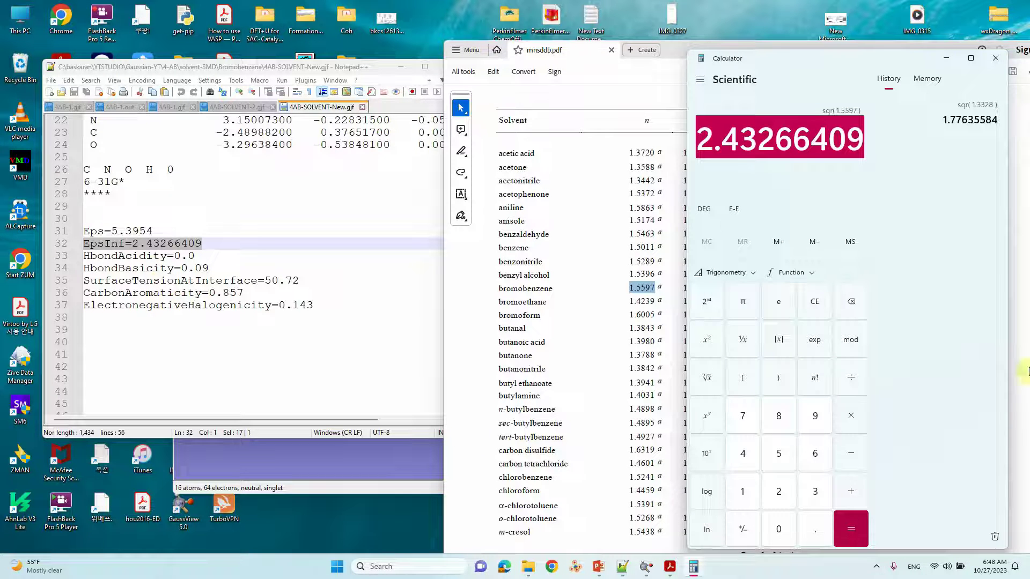
pyautogui.click(946, 58)
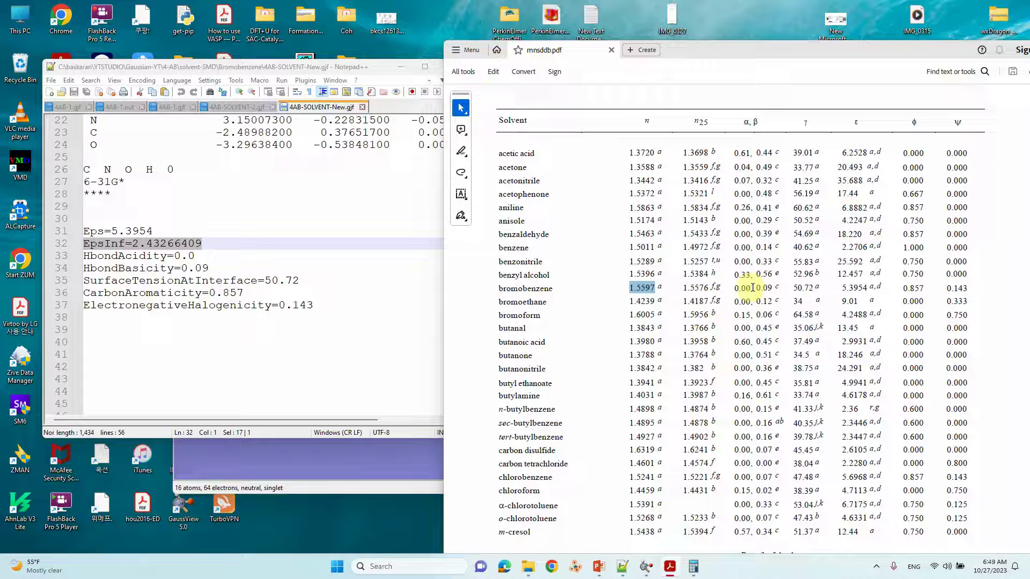
# Compare bromobenzene's α, β, γ, φ and ψ table values with the hydrogen-bond, surface tension, aromaticity and halogenicity parameters in the input.
pyautogui.click(735, 289)
pyautogui.moveTo(735, 289); pyautogui.dragTo(772, 287)
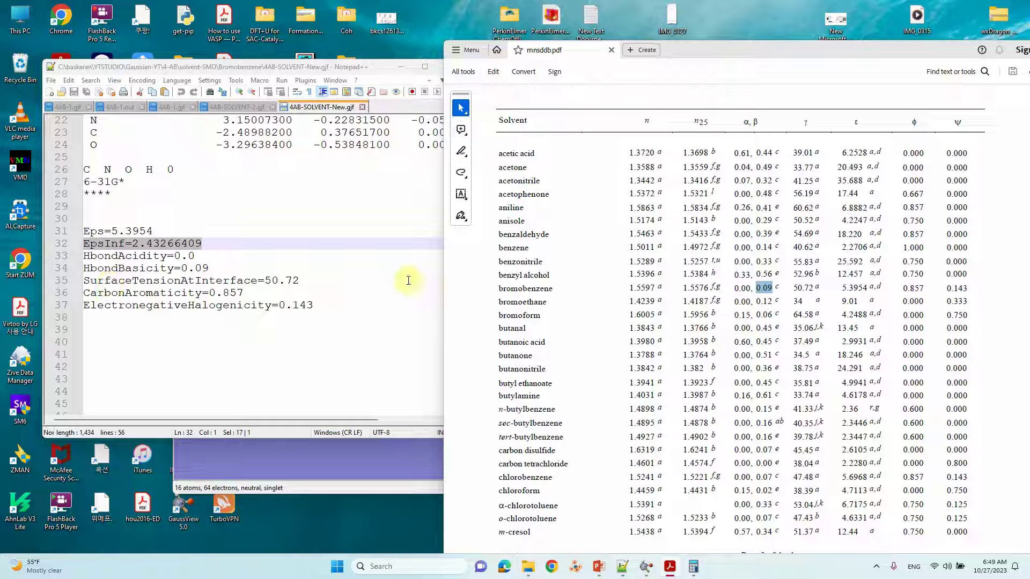
pyautogui.doubleClick(796, 288)
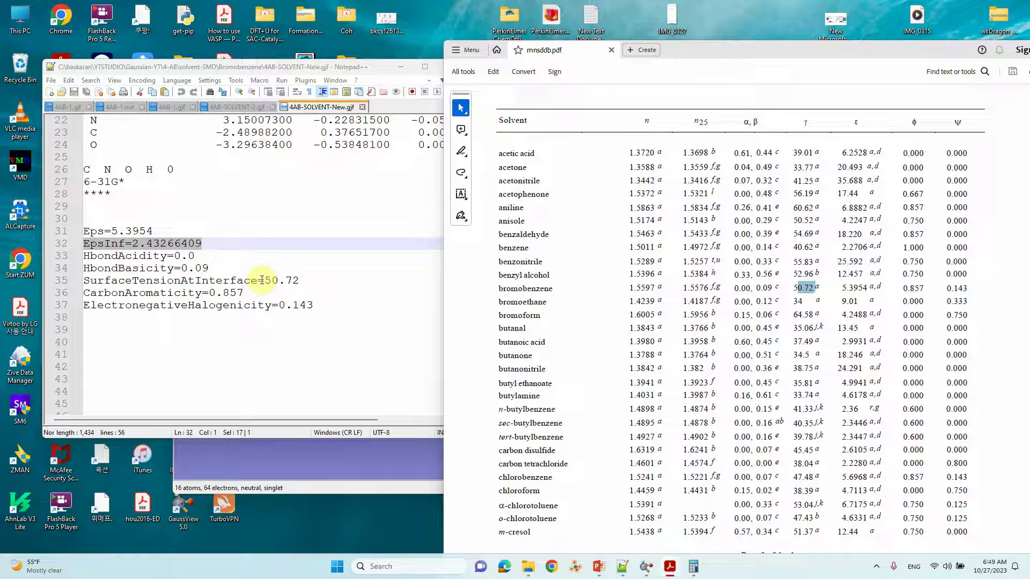
pyautogui.click(183, 294)
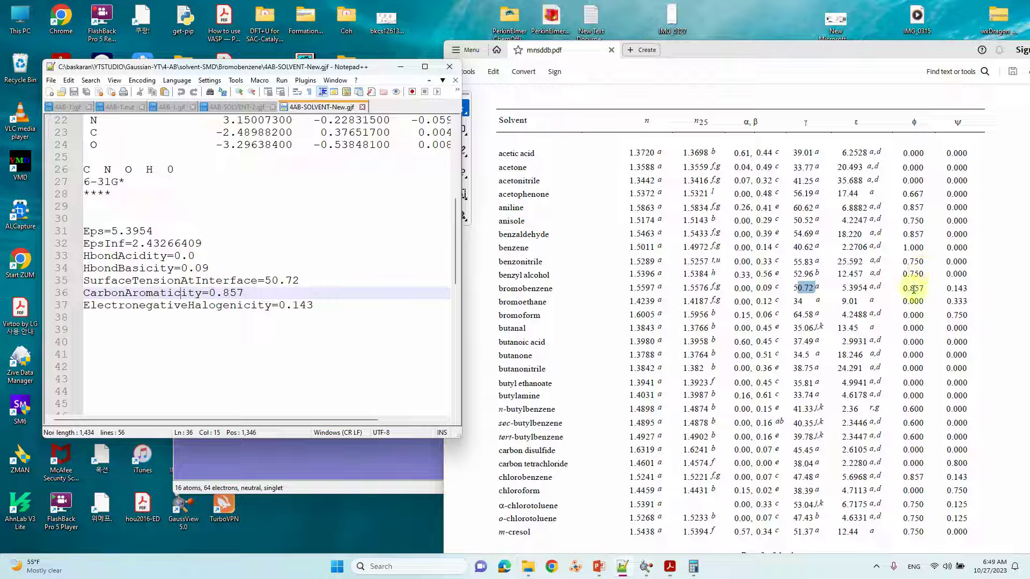
pyautogui.moveTo(904, 290); pyautogui.dragTo(916, 288)
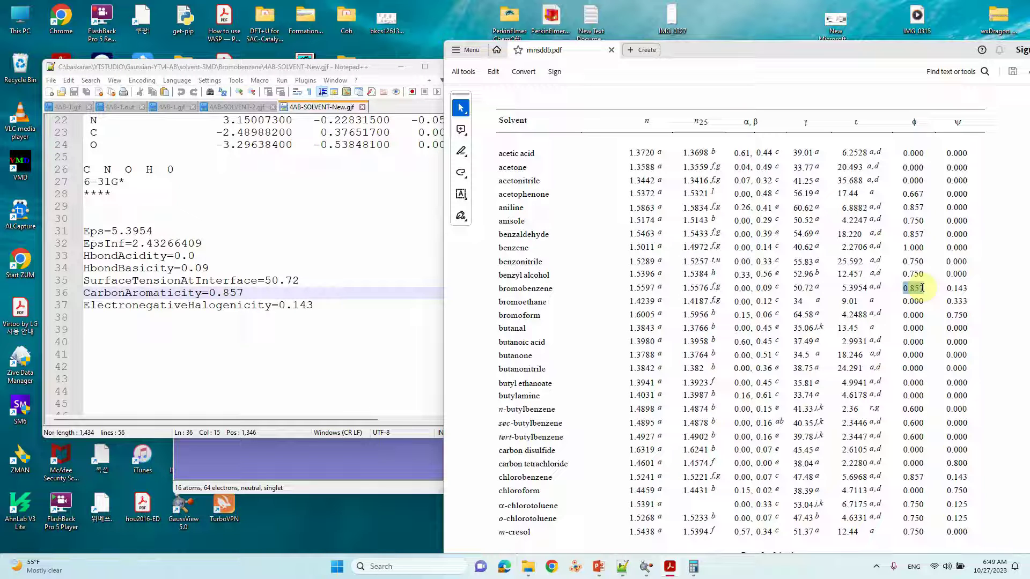
pyautogui.moveTo(922, 288); pyautogui.dragTo(531, 289)
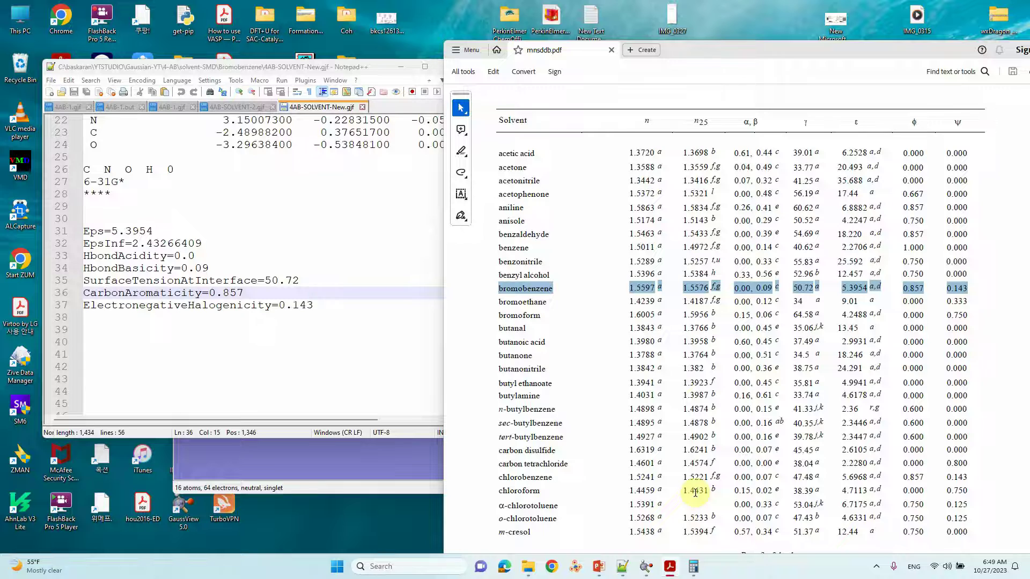
# Browse the descriptor tables for the other solvents and the footnotes in the PDF.
pyautogui.scroll(-10, 717, 399)
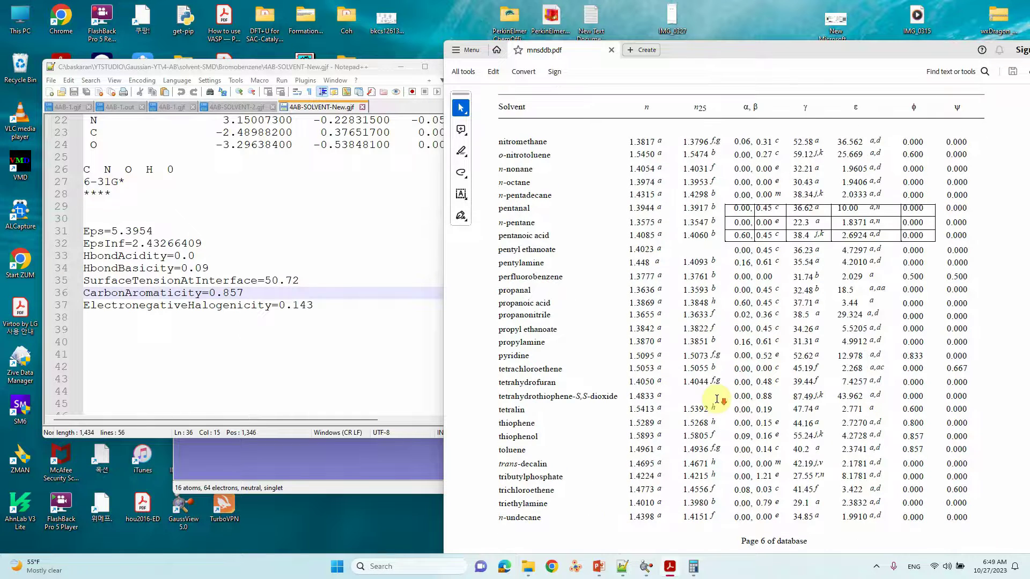
pyautogui.scroll(-5, 714, 402)
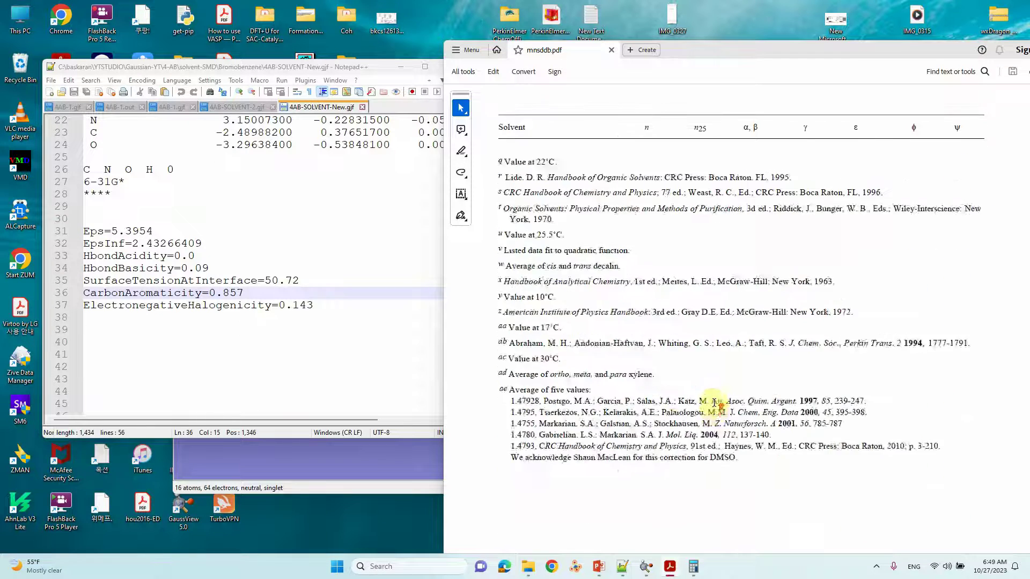
pyautogui.scroll(6, 714, 402)
pyautogui.scroll(5, 715, 402)
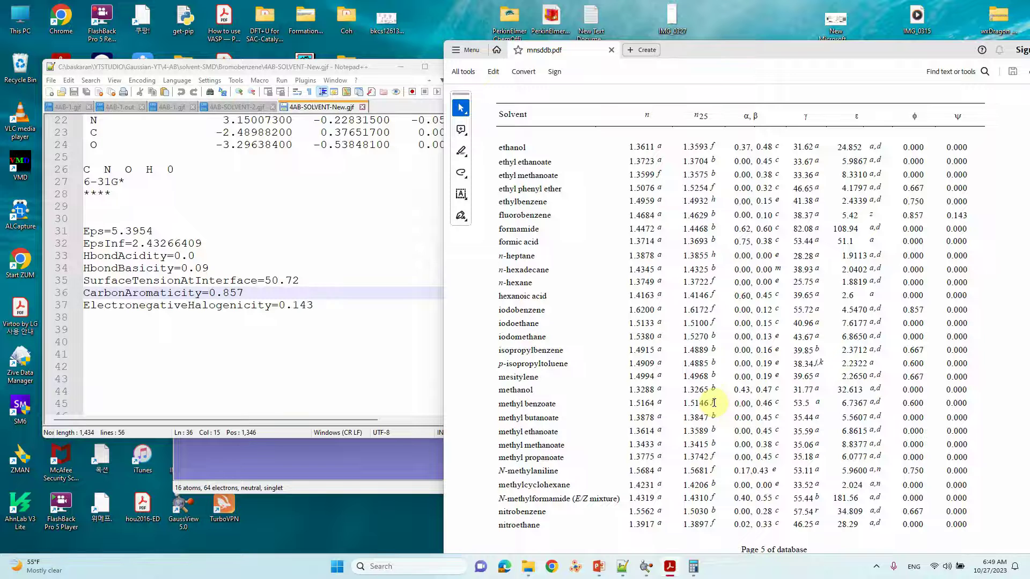
pyautogui.scroll(15, 713, 403)
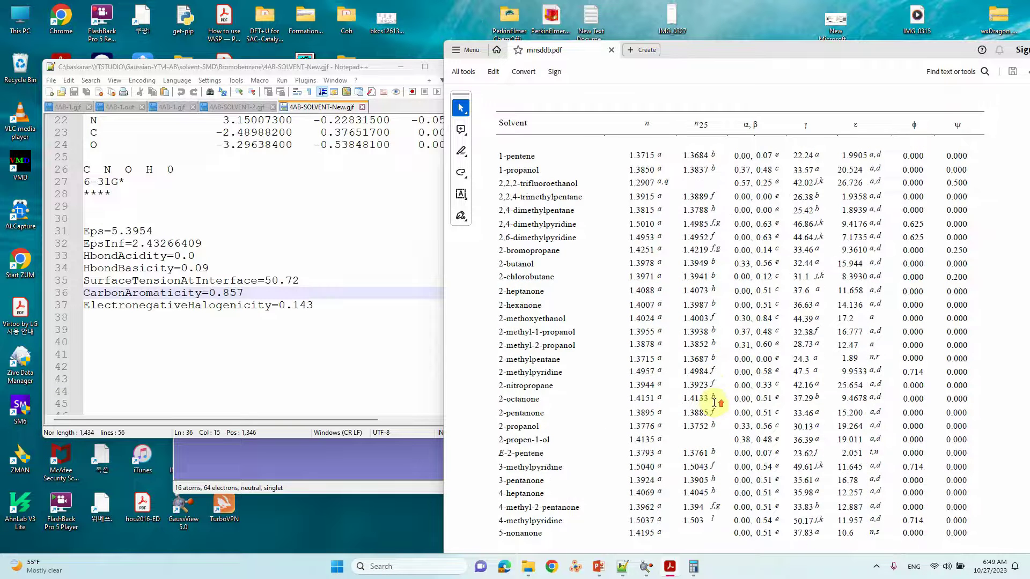
# Check the blank lines around the bromobenzene solvent parameters, and maximize the input file to review it from the checkpoint and route lines down.
pyautogui.click(337, 387)
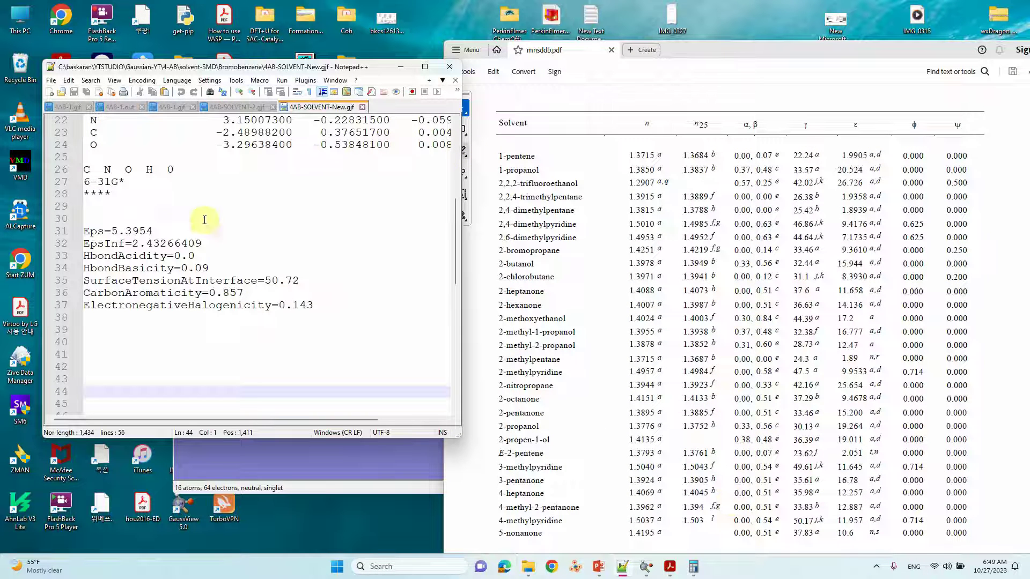
pyautogui.click(89, 201)
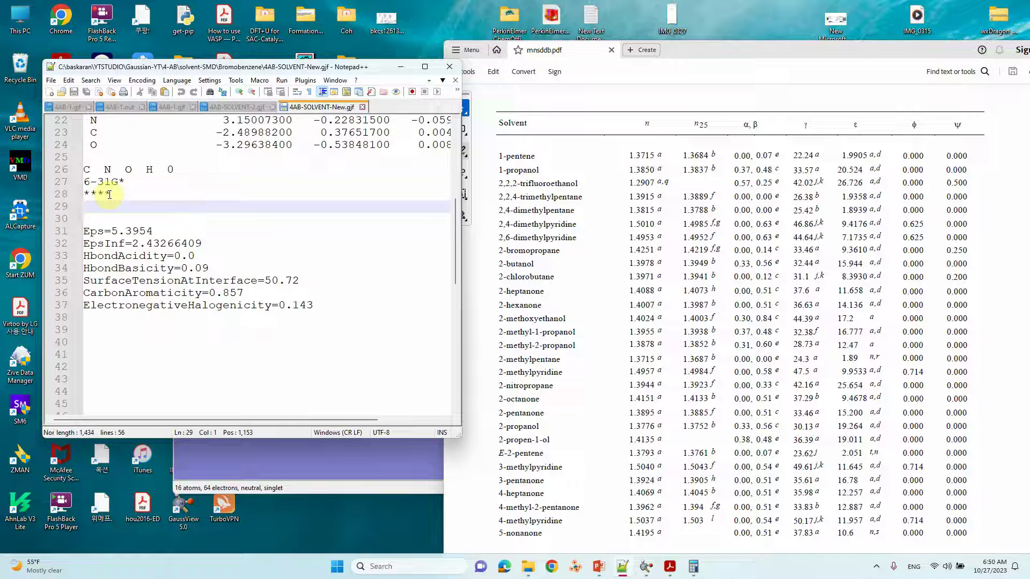
pyautogui.scroll(7, 179, 189)
pyautogui.scroll(-7, 179, 191)
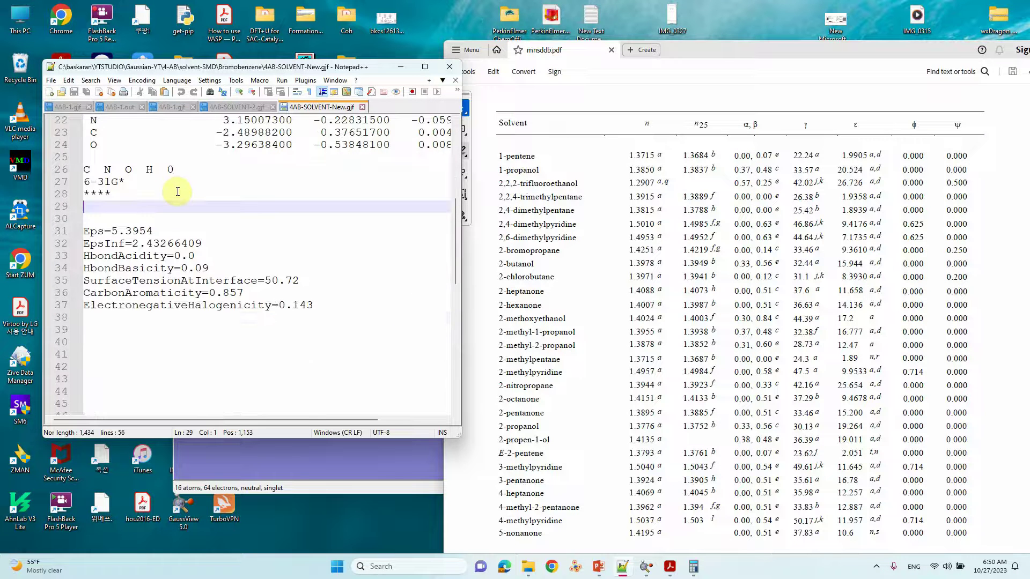
pyautogui.click(425, 66)
pyautogui.scroll(6, 268, 177)
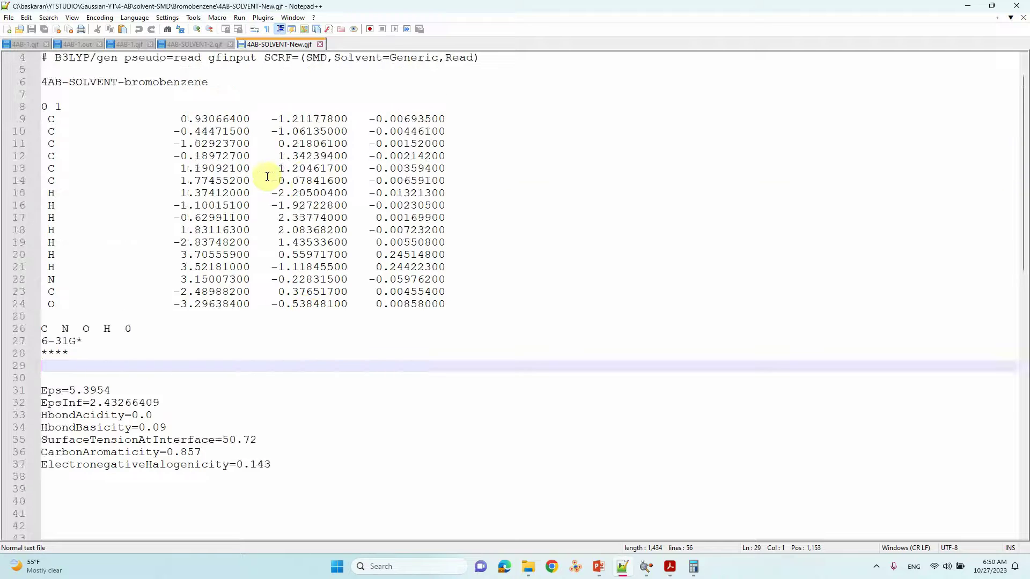
pyautogui.scroll(1, 268, 177)
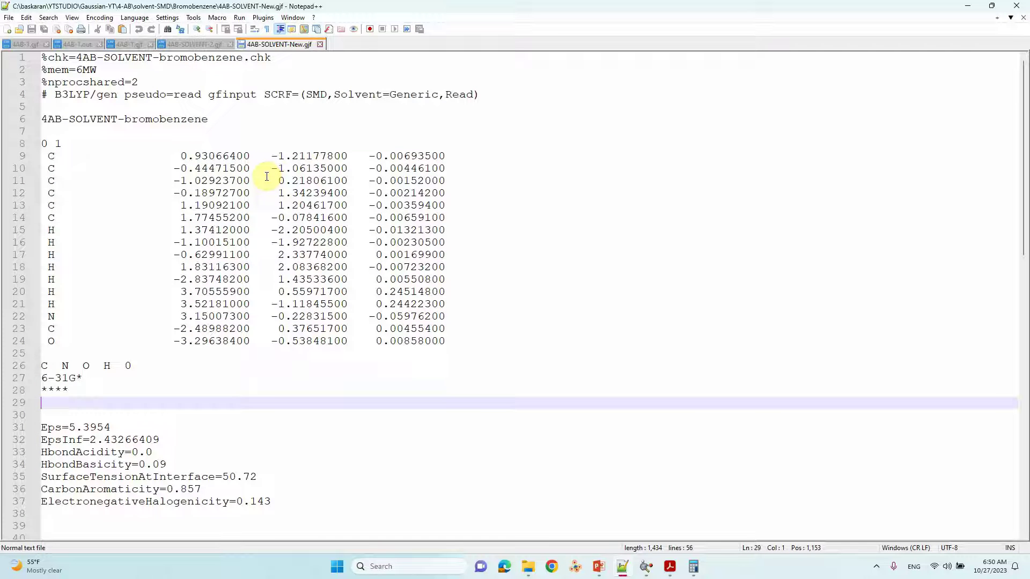
# Add four blank lines after ElectronegativeHalogenicity in the bromobenzene input and highlight the blank lines between the basis set terminator and Eps.
pyautogui.click(53, 518)
pyautogui.press('Return')
pyautogui.press('Return')
pyautogui.press('Return')
pyautogui.press('Return')
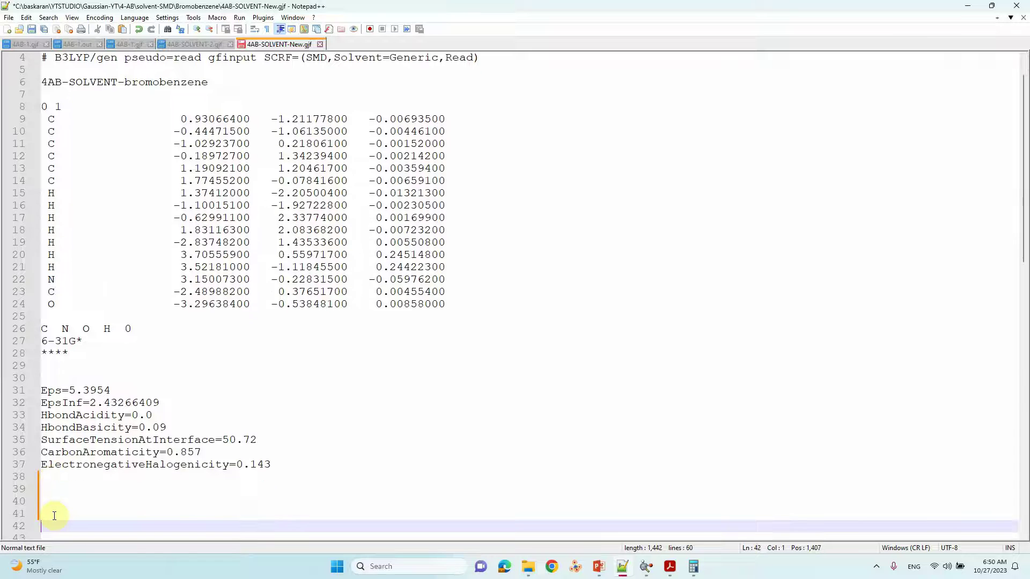
pyautogui.click(45, 365)
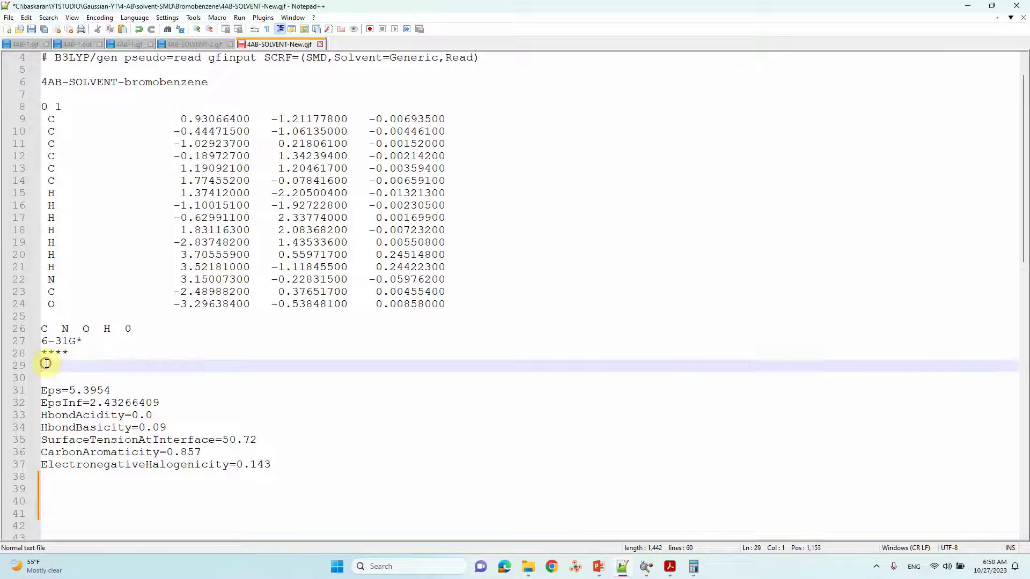
pyautogui.moveTo(46, 363); pyautogui.dragTo(45, 378)
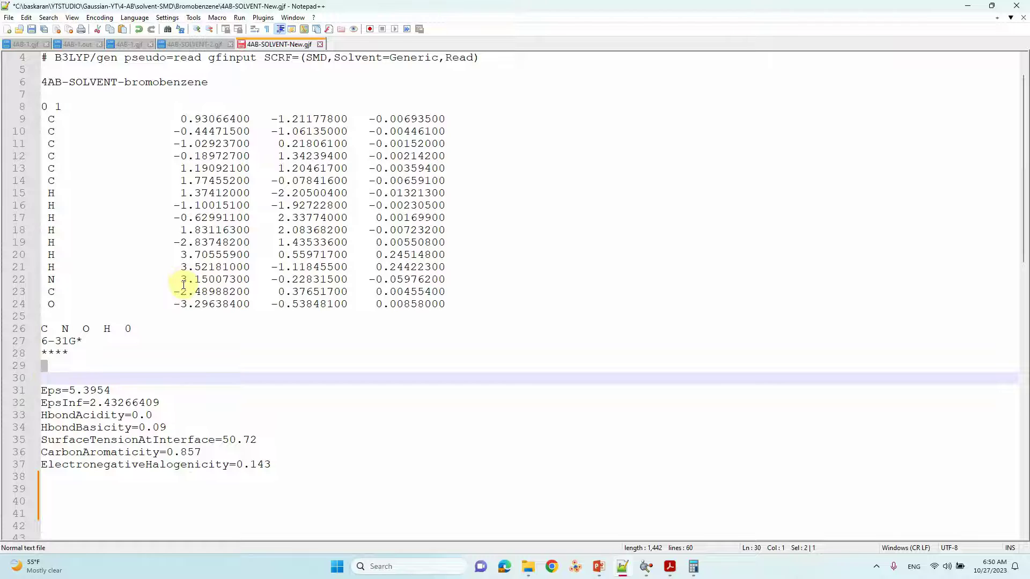
# Save the bromobenzene input file and close the 4AB-1.gjf molecule window in GaussView.
pyautogui.scroll(1, 192, 289)
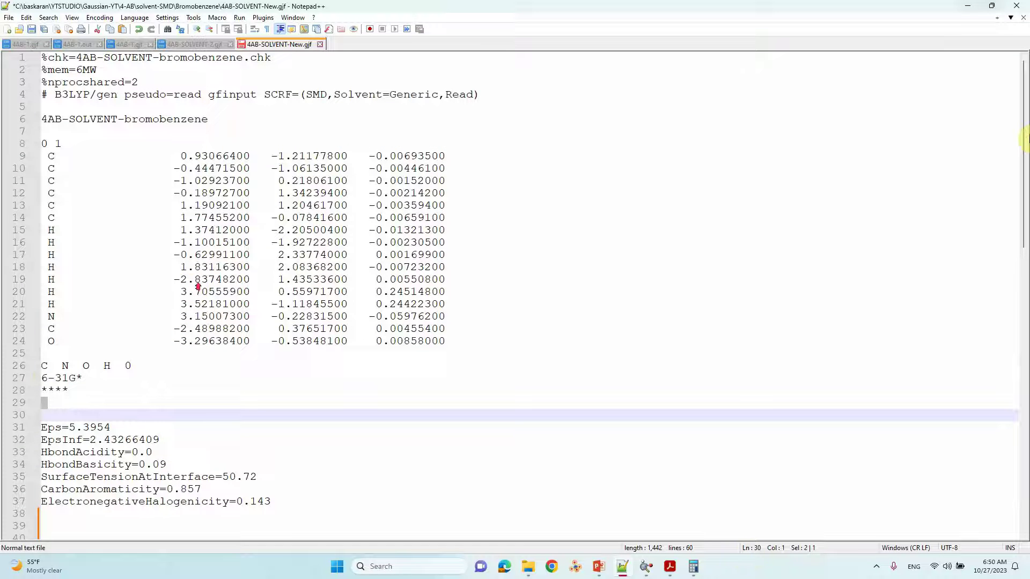
pyautogui.click(31, 30)
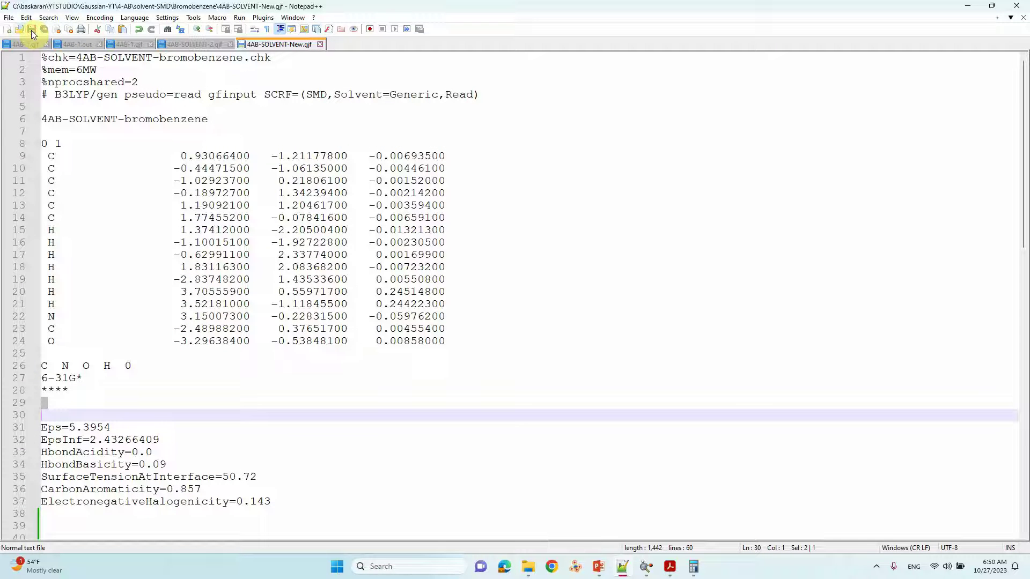
pyautogui.click(966, 7)
pyautogui.click(418, 141)
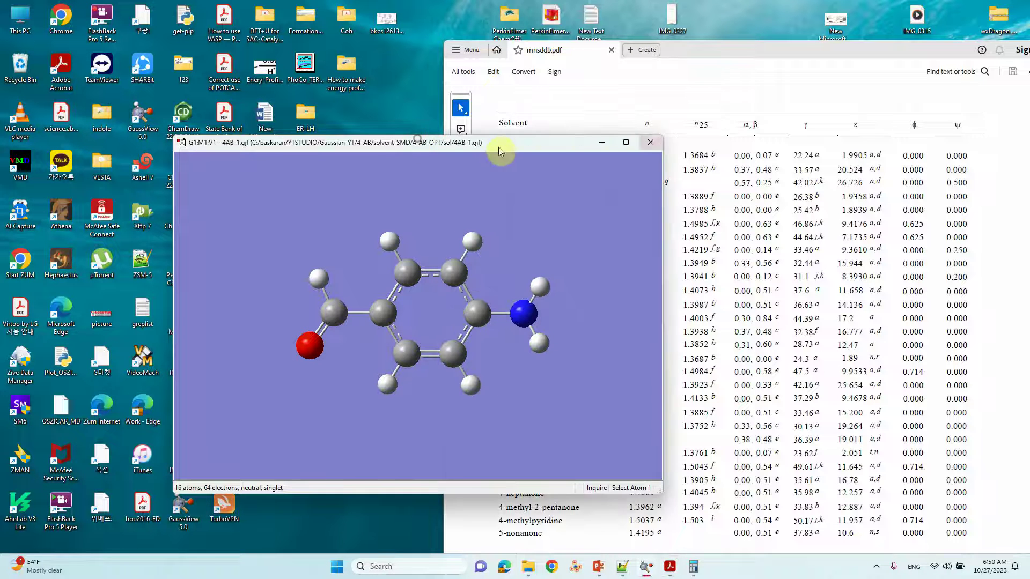
pyautogui.click(650, 142)
# Open the 4AB-SOLVENT-New output from the Bromobenzene folder and highlight the Generic solvent line in its Polarizable Continuum Model section.
pyautogui.click(530, 567)
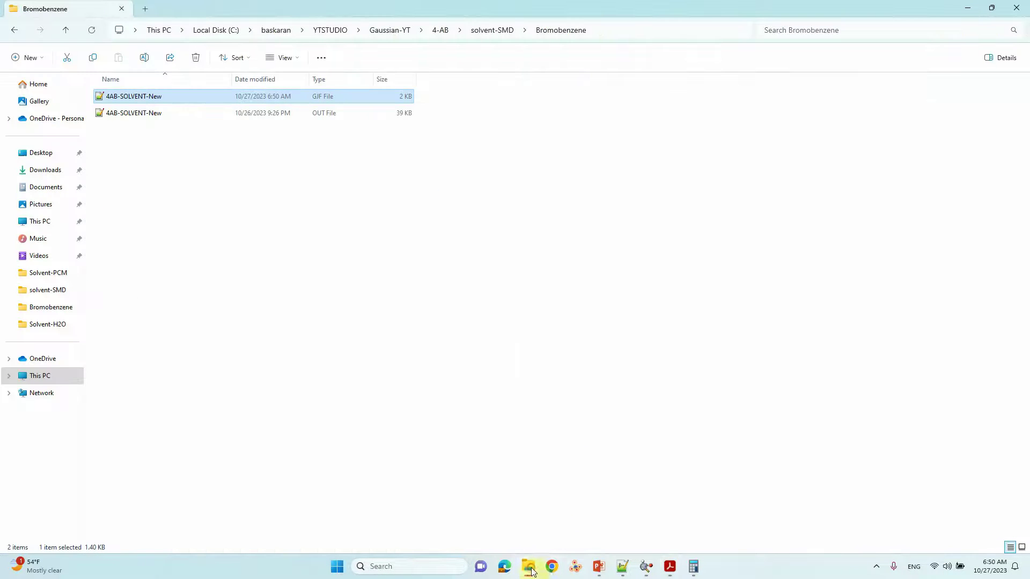
pyautogui.doubleClick(117, 114)
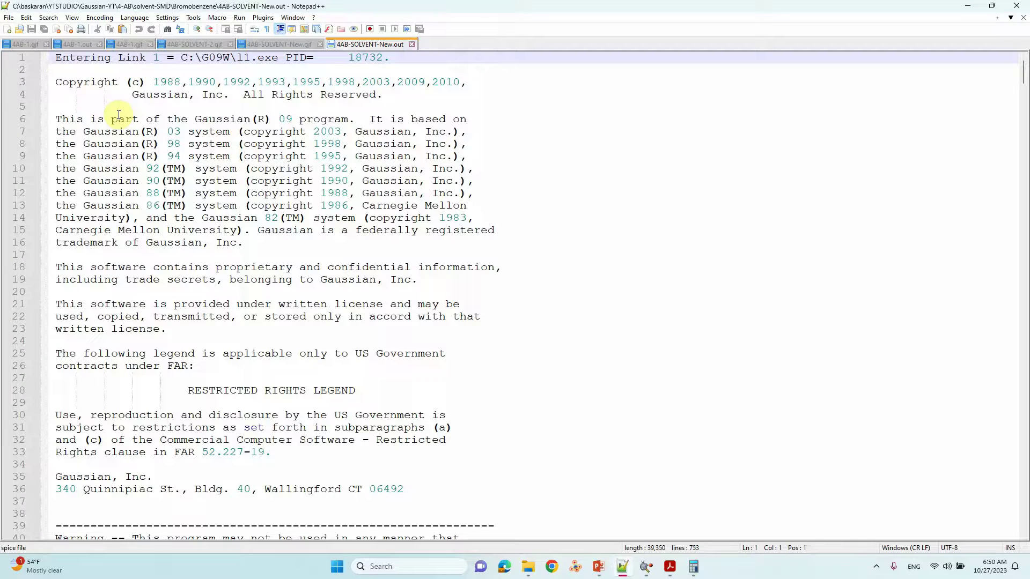
pyautogui.scroll(-8, 398, 198)
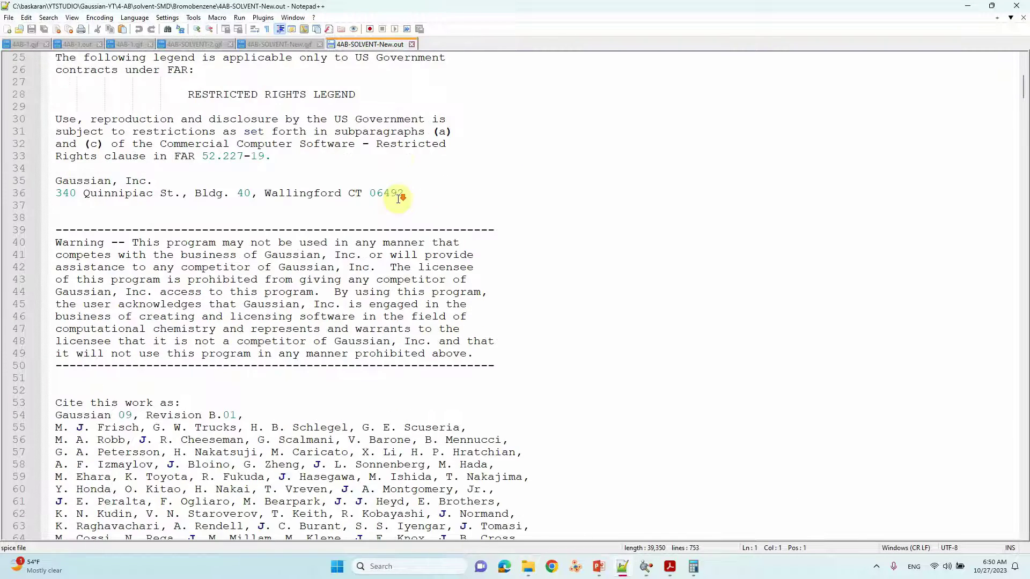
pyautogui.scroll(-14, 401, 202)
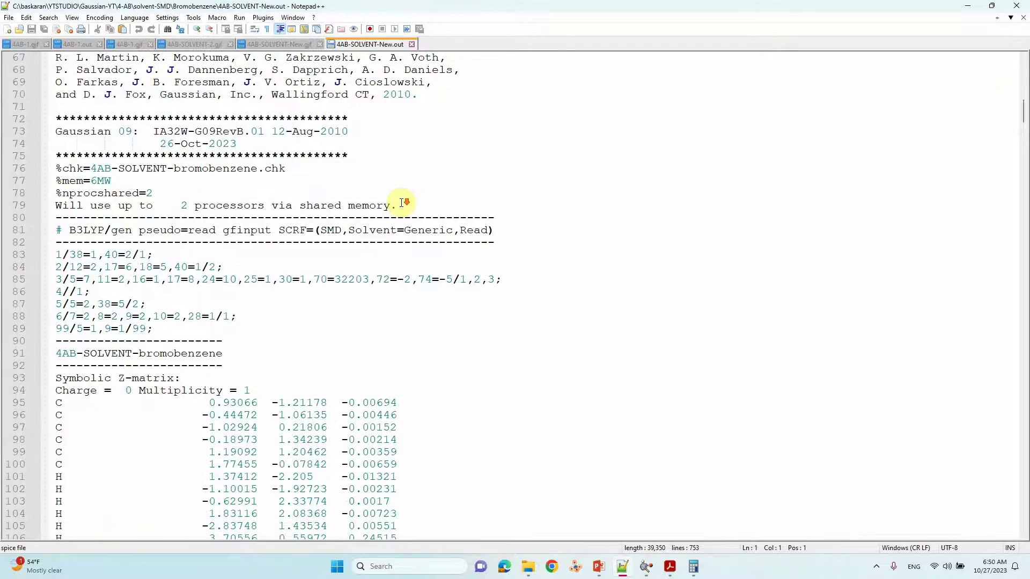
pyautogui.scroll(-20, 402, 203)
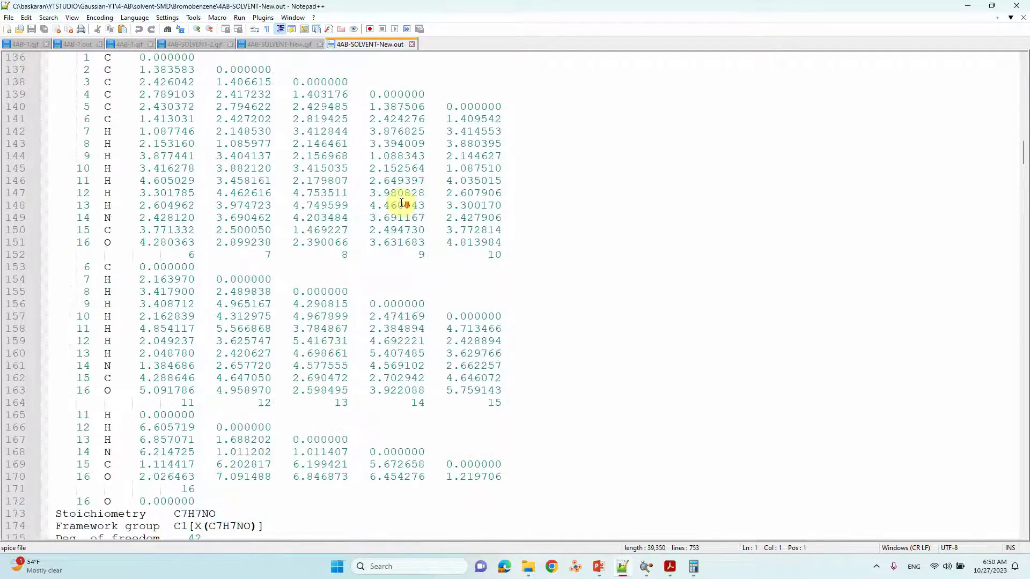
pyautogui.scroll(-20, 401, 203)
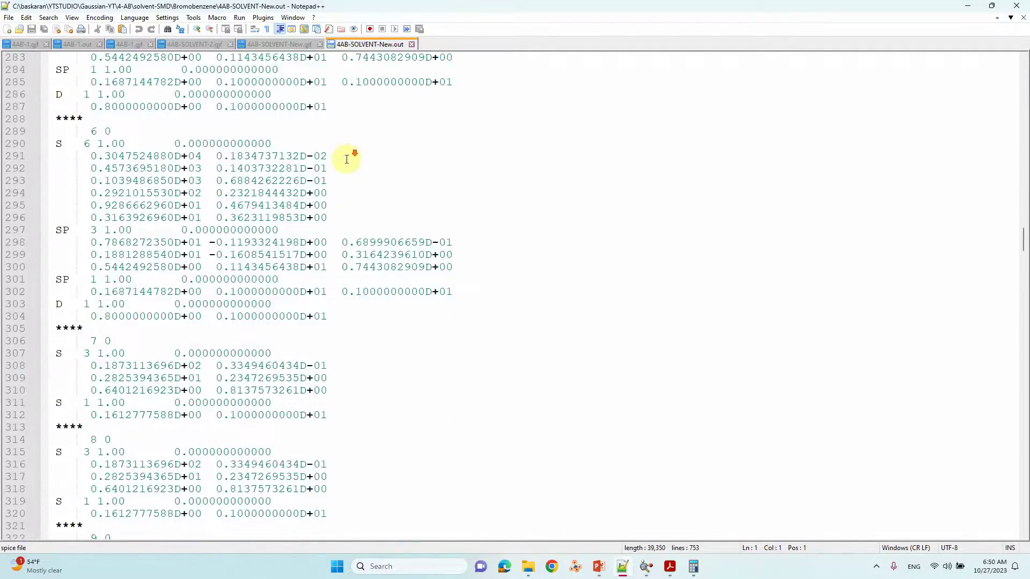
pyautogui.scroll(-20, 369, 247)
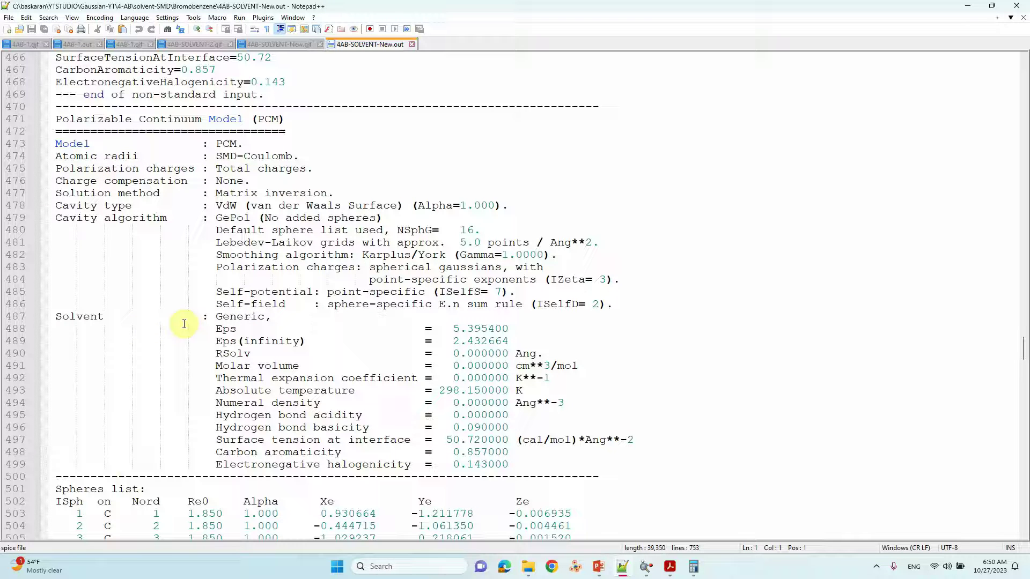
pyautogui.moveTo(56, 316); pyautogui.dragTo(343, 322)
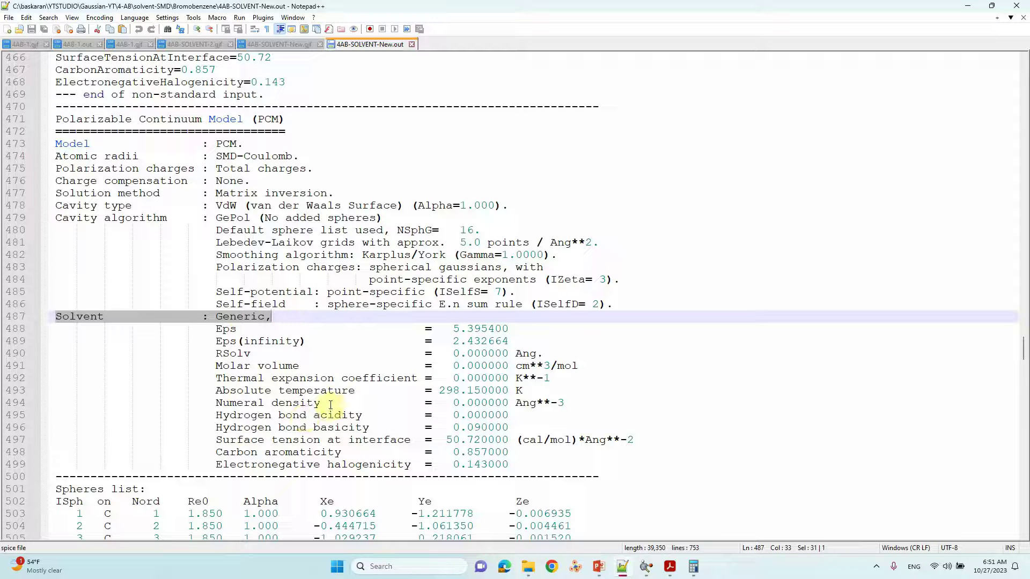
# Find the population analysis heading in the bromobenzene output and highlight the SCF Done energy above it.
pyautogui.scroll(-4, 317, 341)
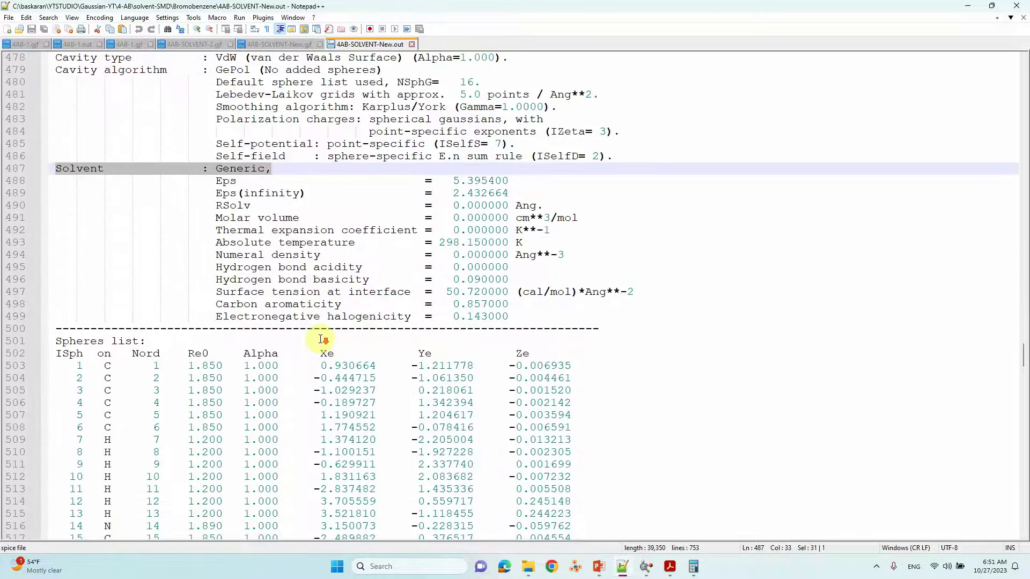
pyautogui.scroll(1, 322, 337)
pyautogui.scroll(-6, 323, 339)
pyautogui.scroll(-11, 322, 339)
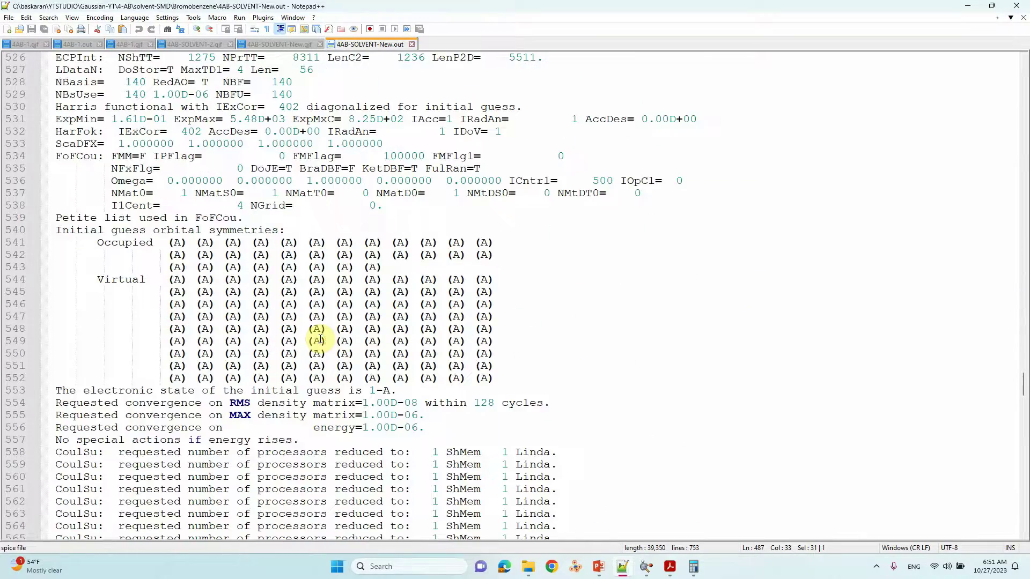
pyautogui.scroll(-9, 320, 340)
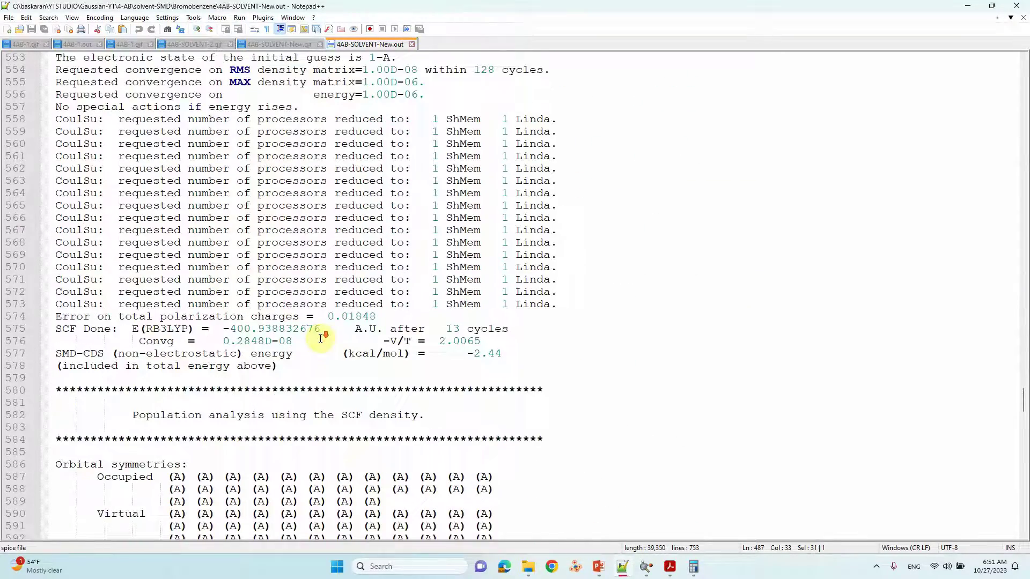
pyautogui.scroll(-1, 321, 338)
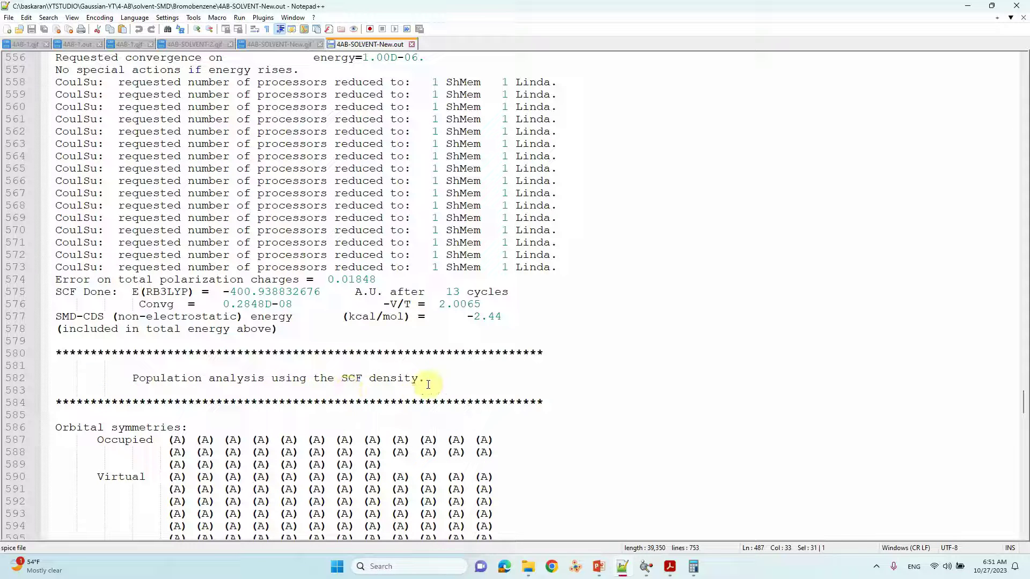
pyautogui.moveTo(427, 380); pyautogui.dragTo(102, 379)
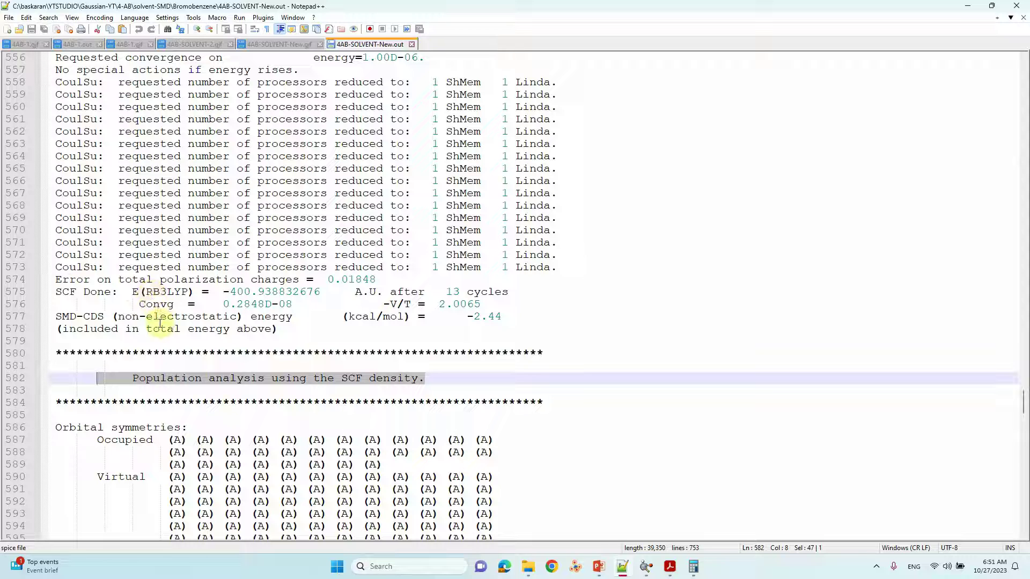
pyautogui.moveTo(223, 294); pyautogui.dragTo(320, 294)
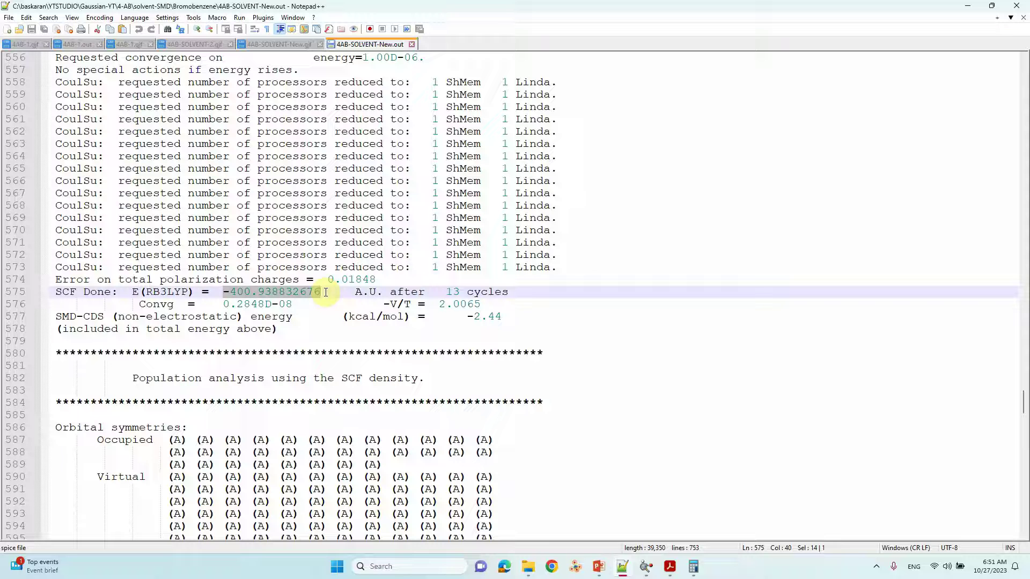
# Check the HF energy in 4AB-1.out, and highlight the HF energy in the closing summary of the bromobenzene output.
pyautogui.click(80, 44)
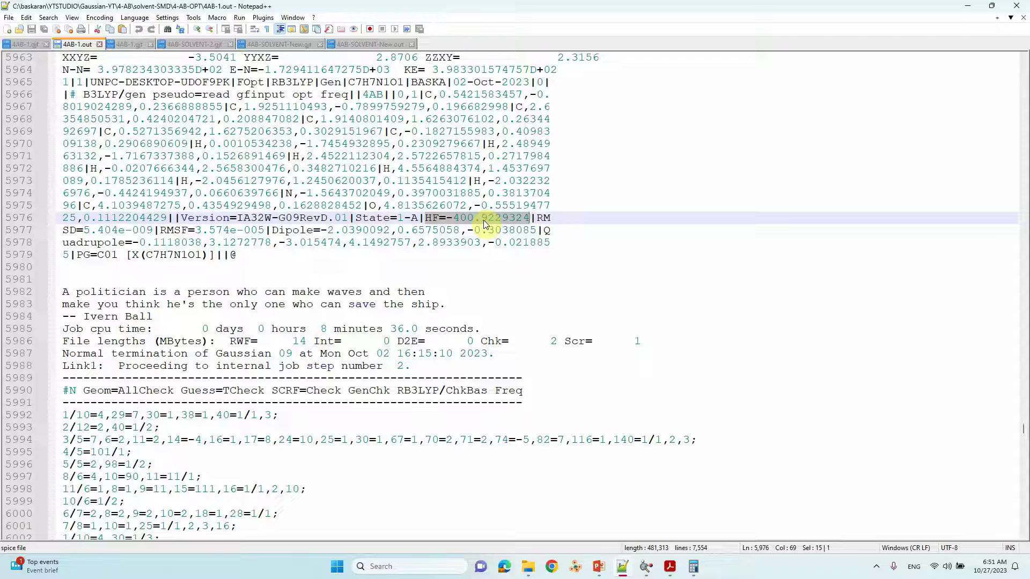
pyautogui.click(365, 45)
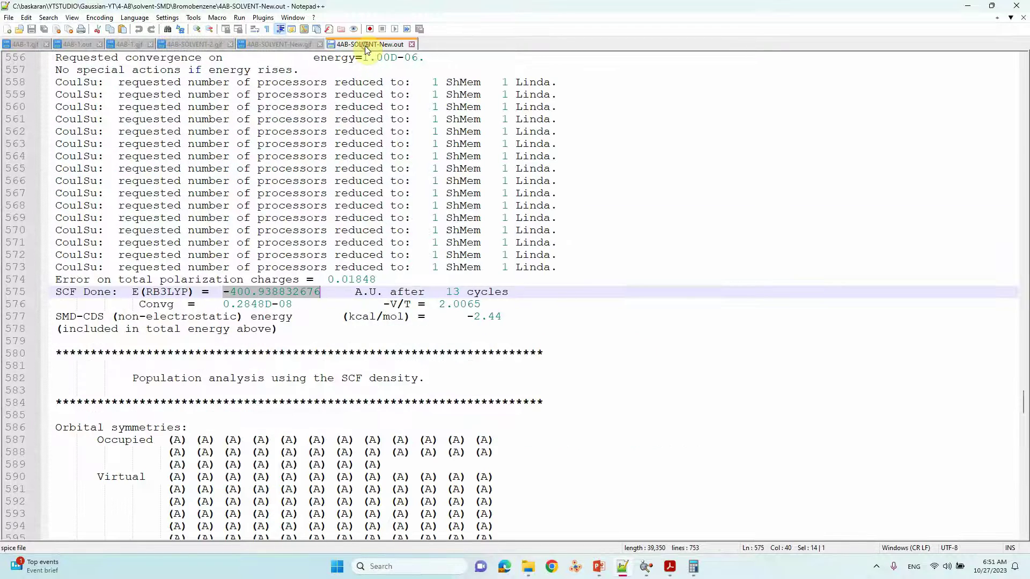
pyautogui.scroll(-17, 263, 279)
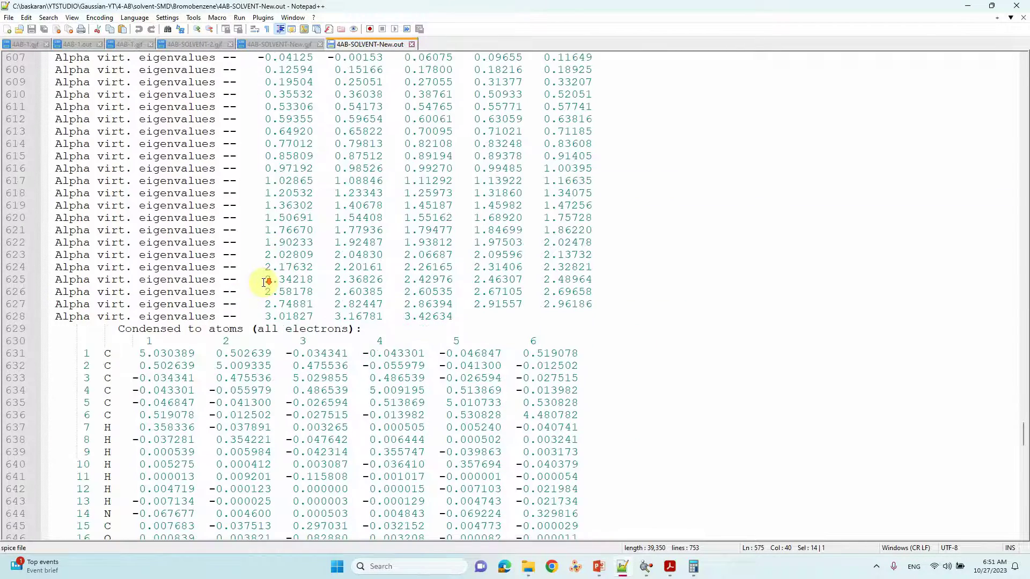
pyautogui.scroll(-20, 265, 283)
pyautogui.scroll(-3, 254, 286)
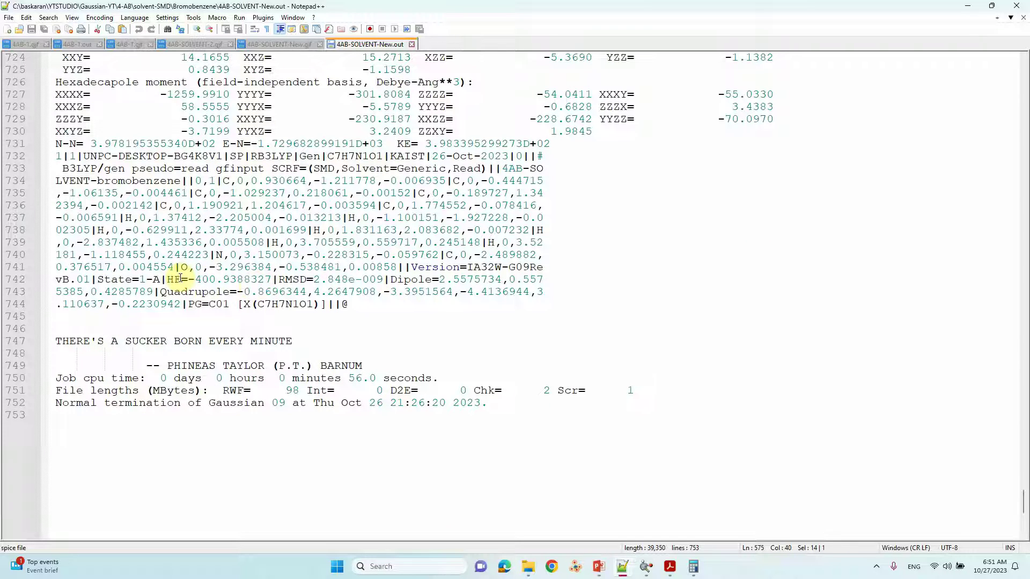
pyautogui.moveTo(167, 279); pyautogui.dragTo(272, 279)
# Highlight the SCF Done energy in the bromobenzene output again and compare it with the HF energy in 4AB-1.out.
pyautogui.scroll(6, 279, 284)
pyautogui.scroll(20, 288, 295)
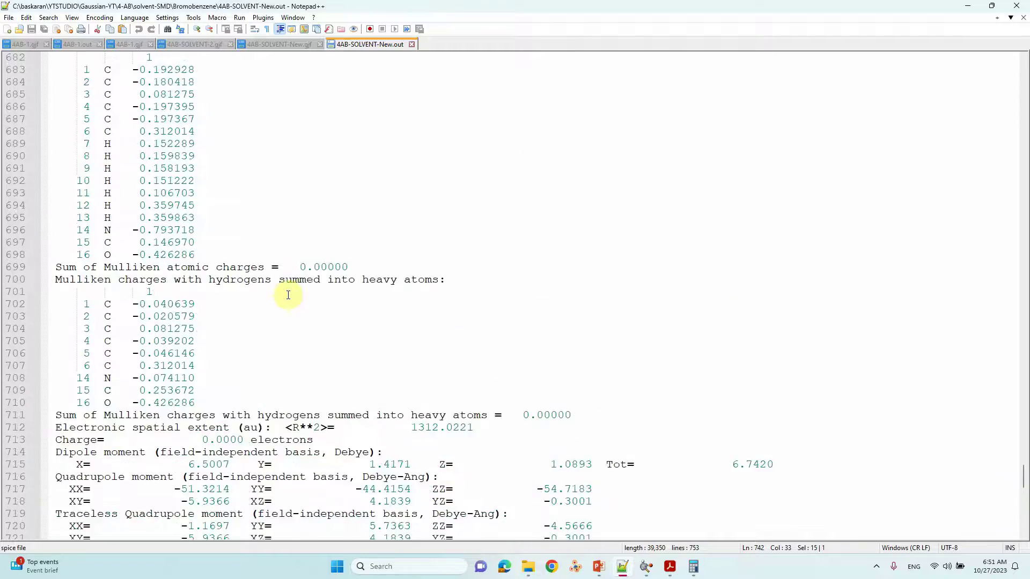
pyautogui.scroll(6, 284, 298)
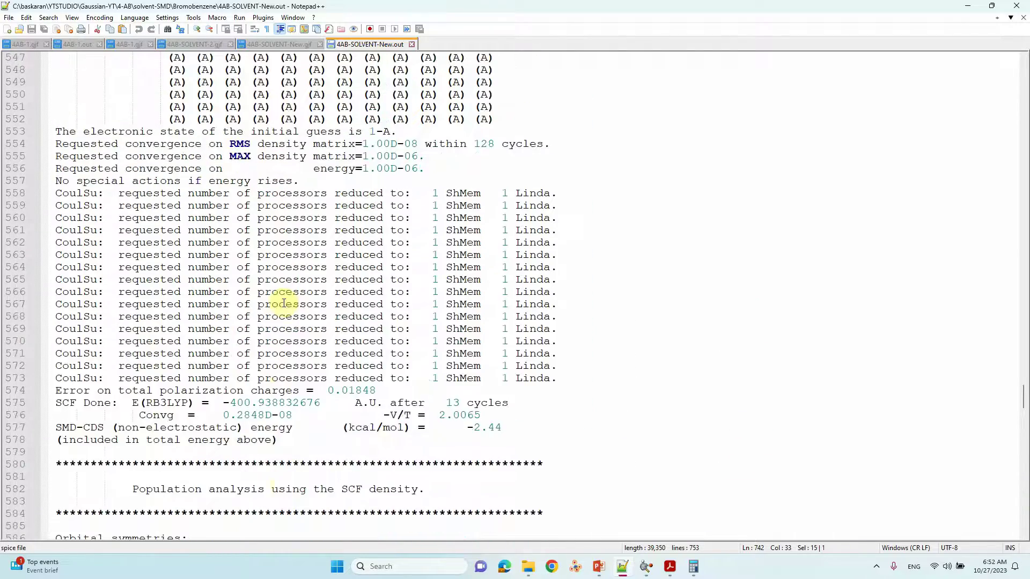
pyautogui.scroll(-1, 215, 354)
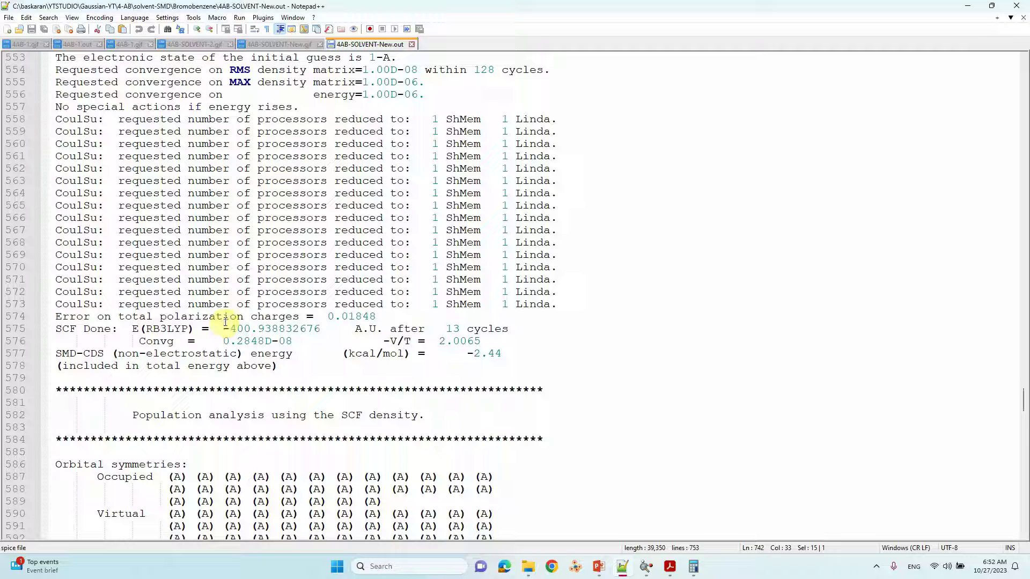
pyautogui.moveTo(222, 328); pyautogui.dragTo(320, 332)
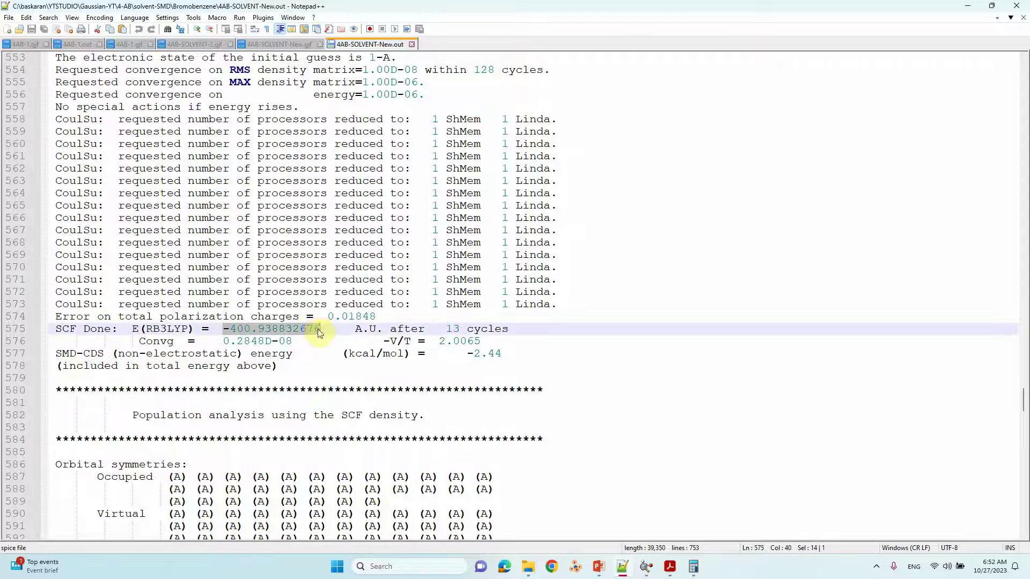
pyautogui.click(78, 44)
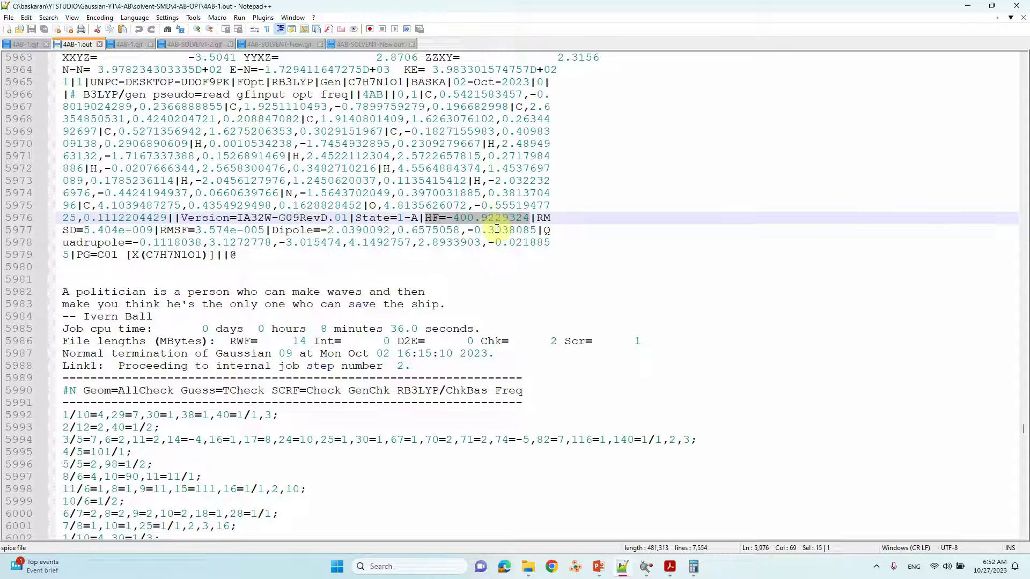
# Review the orbital eigenvalues and Mulliken charges in the bromobenzene output.
pyautogui.click(369, 44)
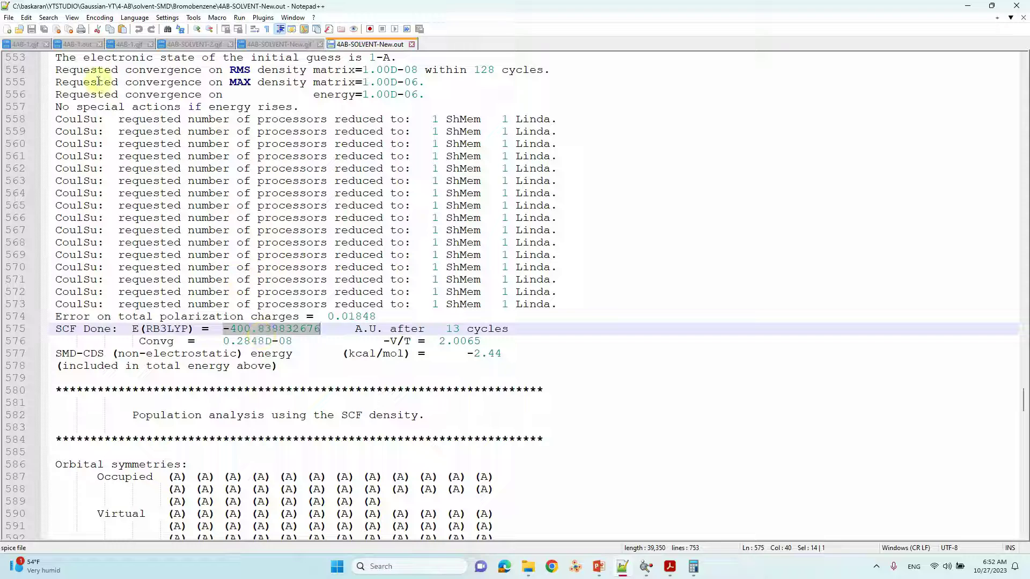
pyautogui.scroll(-20, 248, 204)
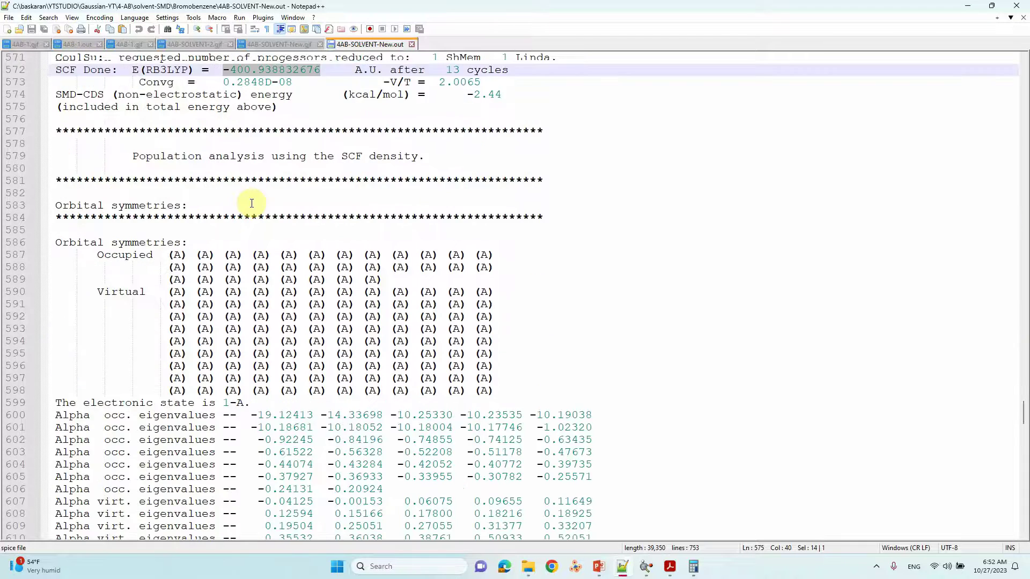
pyautogui.scroll(-8, 248, 209)
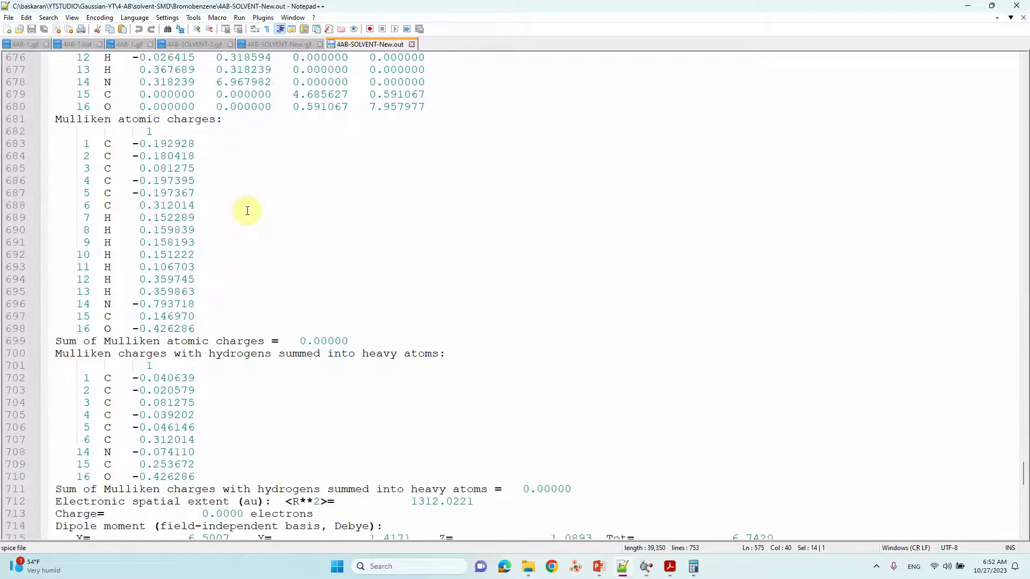
# Switch to the SMD presentation in PowerPoint and select the "Thank you for watching" slide.
pyautogui.click(965, 6)
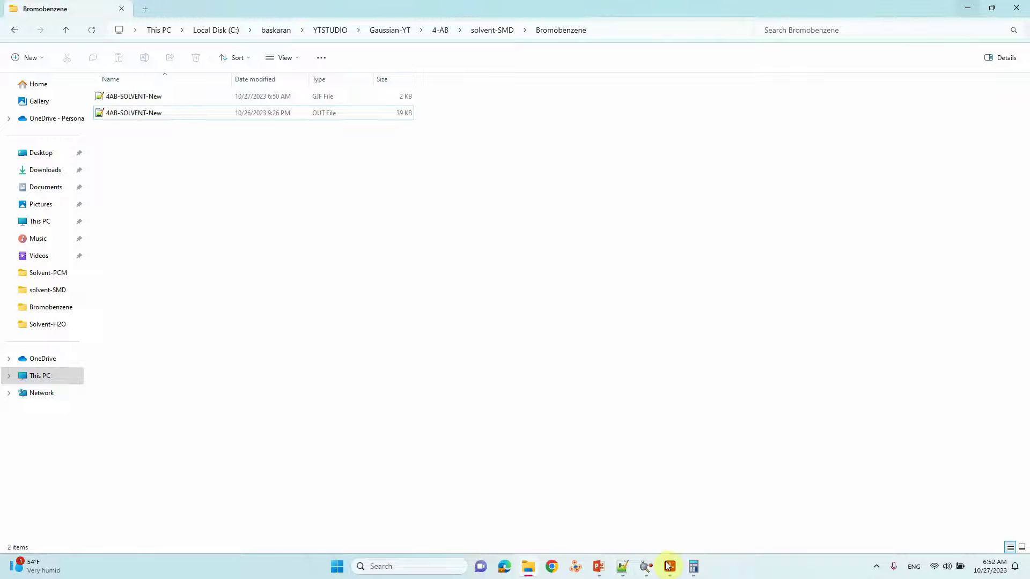
pyautogui.click(598, 567)
pyautogui.press('Down')
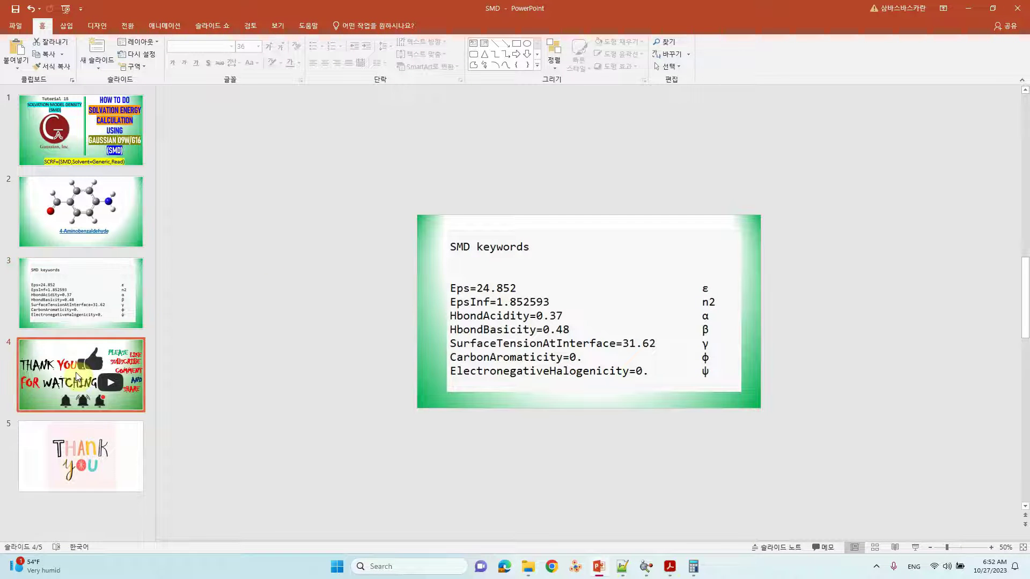